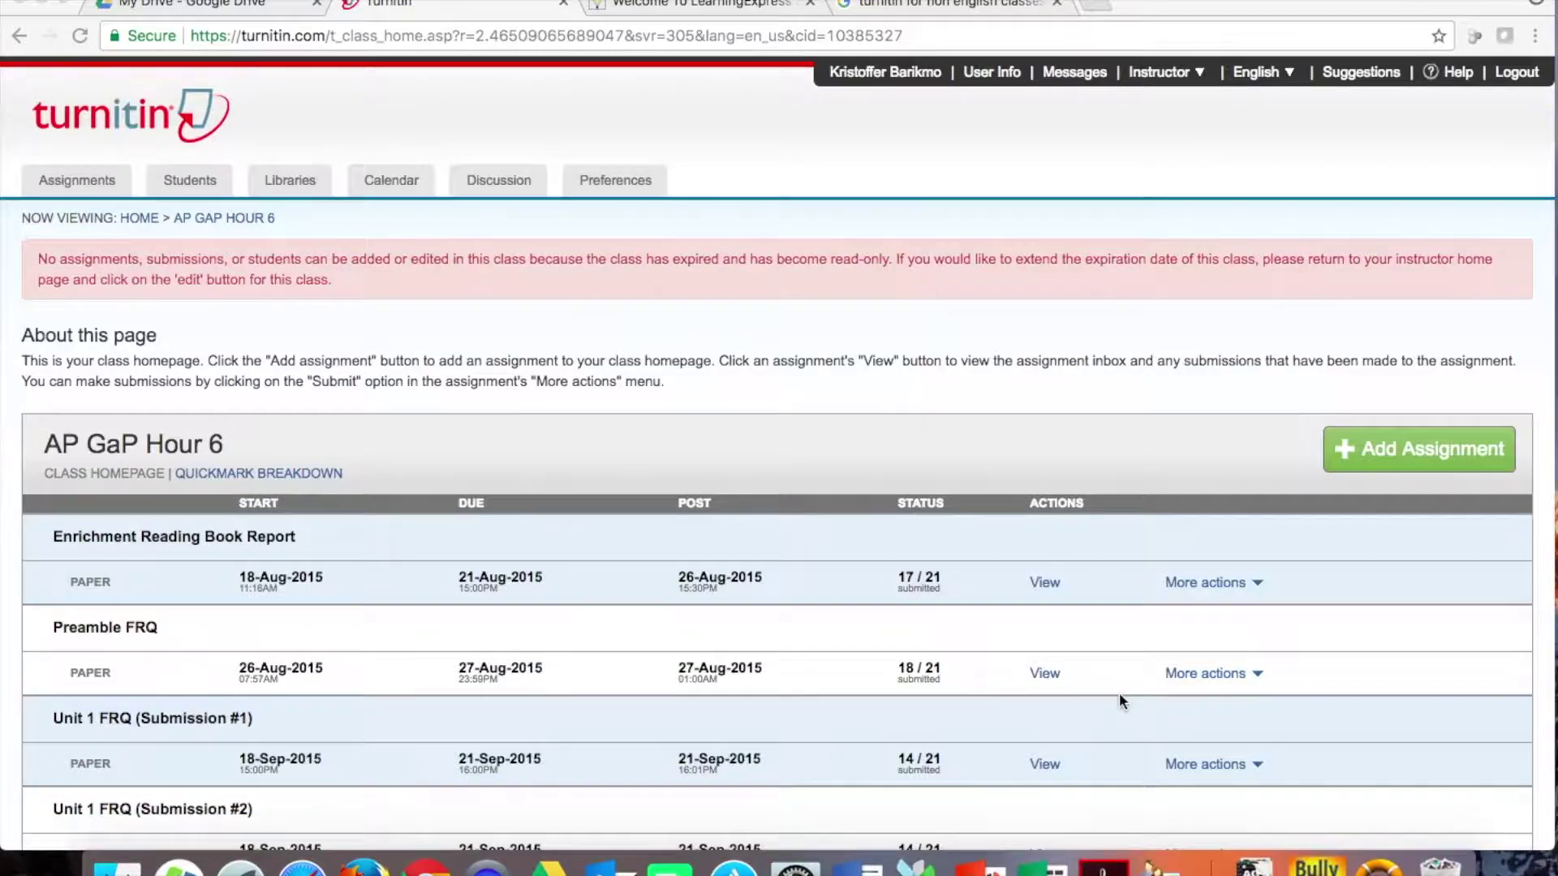
# Open the inbox of the FINAL Argumentative Research Paper assignment in the AP GaP Hour 6 class
pyautogui.scroll(-5, 1120, 696)
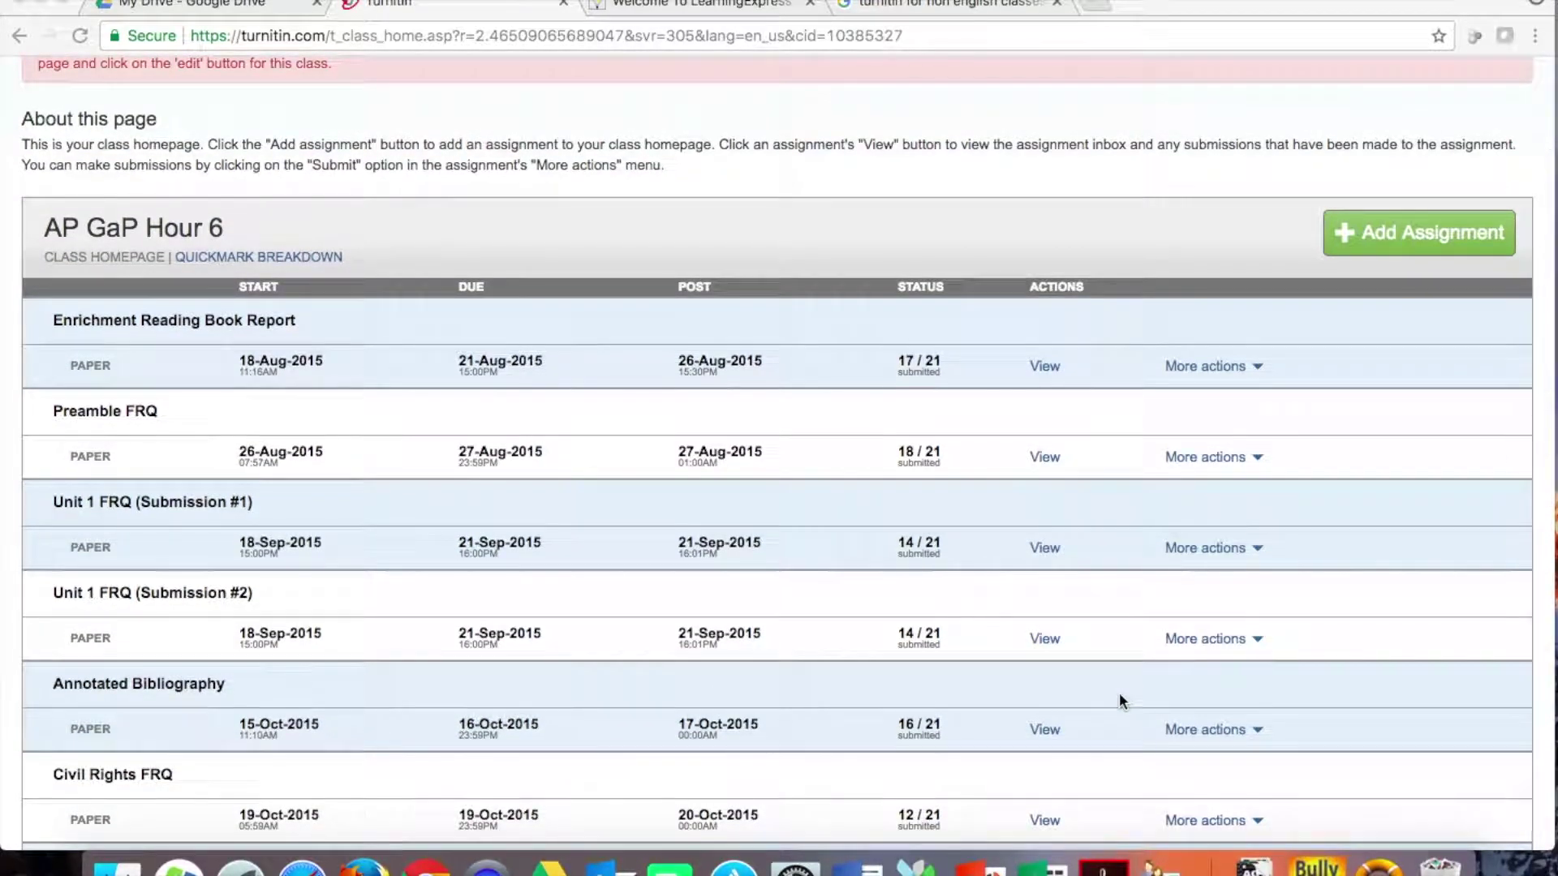
pyautogui.scroll(-1, 1120, 700)
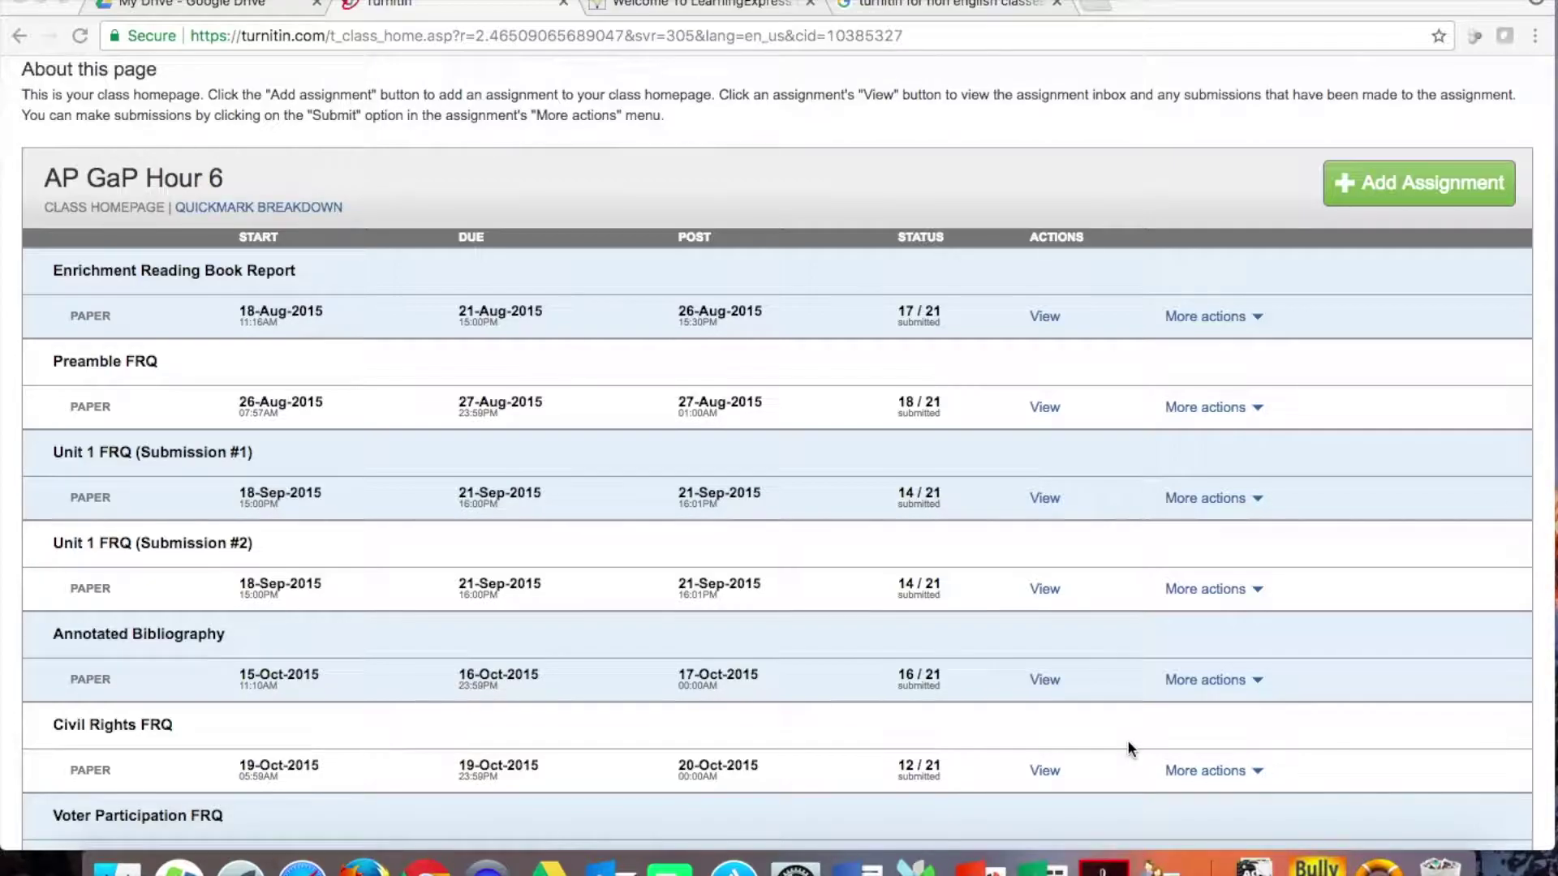
pyautogui.scroll(-10, 1129, 746)
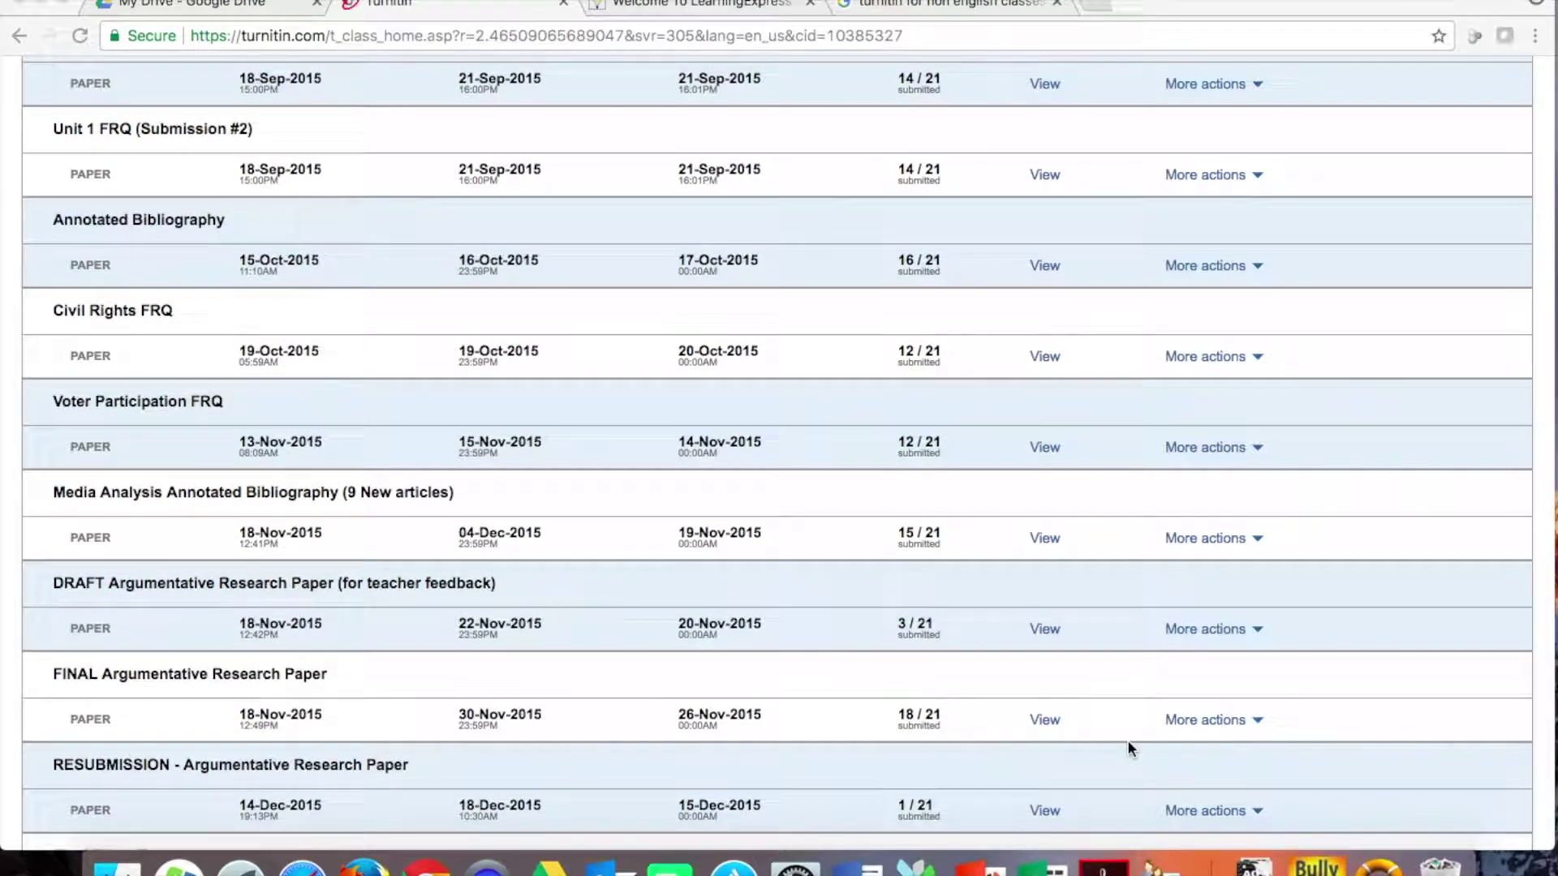
pyautogui.click(1043, 721)
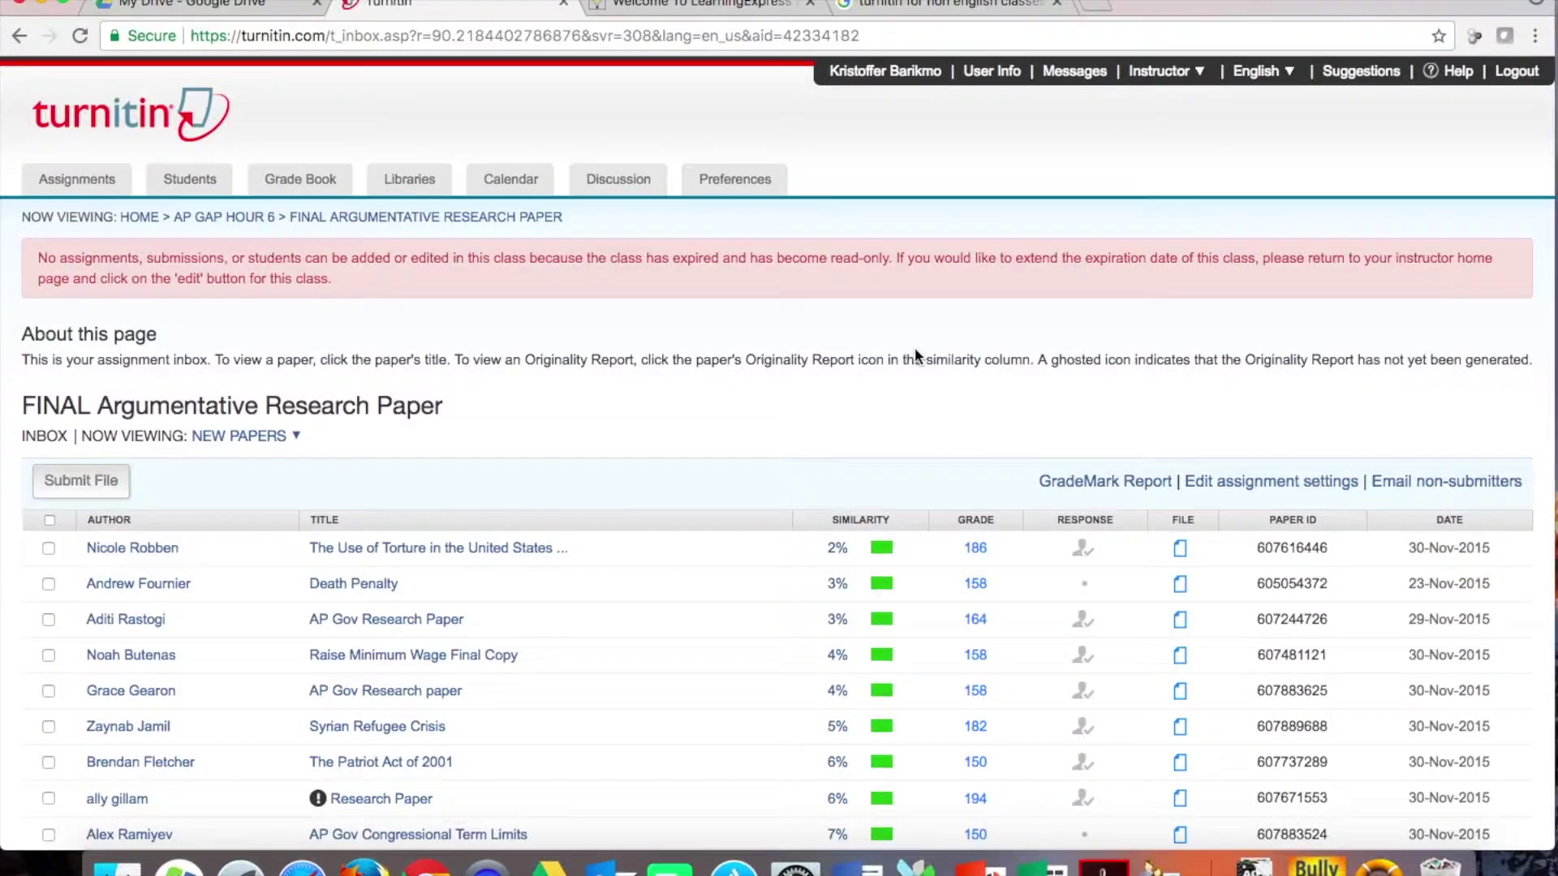
# Open the graded paper on the use of torture in the United States and dismiss the read-only notice
pyautogui.scroll(-5, 915, 354)
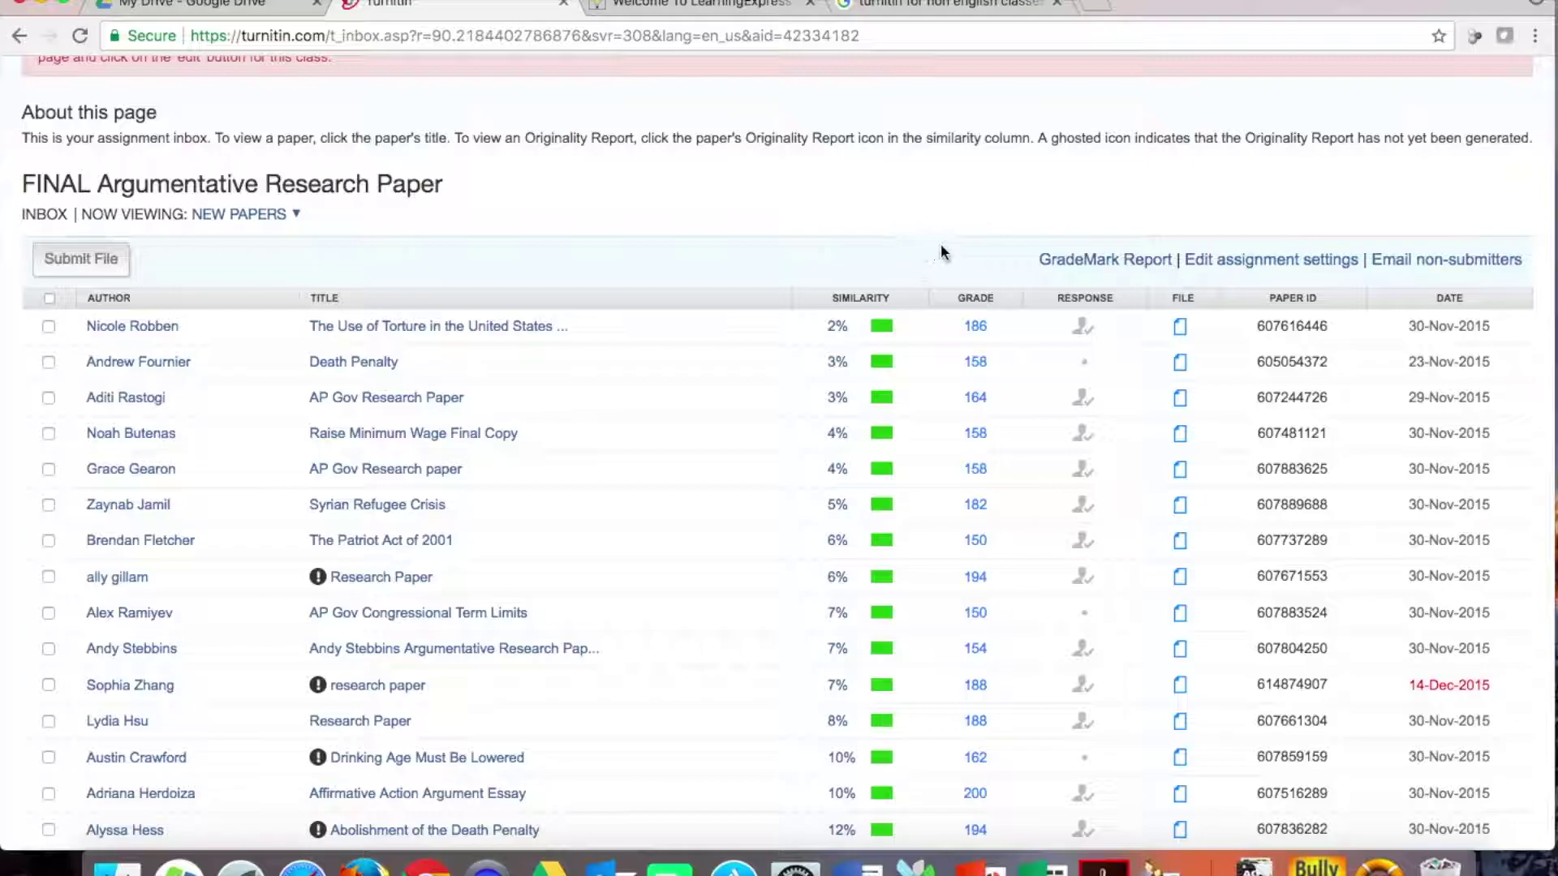
pyautogui.click(976, 327)
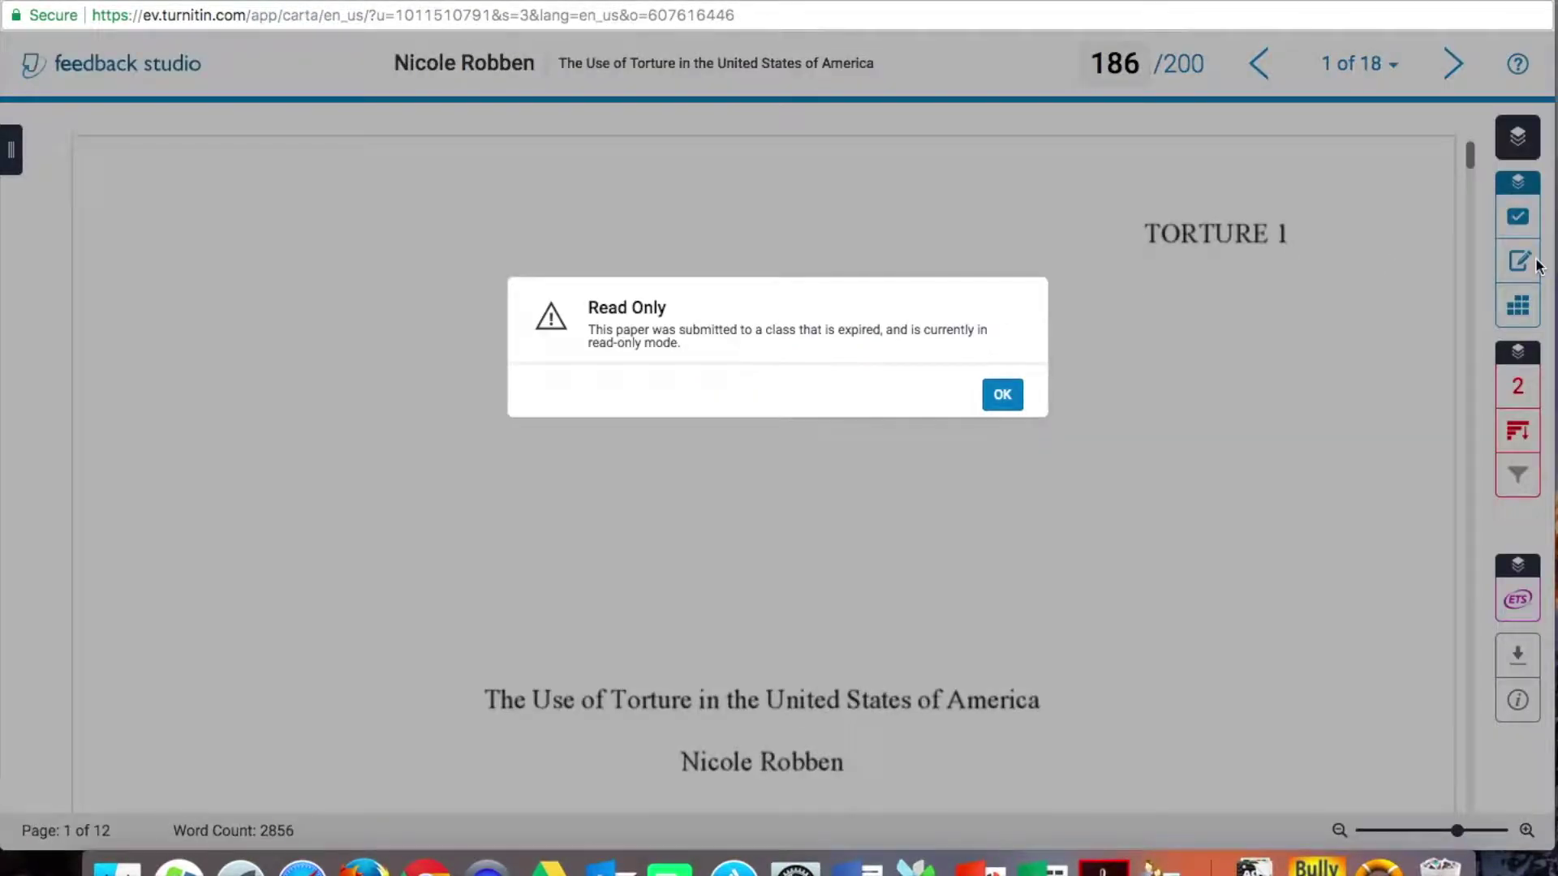
pyautogui.click(1003, 395)
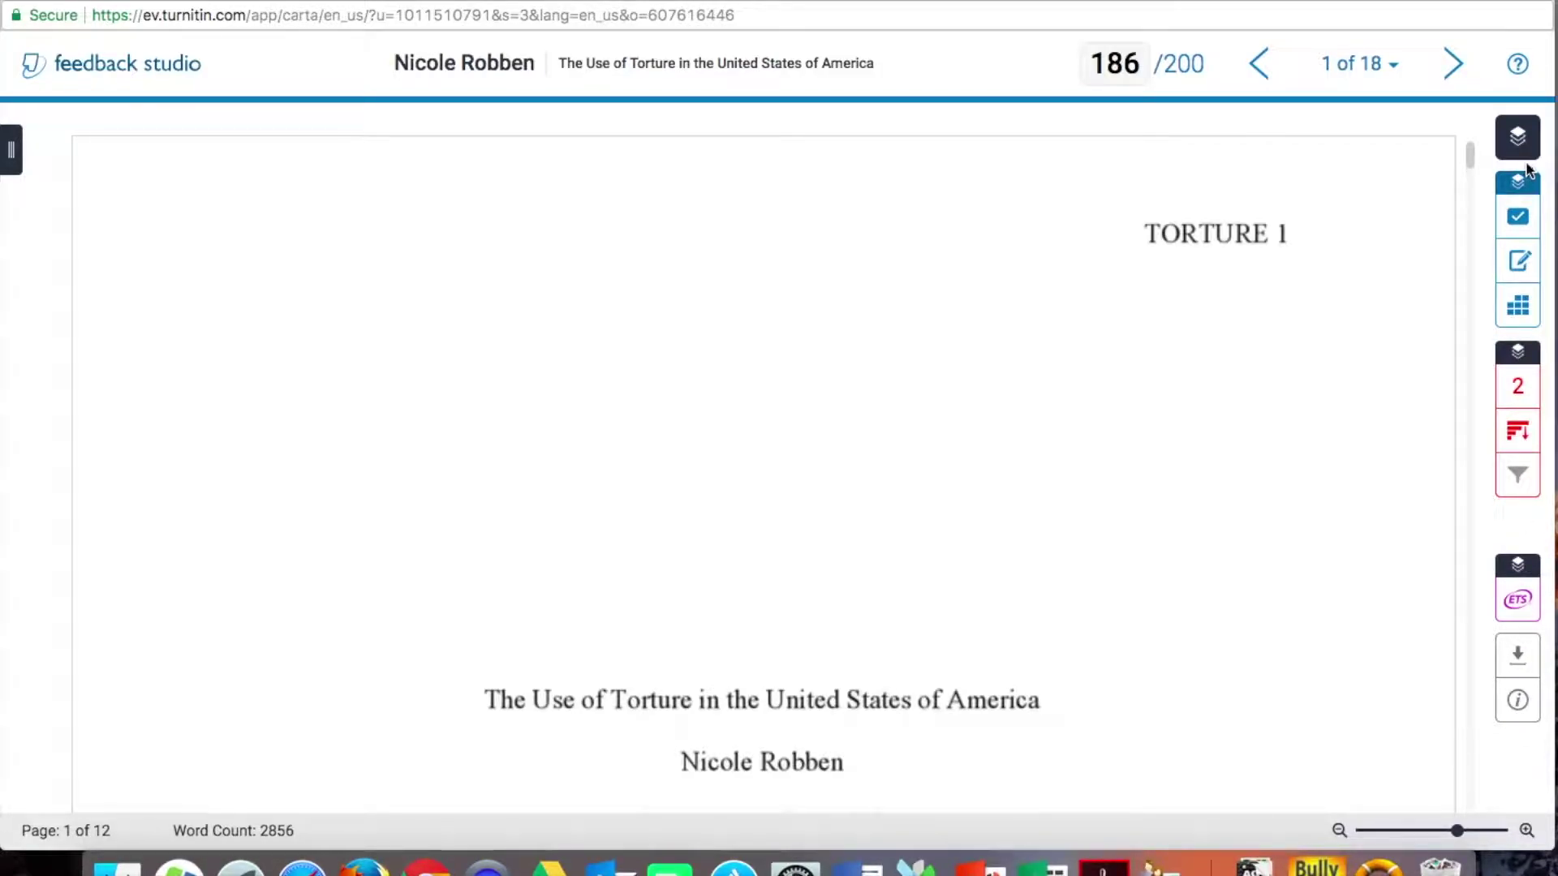
# Turn on the Similarity and e-rater layers for the paper alongside the Grading layer
pyautogui.click(1518, 138)
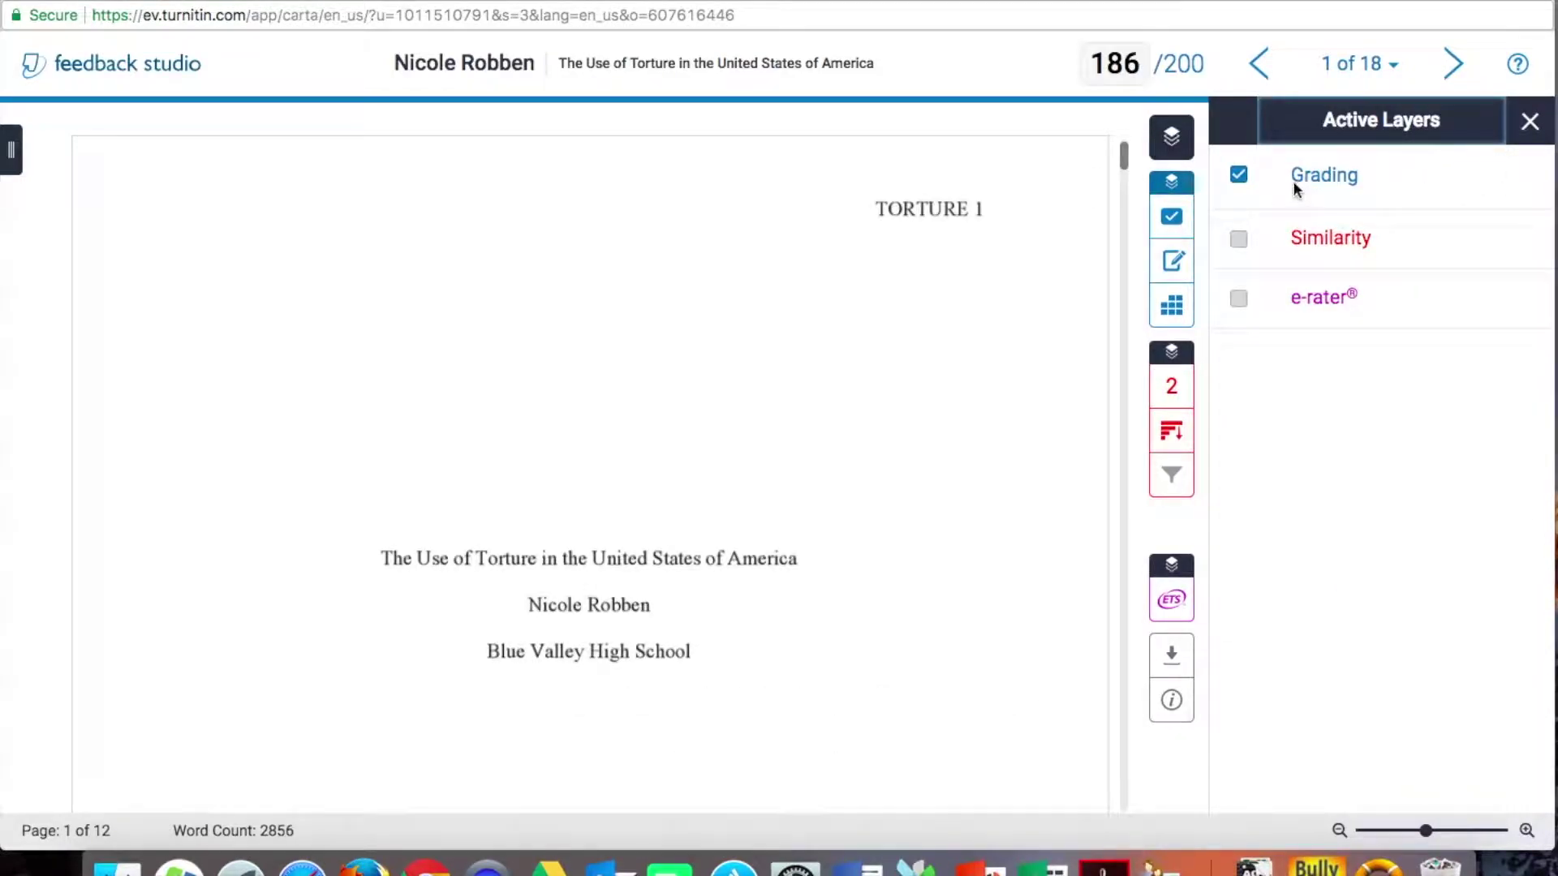
pyautogui.click(1239, 239)
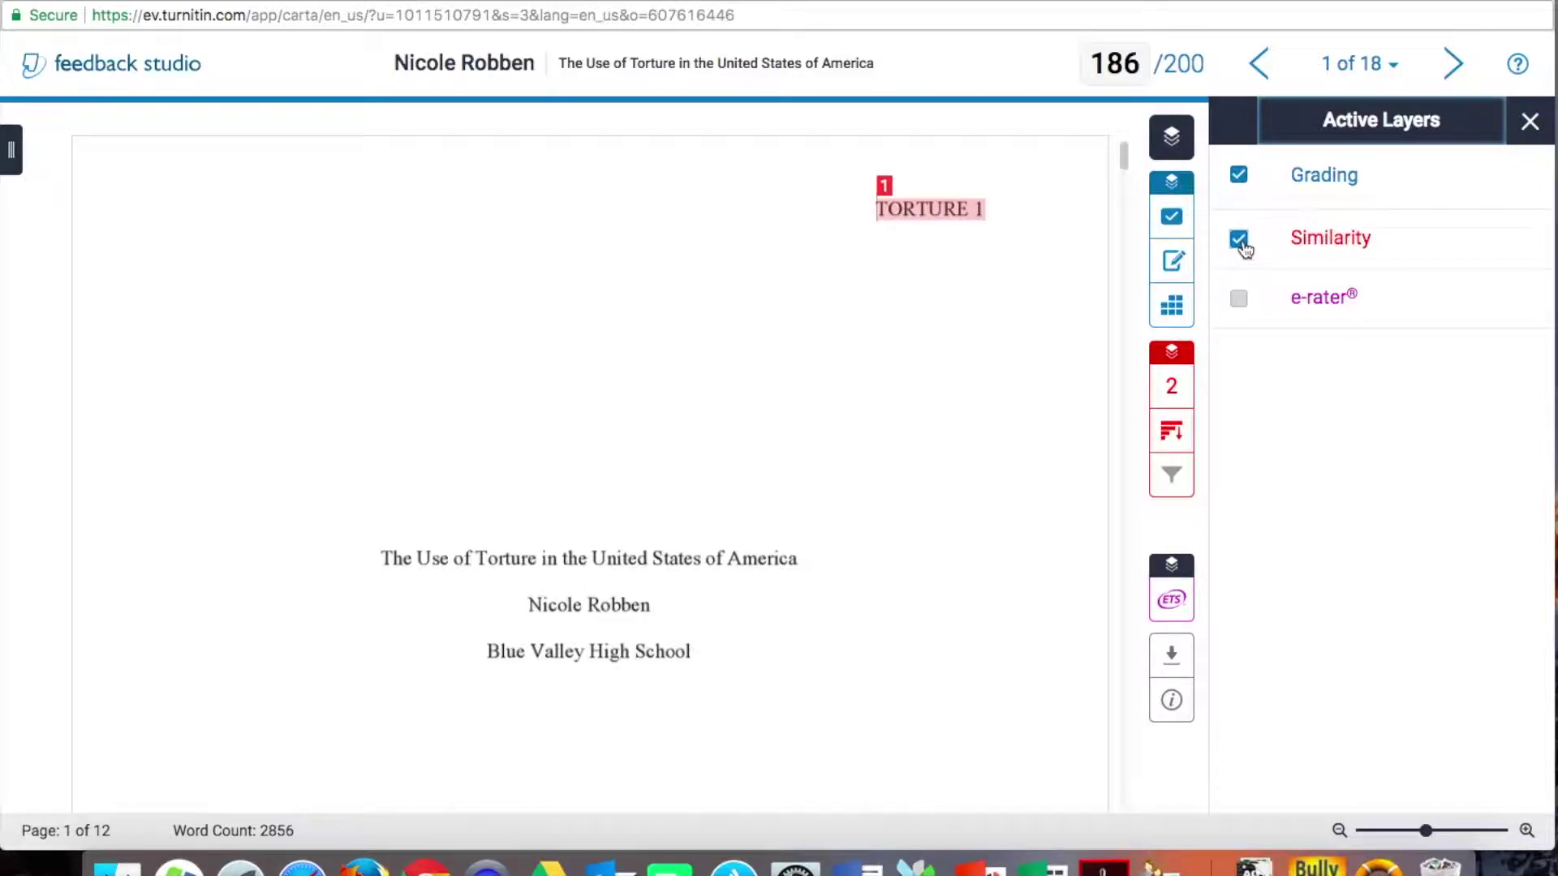
pyautogui.click(1239, 299)
# Look through the paper's pages up to page 7 to examine the e-rater, similarity and grading marks in the text
pyautogui.scroll(-10, 904, 578)
pyautogui.scroll(-10, 904, 576)
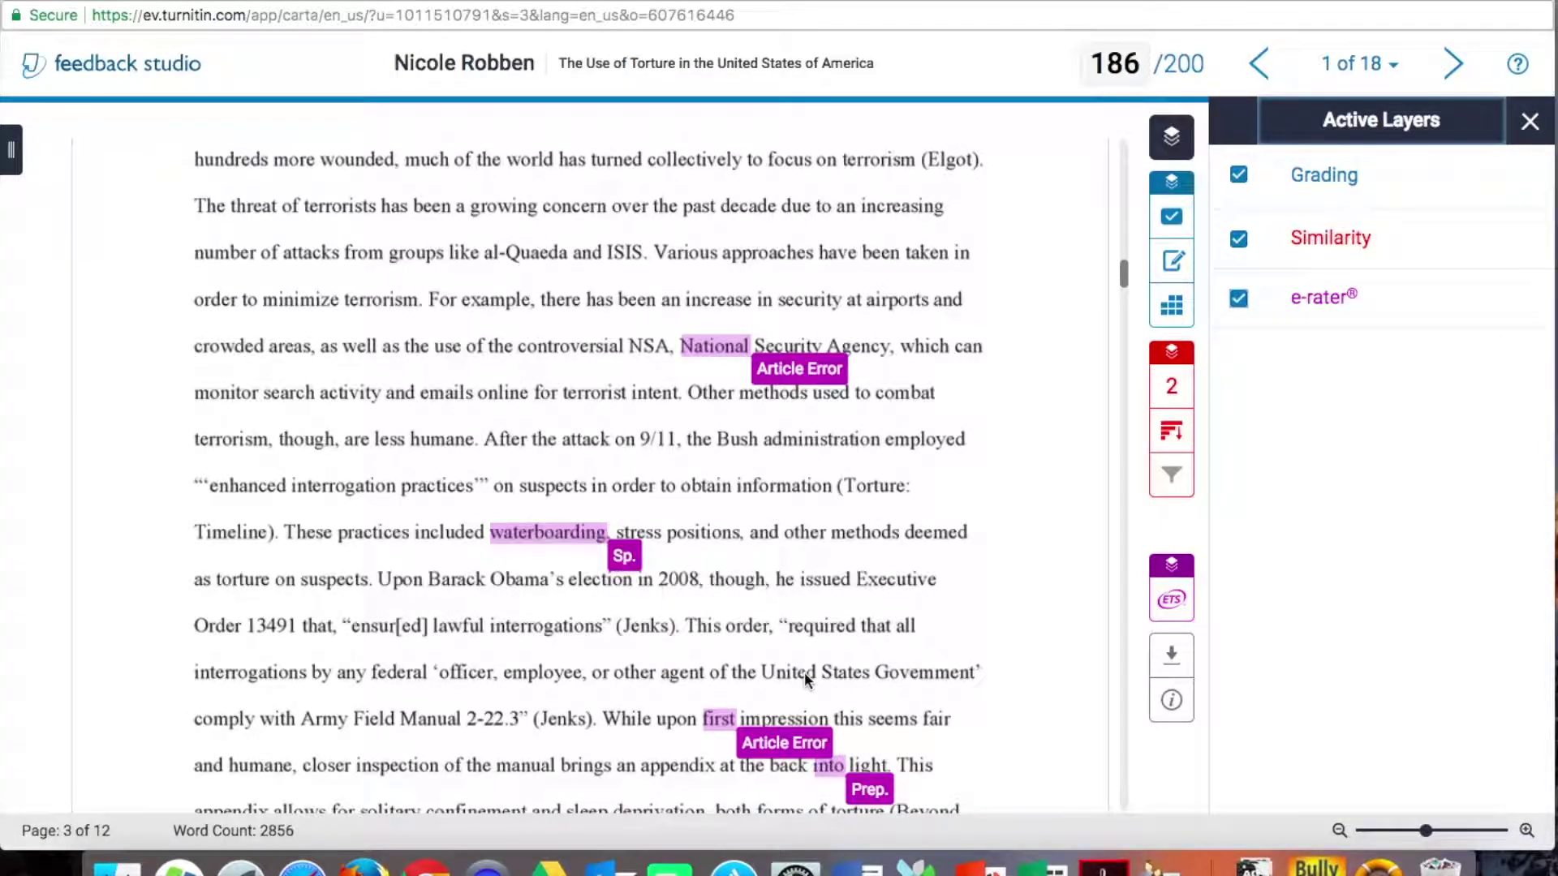
pyautogui.scroll(-8, 878, 604)
pyautogui.scroll(-15, 881, 607)
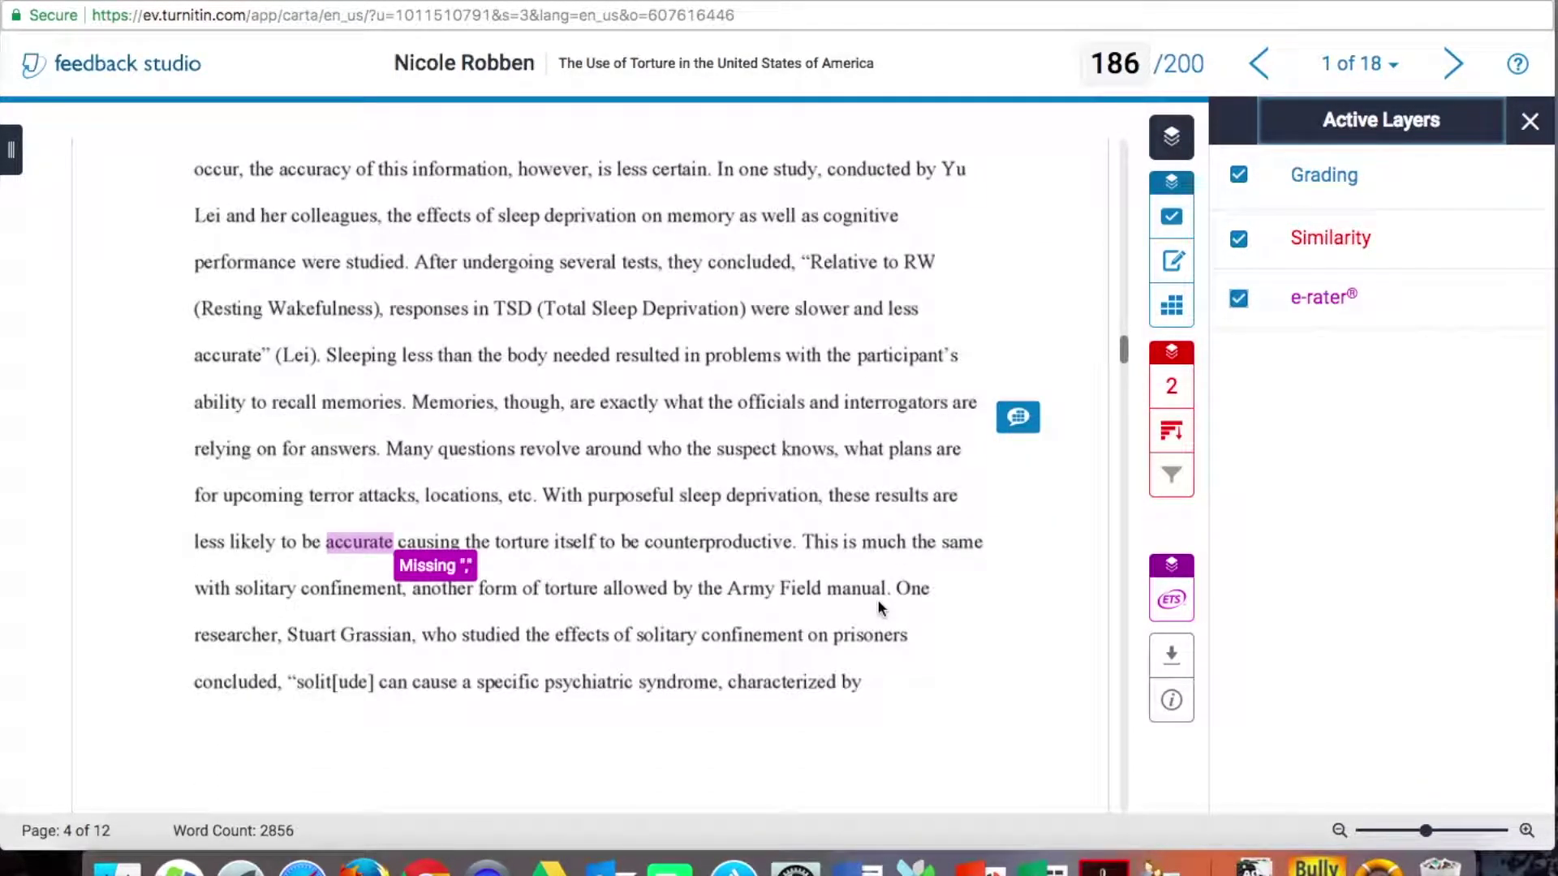
pyautogui.scroll(-1, 879, 609)
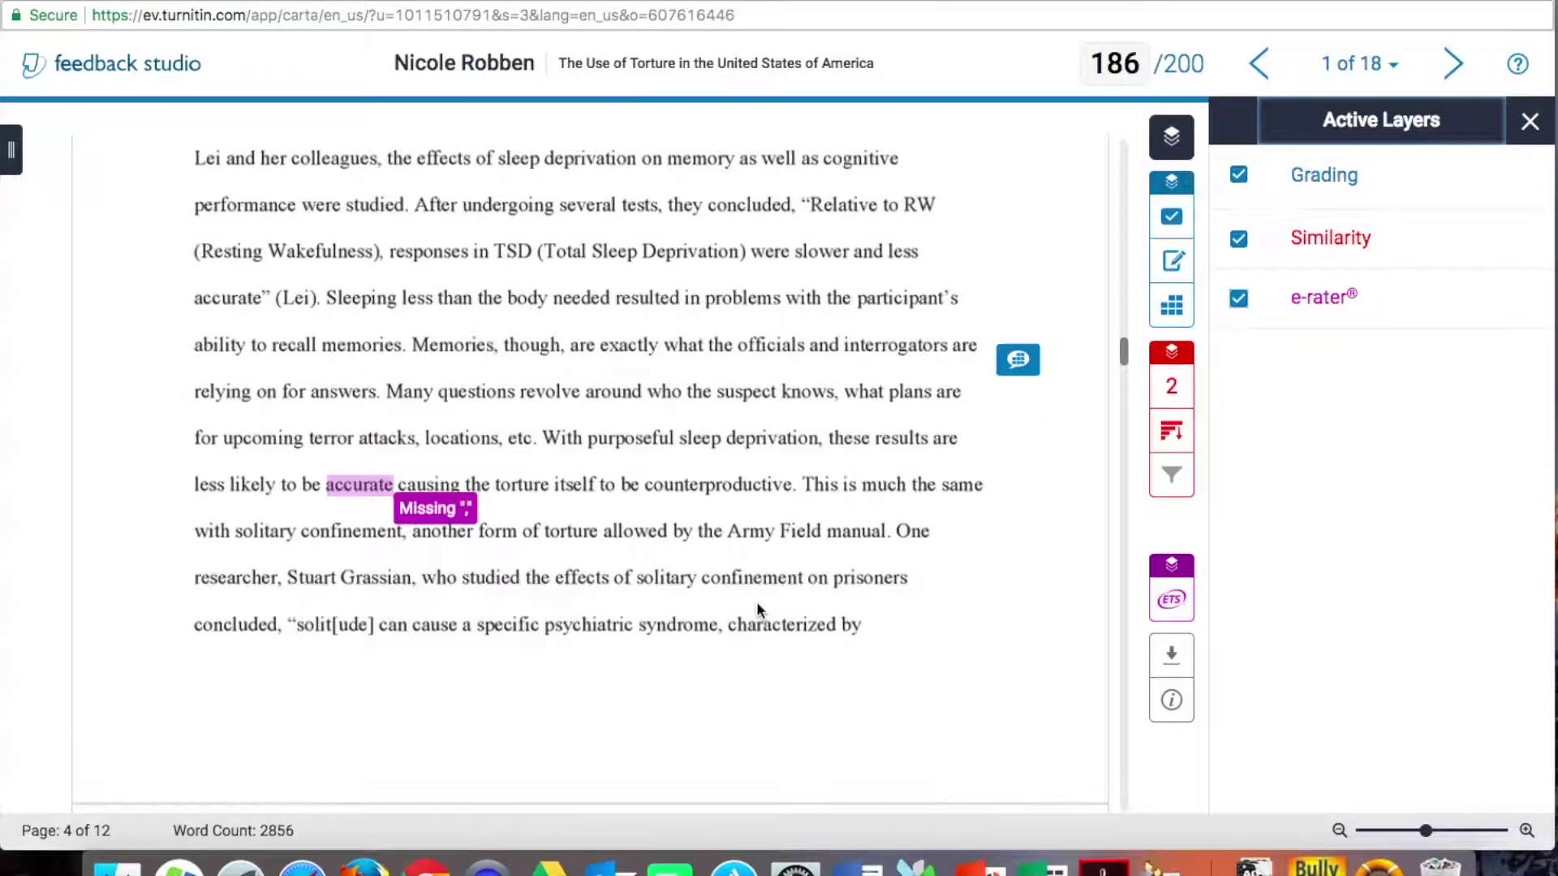
pyautogui.scroll(-20, 758, 610)
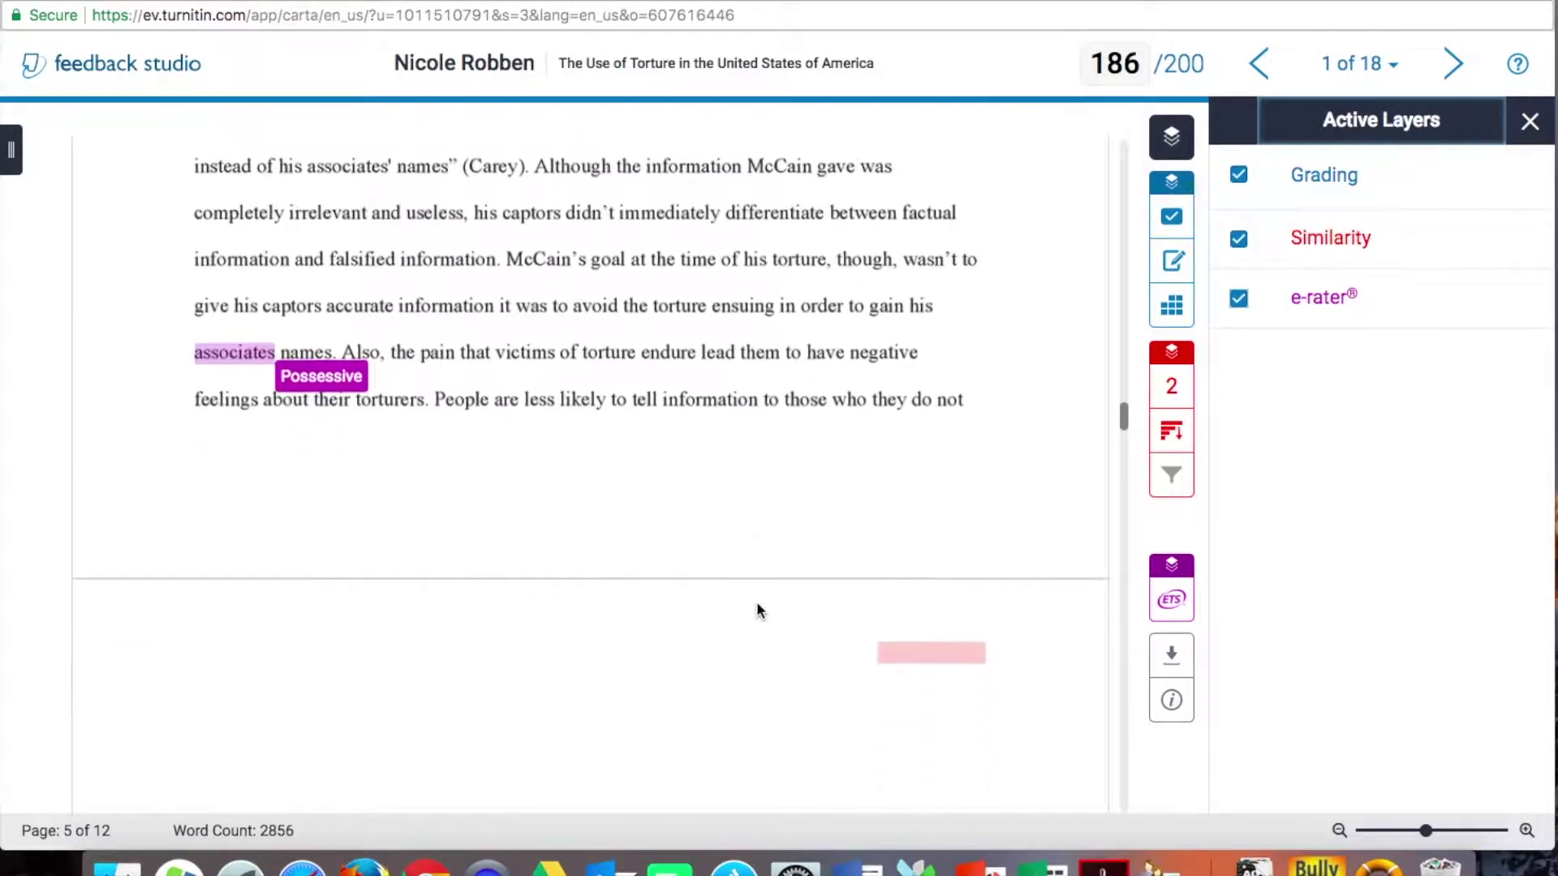
pyautogui.scroll(-10, 759, 610)
pyautogui.scroll(-10, 759, 610)
pyautogui.scroll(-3, 759, 610)
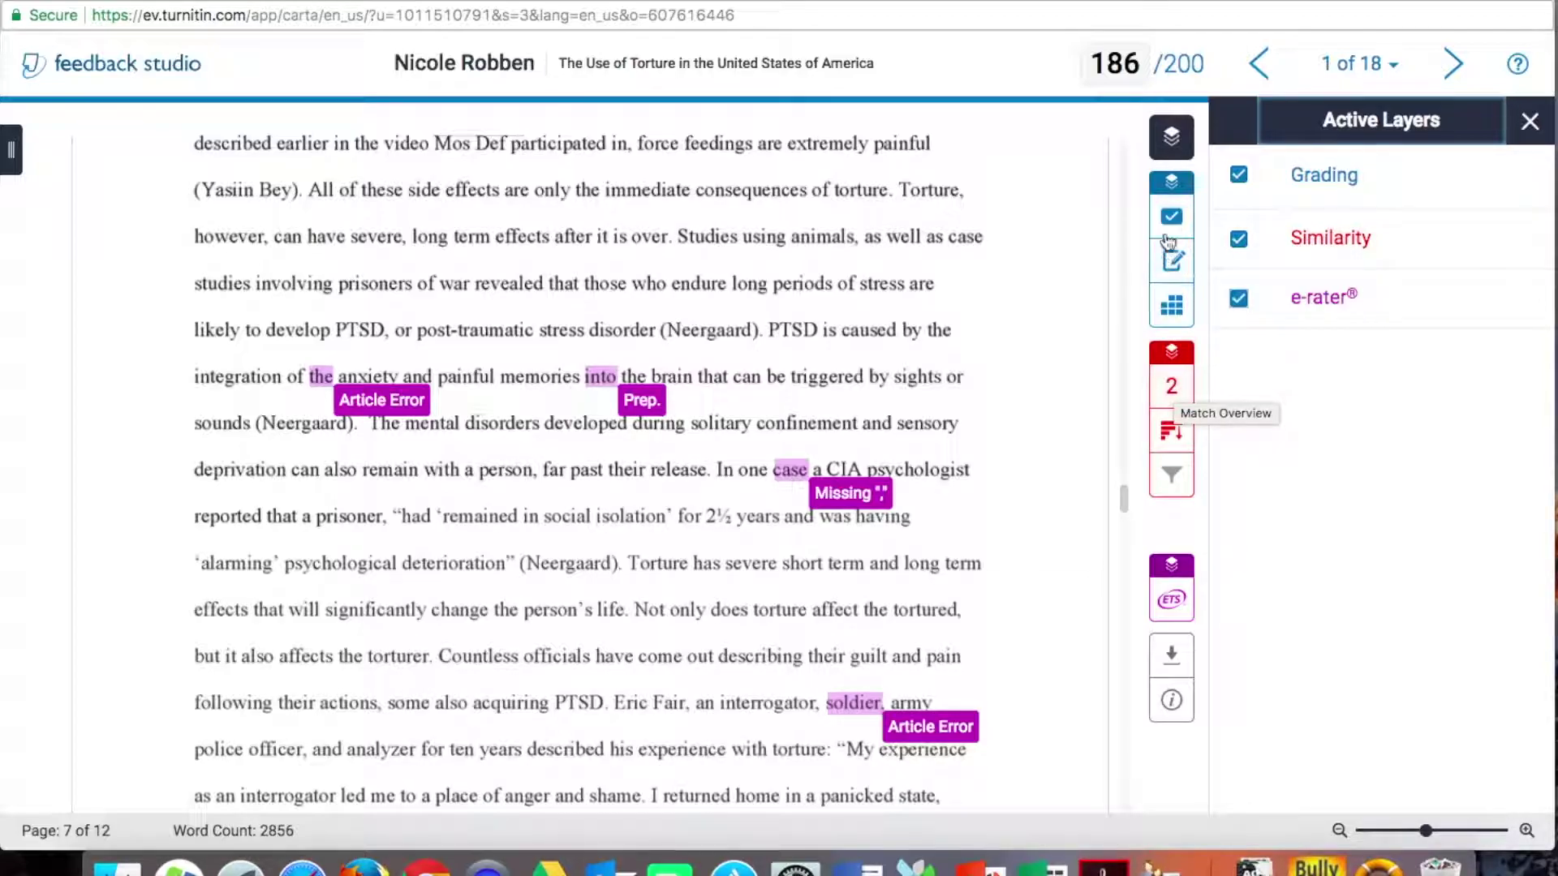
# Review the paper's Match Overview and the e-rater Results from the Grammar category down to Spelling
pyautogui.click(1172, 388)
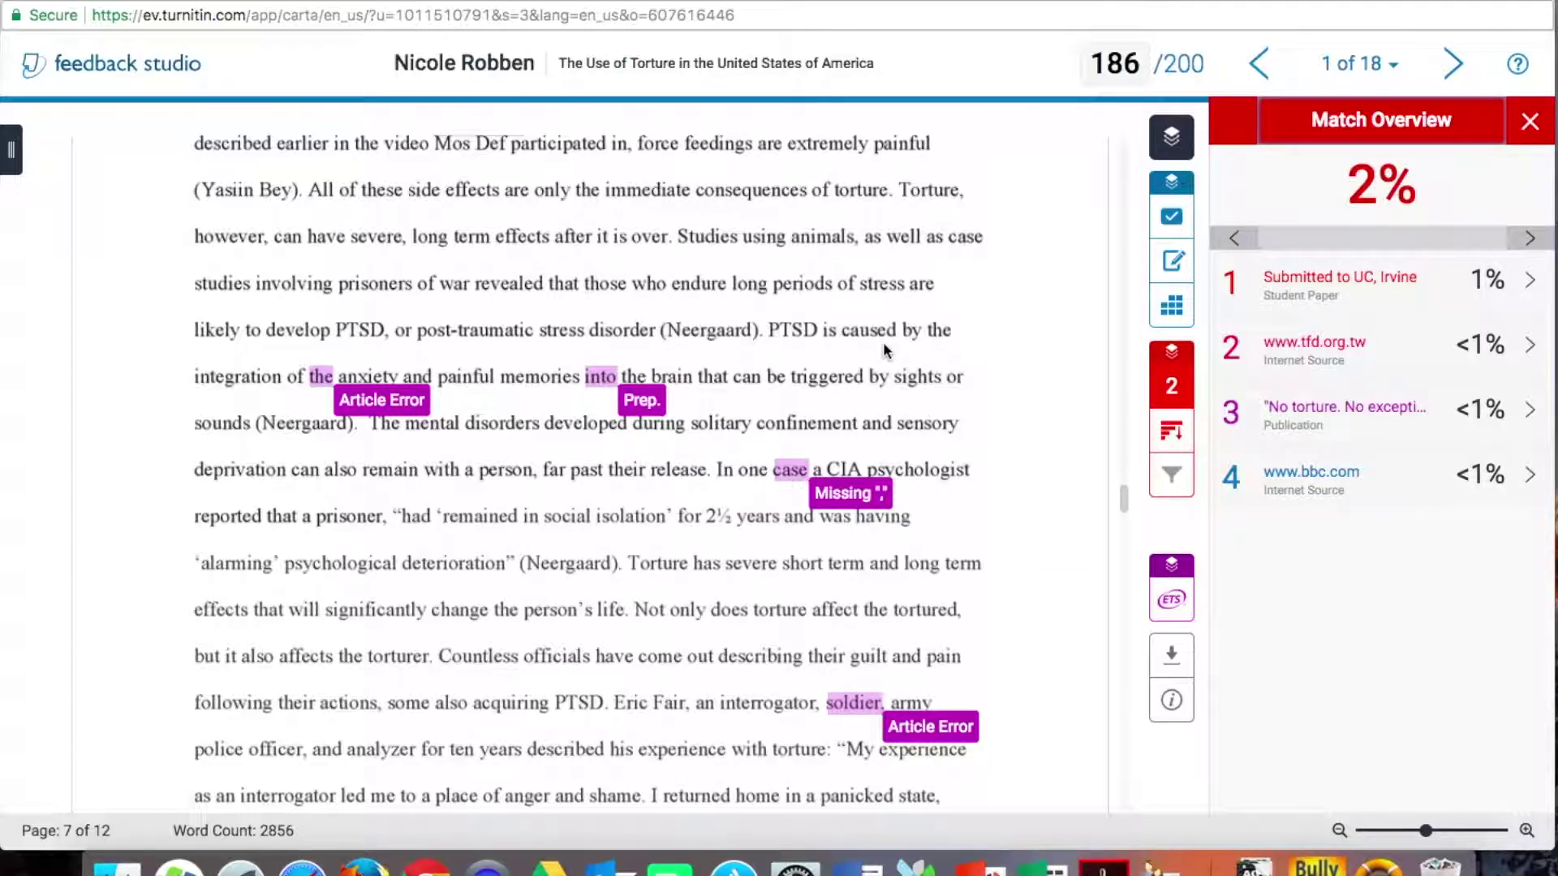
pyautogui.scroll(3, 883, 342)
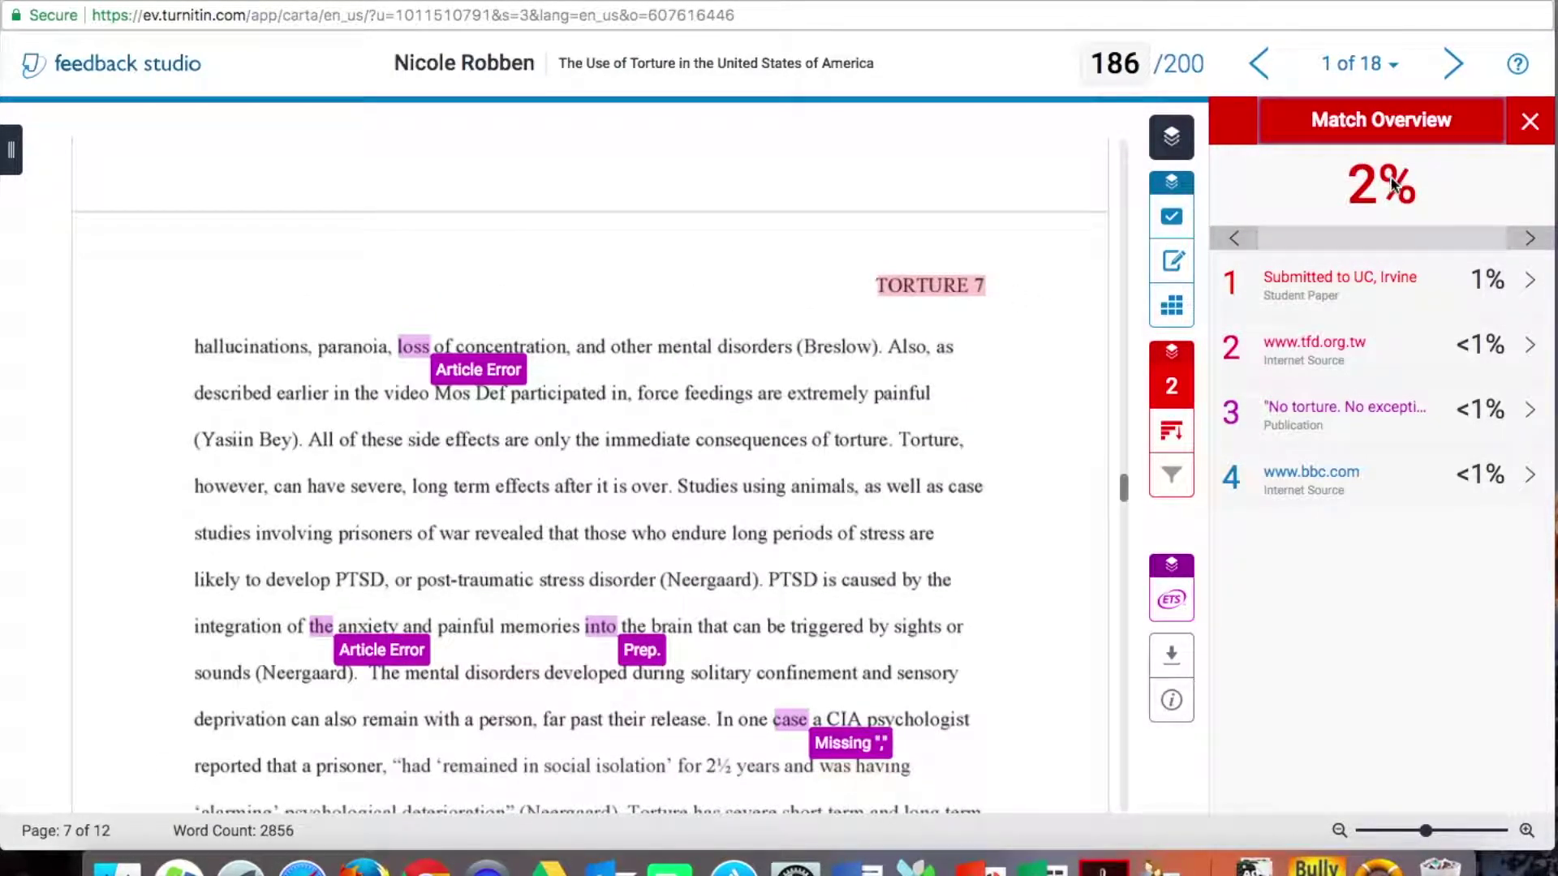
pyautogui.click(1174, 605)
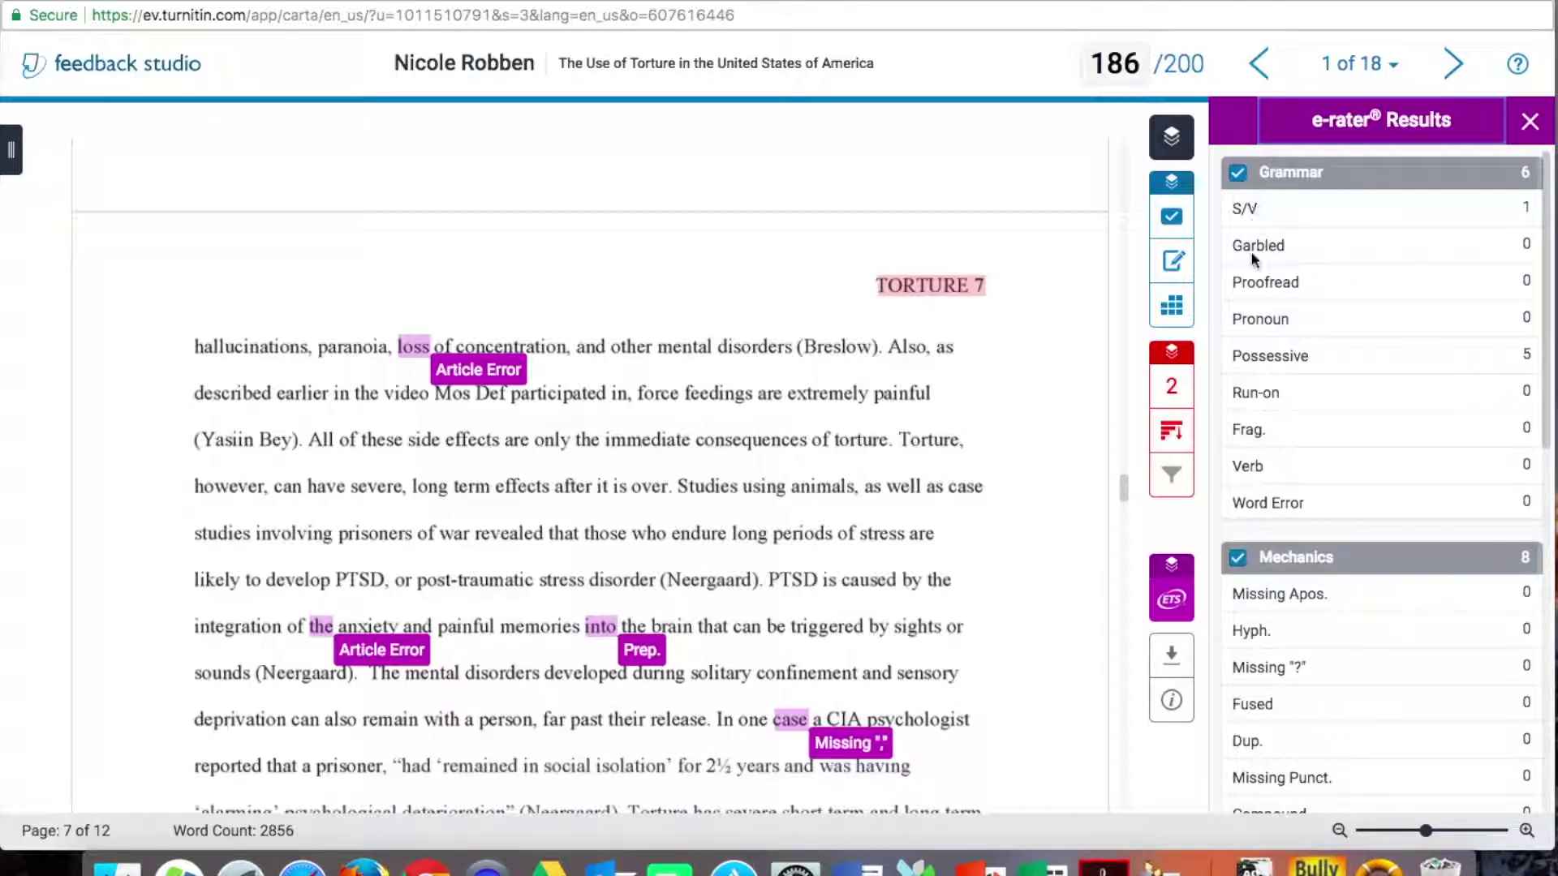
pyautogui.scroll(-5, 1254, 474)
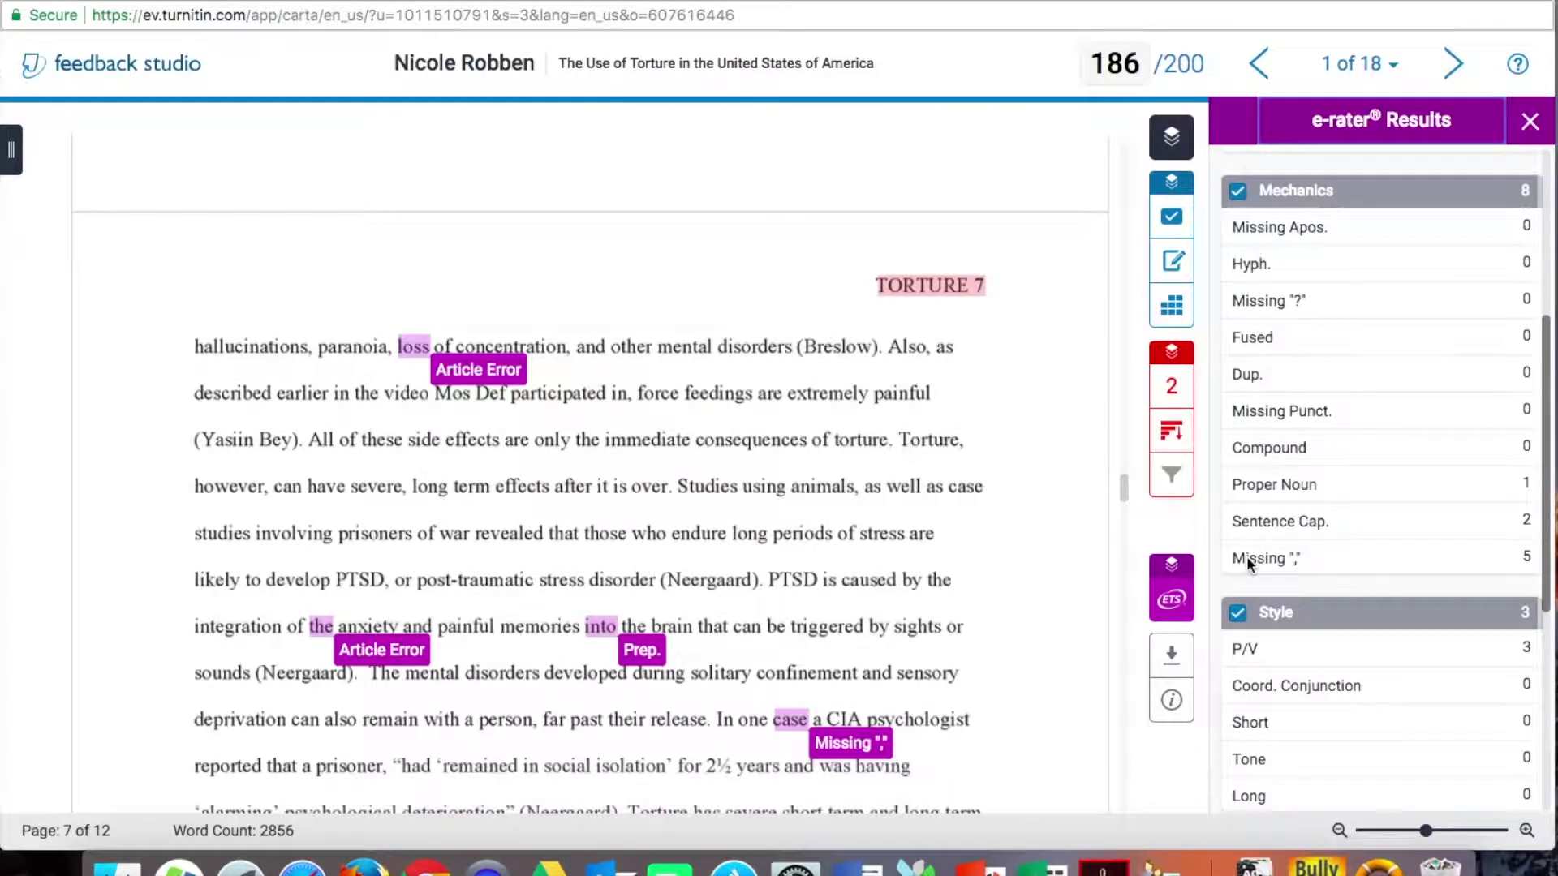
pyautogui.scroll(-4, 1246, 557)
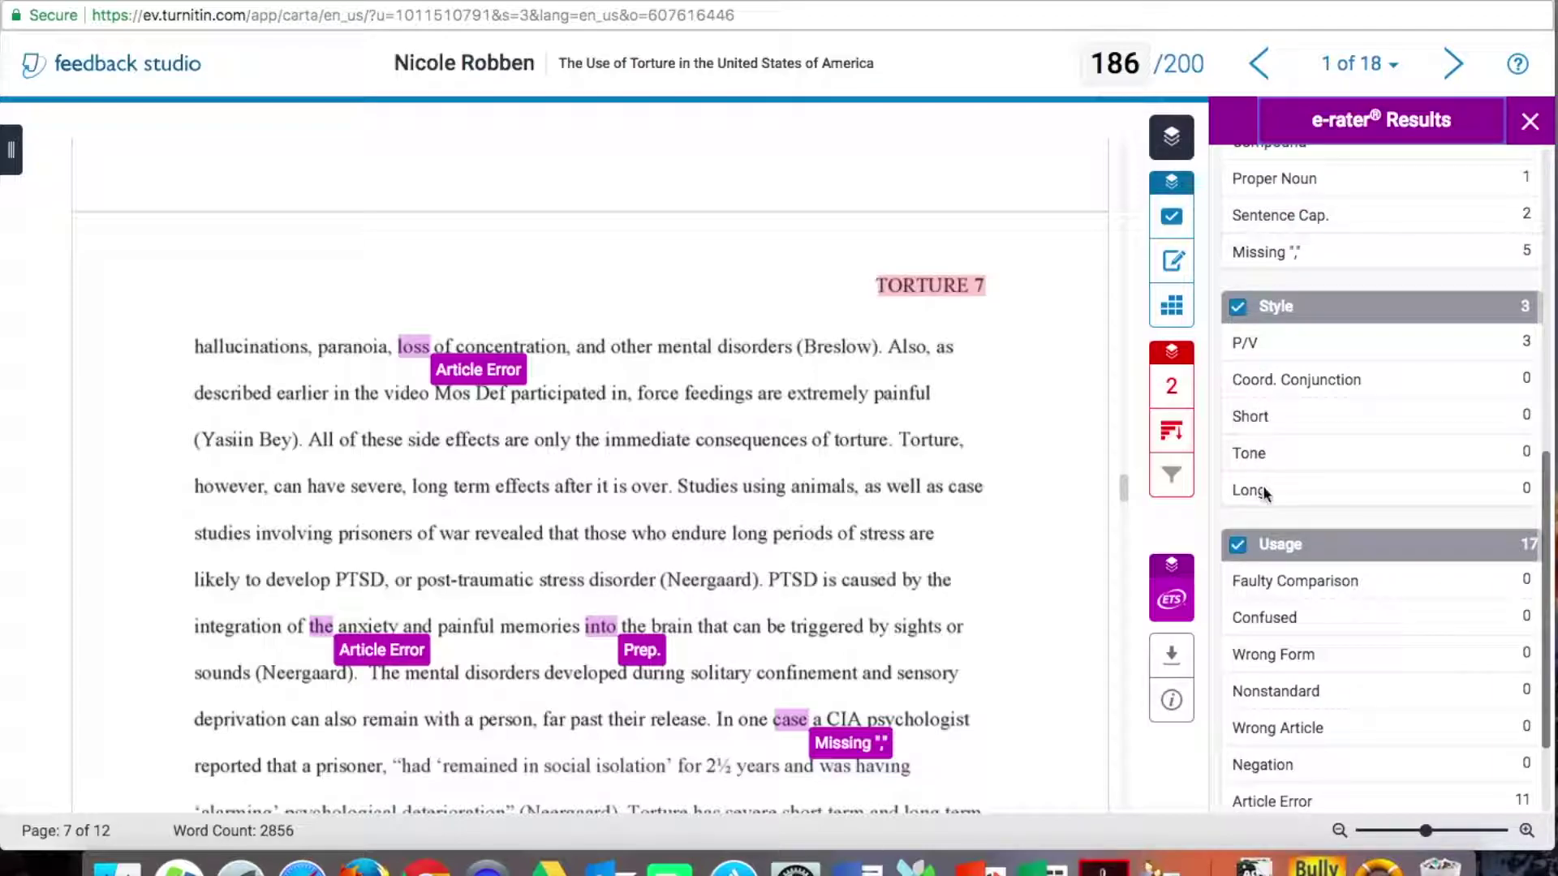
pyautogui.scroll(-2, 1269, 545)
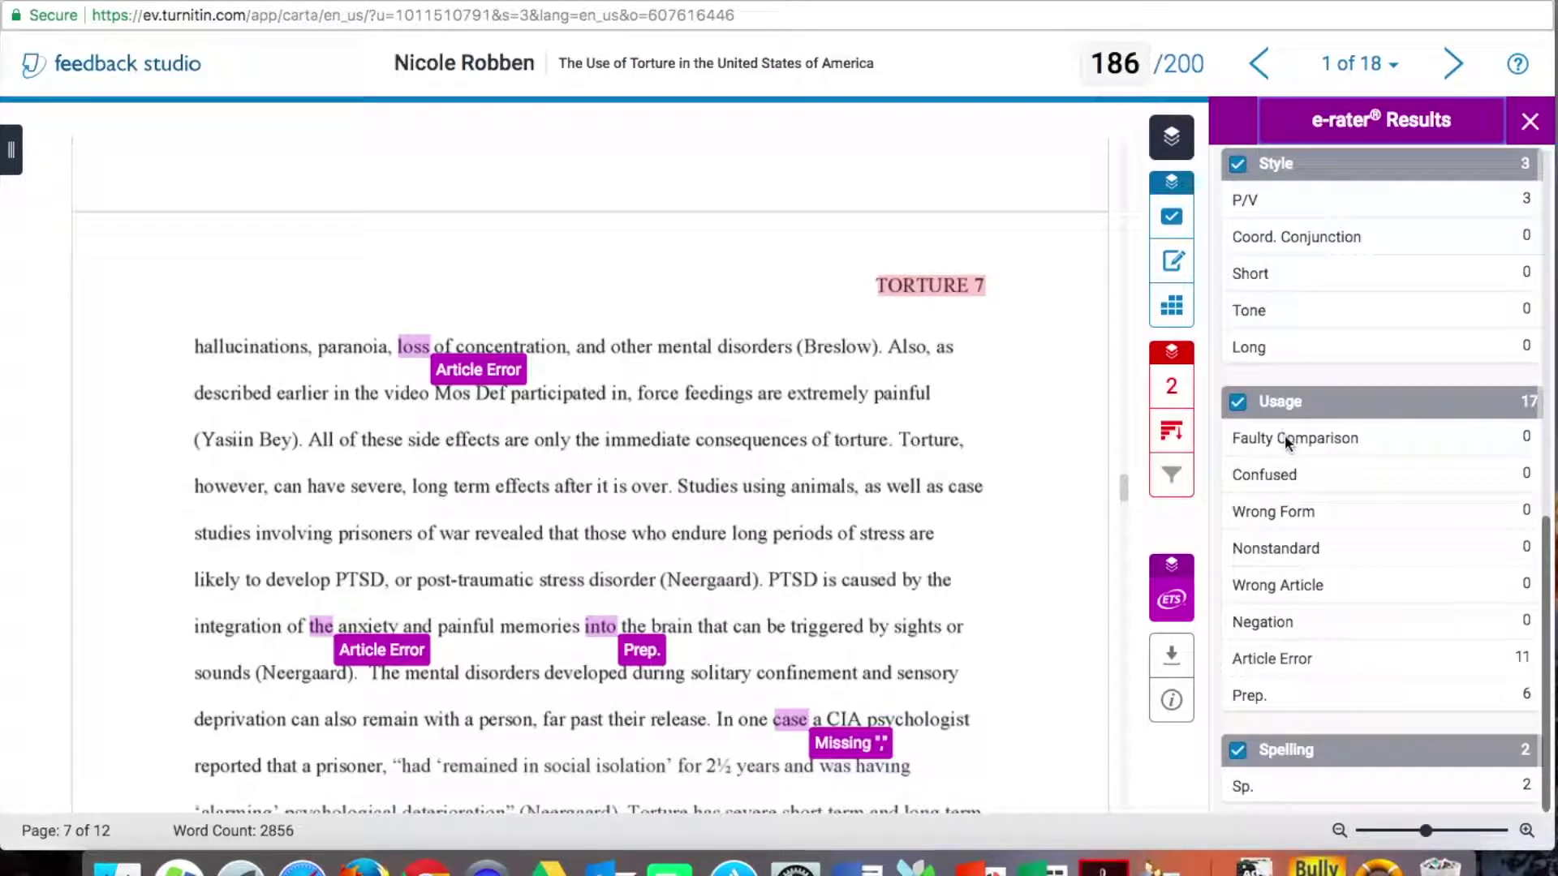
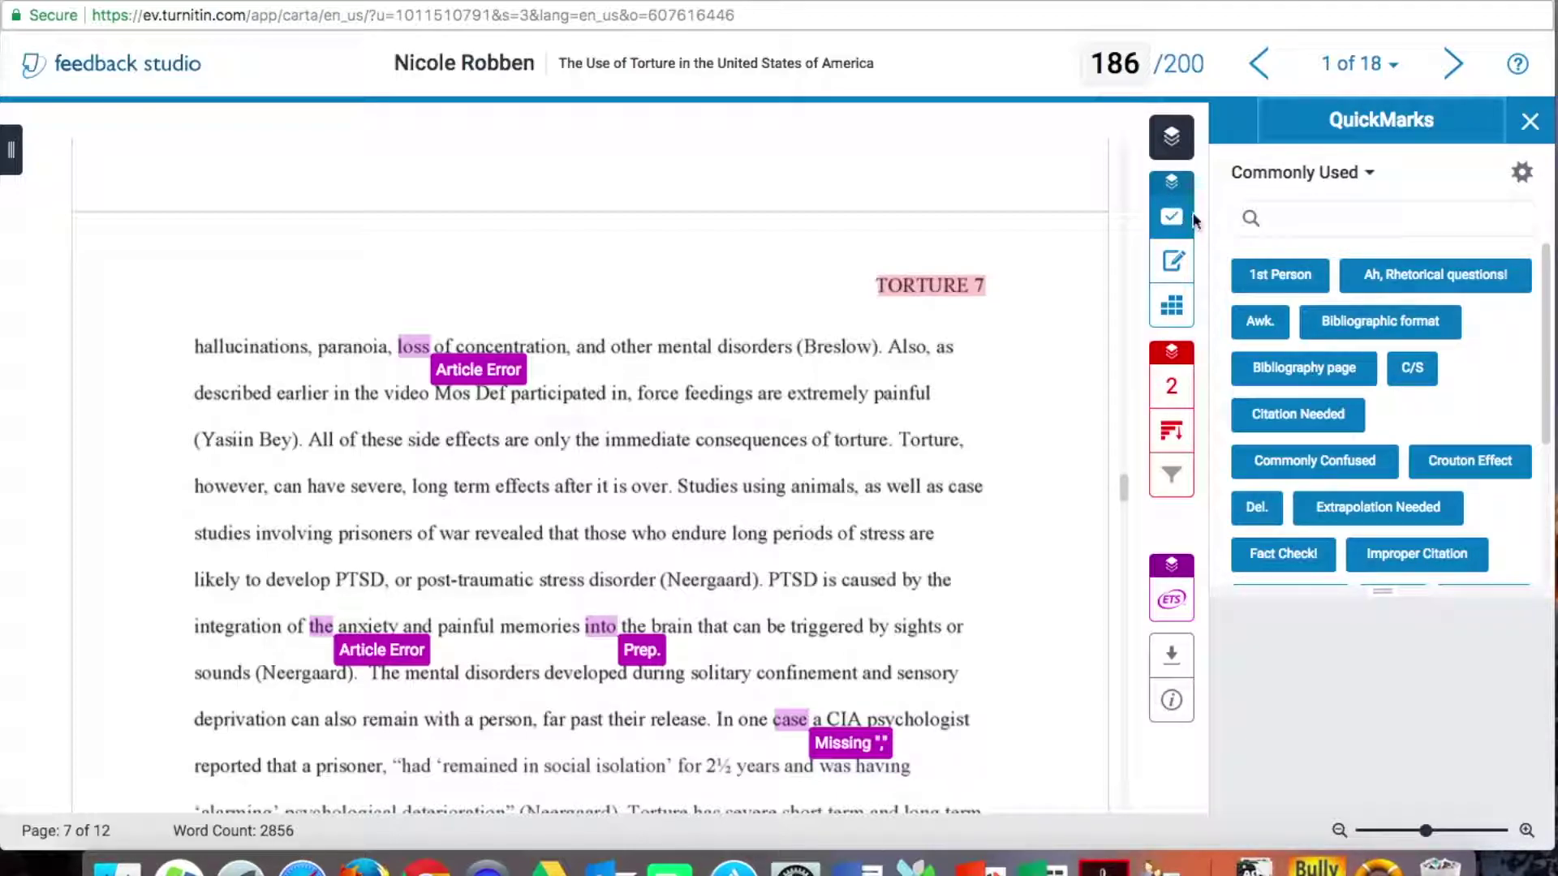
# View the Format set of QuickMarks and switch back to the Commonly Used set
pyautogui.click(1371, 172)
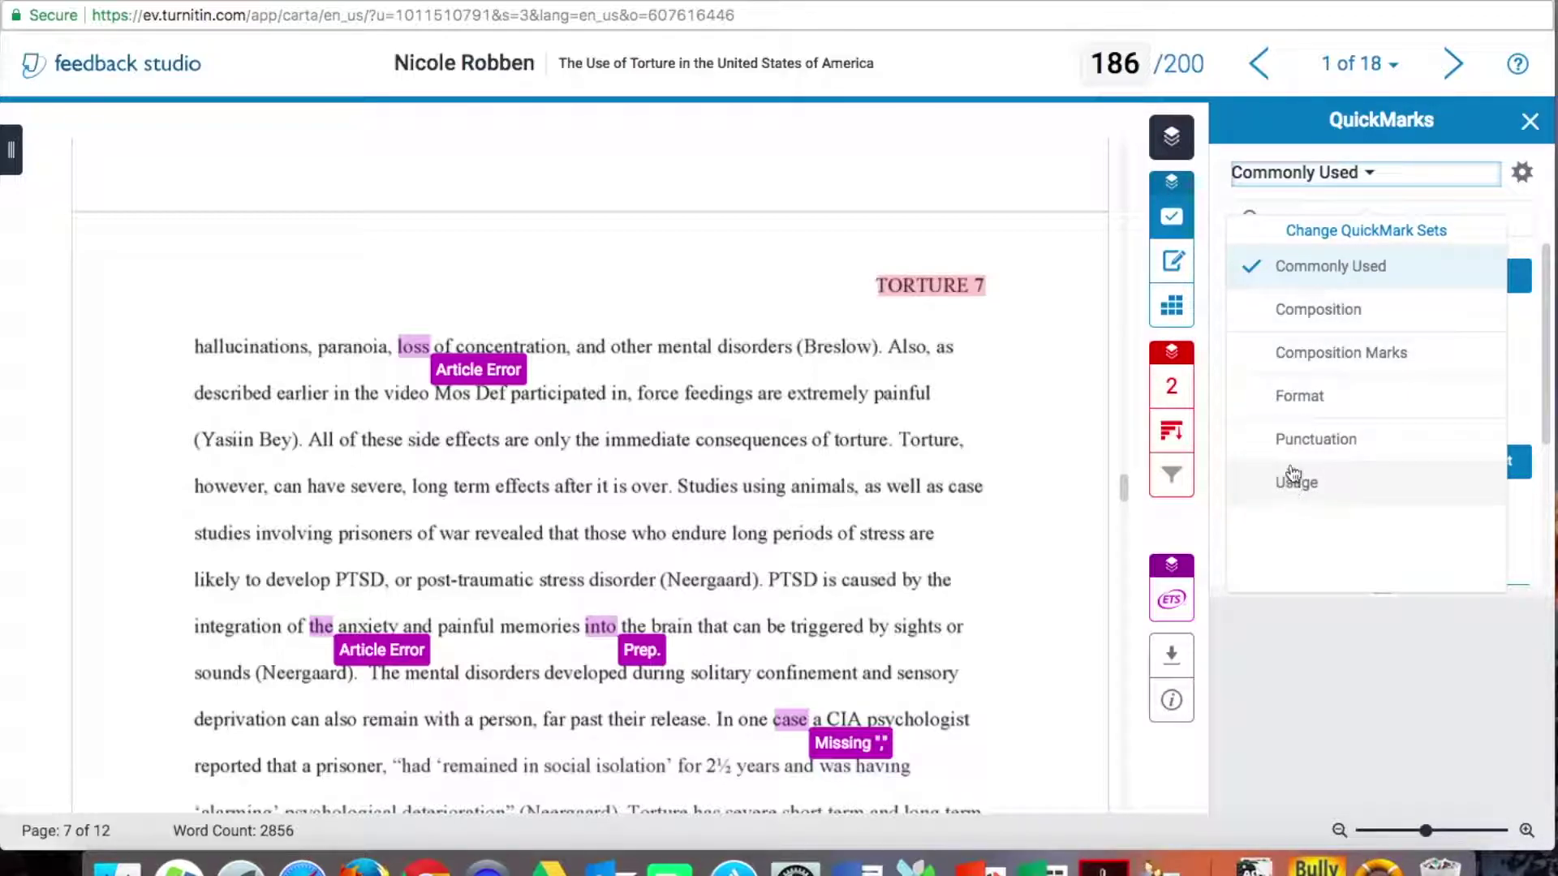
pyautogui.click(1294, 400)
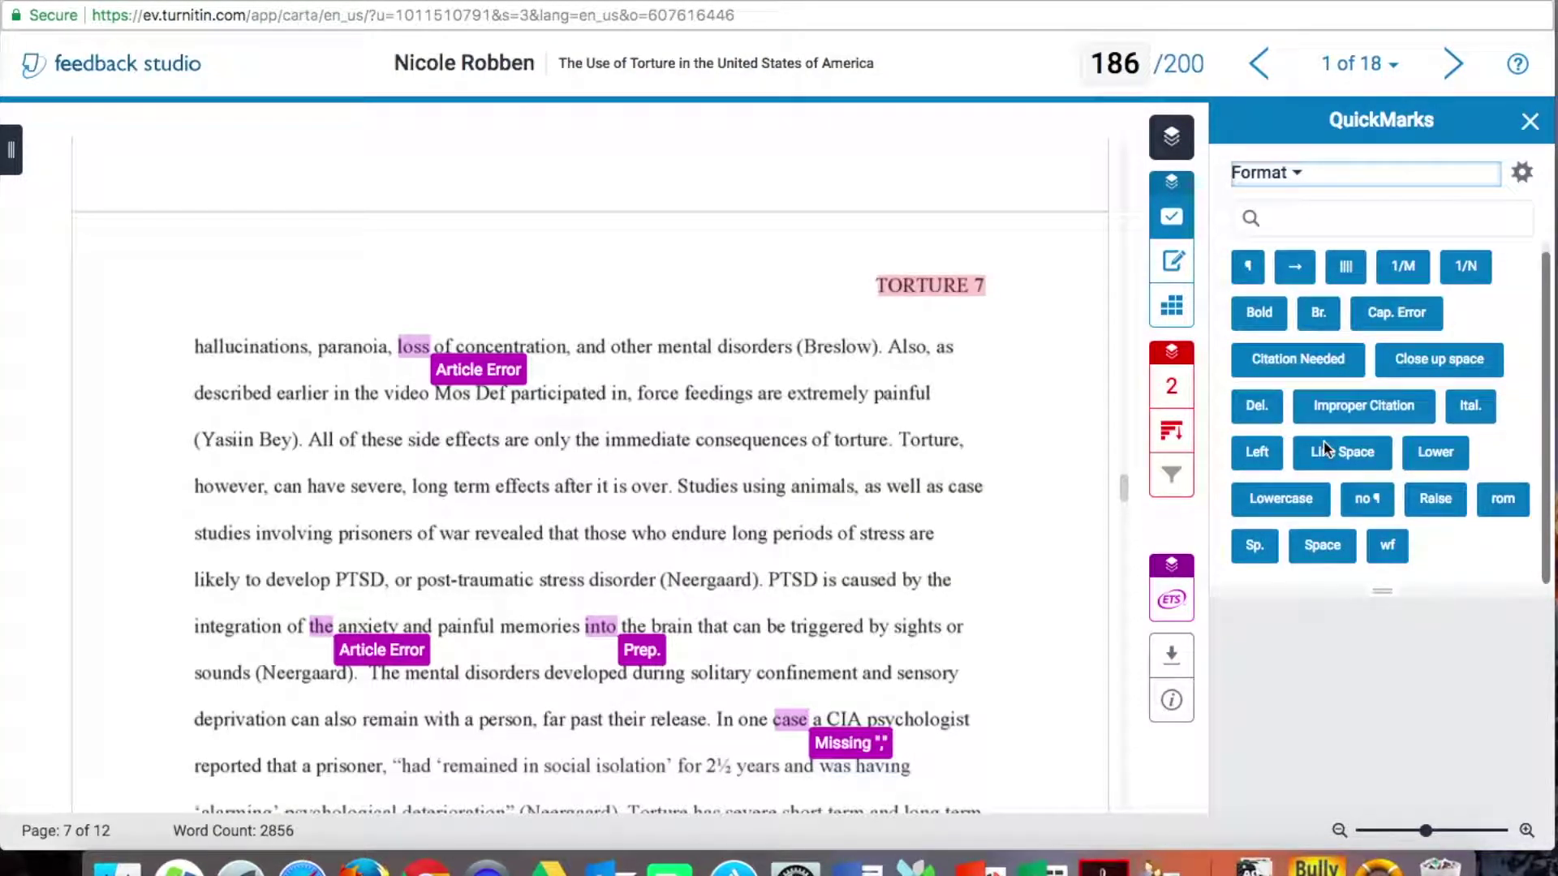
pyautogui.click(1297, 176)
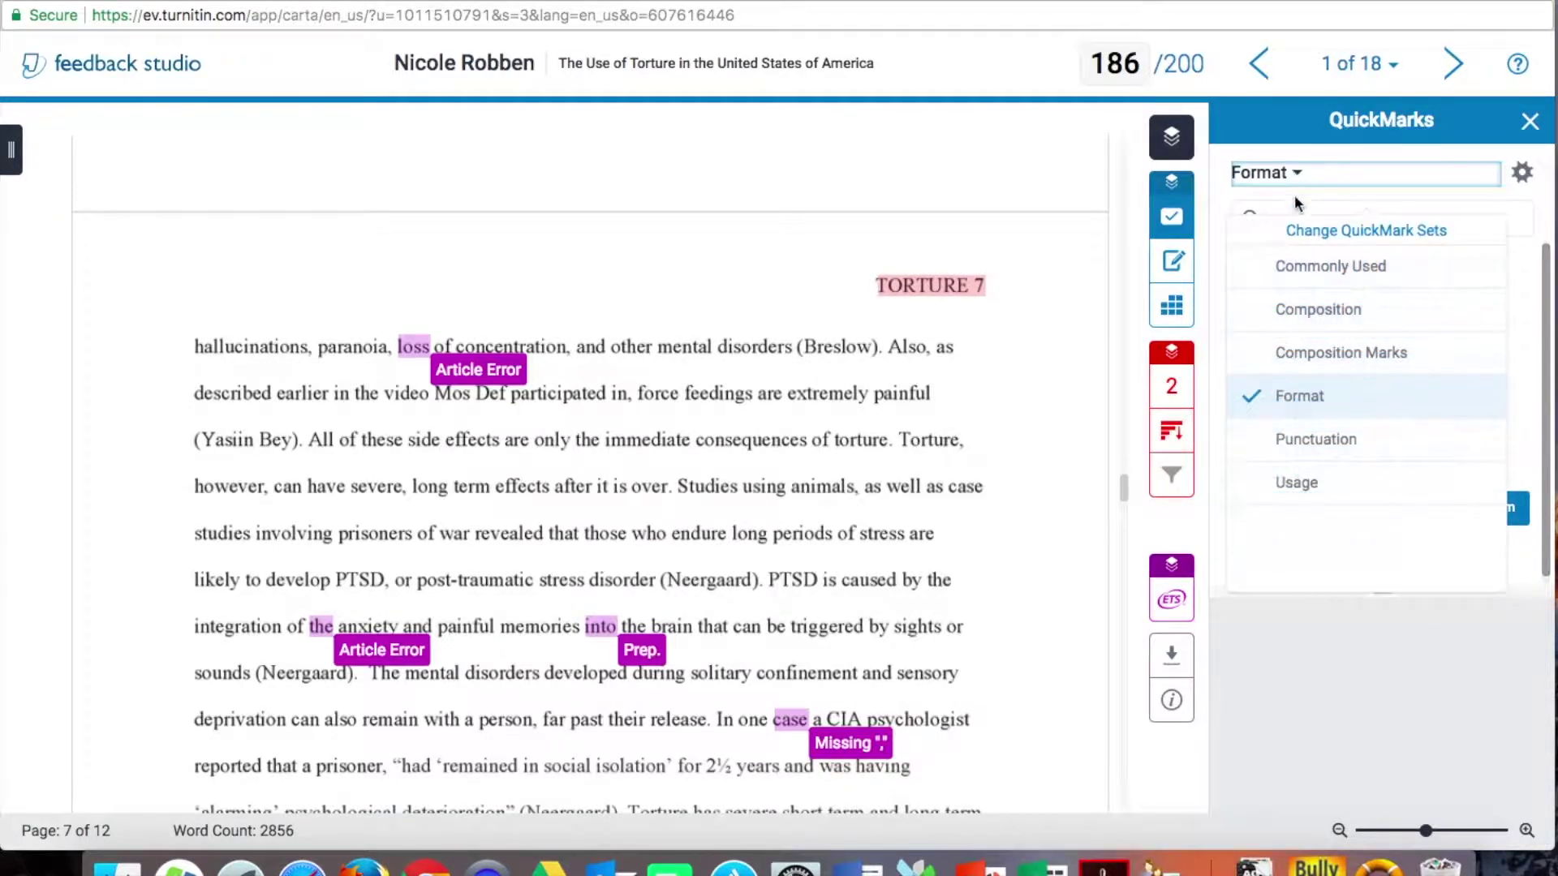
pyautogui.click(1300, 267)
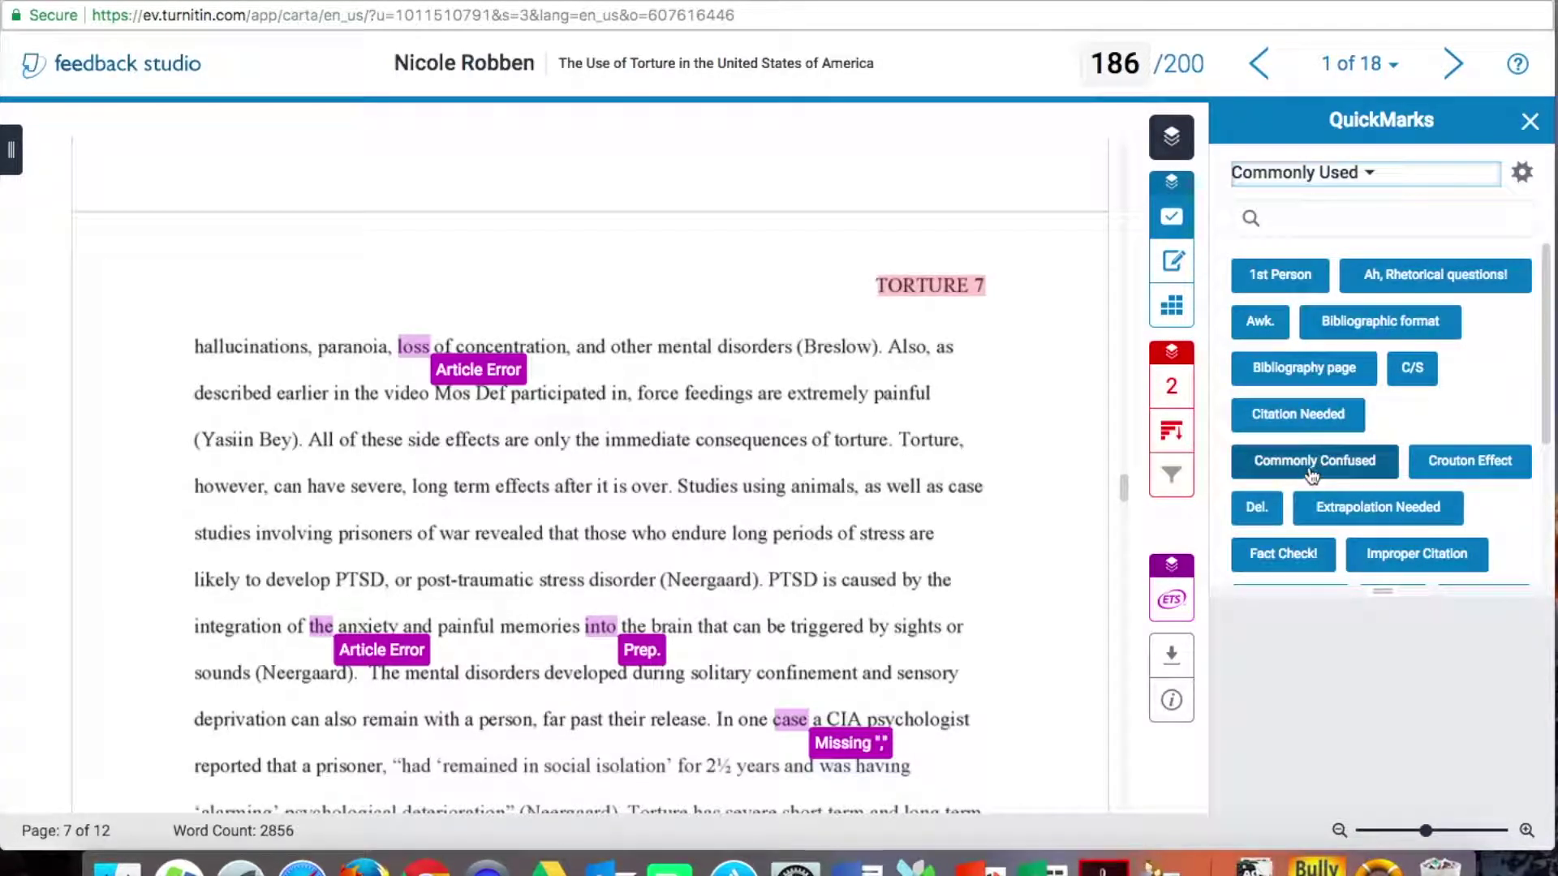
# Read the descriptions of the Weak Transition, Paper Length, Informal style and Improper Citation QuickMarks
pyautogui.scroll(-3, 1312, 474)
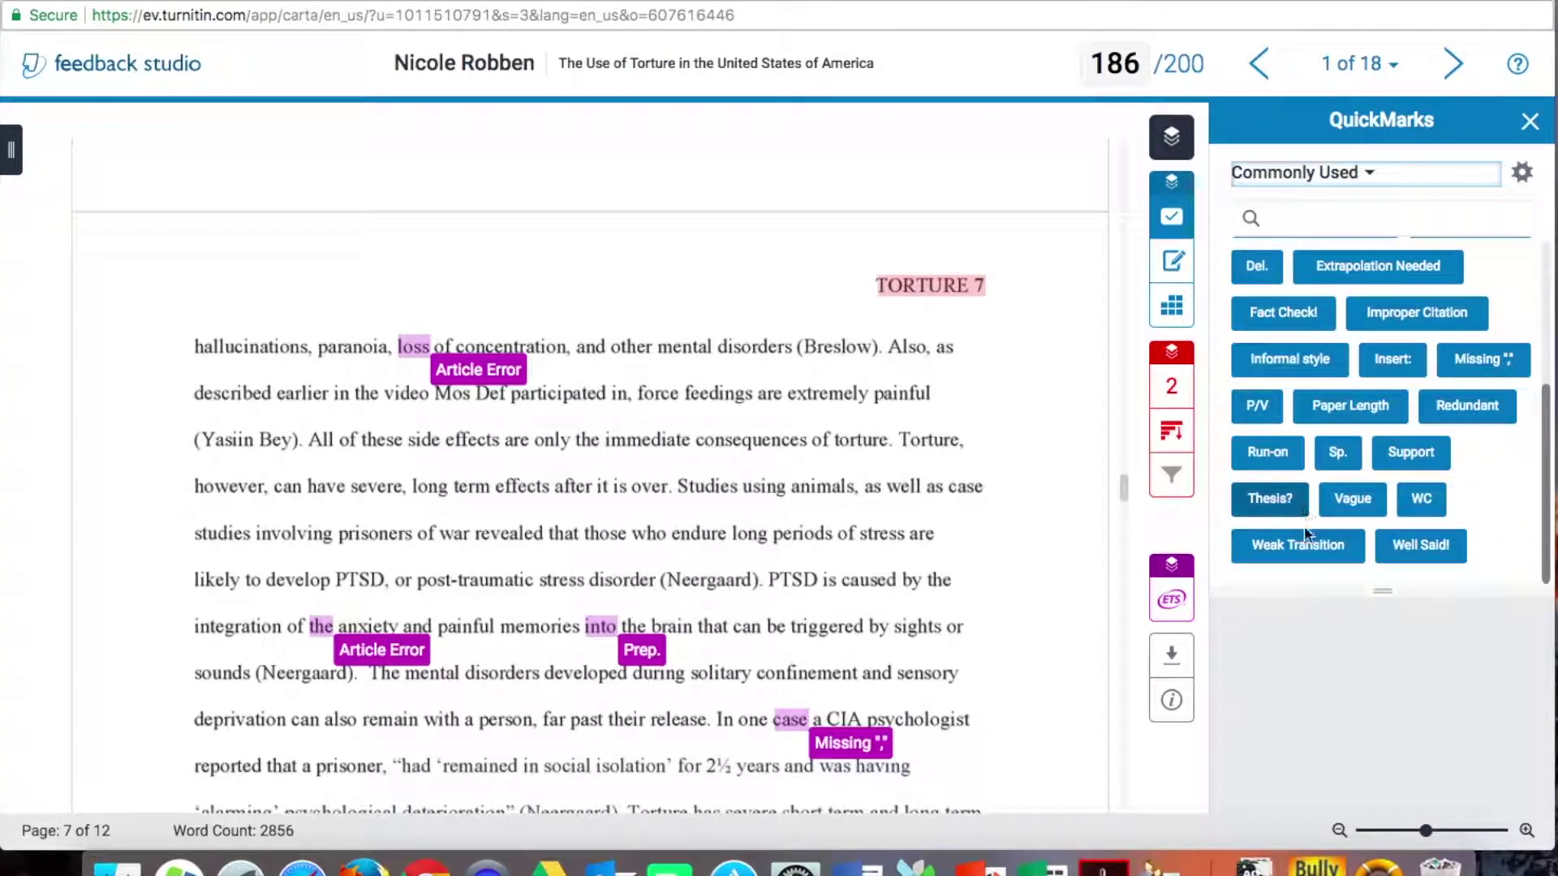
pyautogui.moveTo(1298, 545)
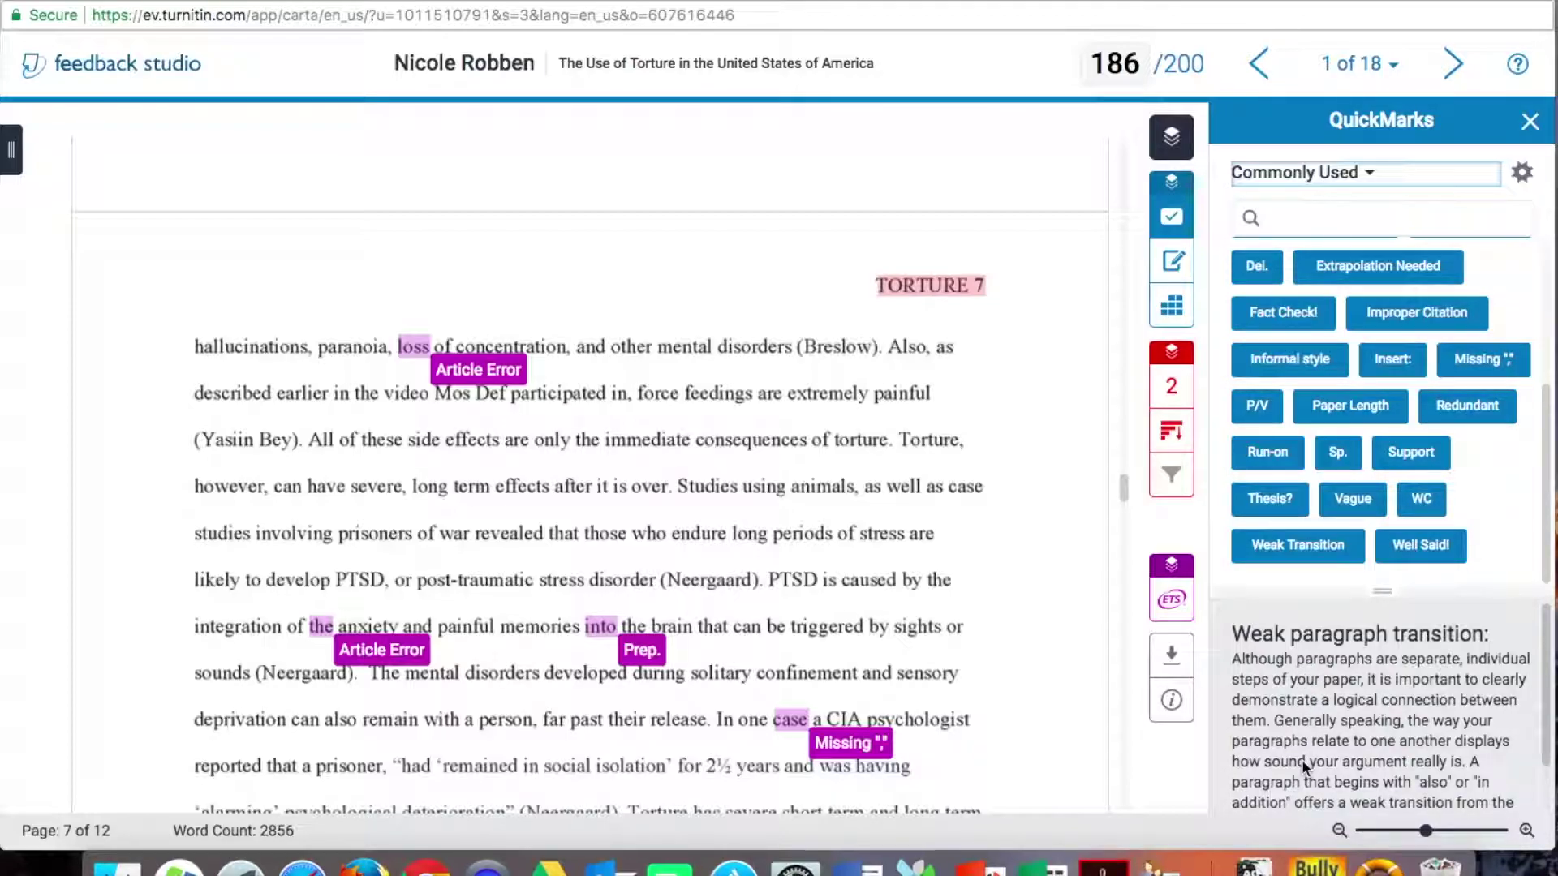
pyautogui.scroll(-2, 1301, 760)
pyautogui.scroll(2, 1301, 759)
pyautogui.scroll(-2, 1302, 758)
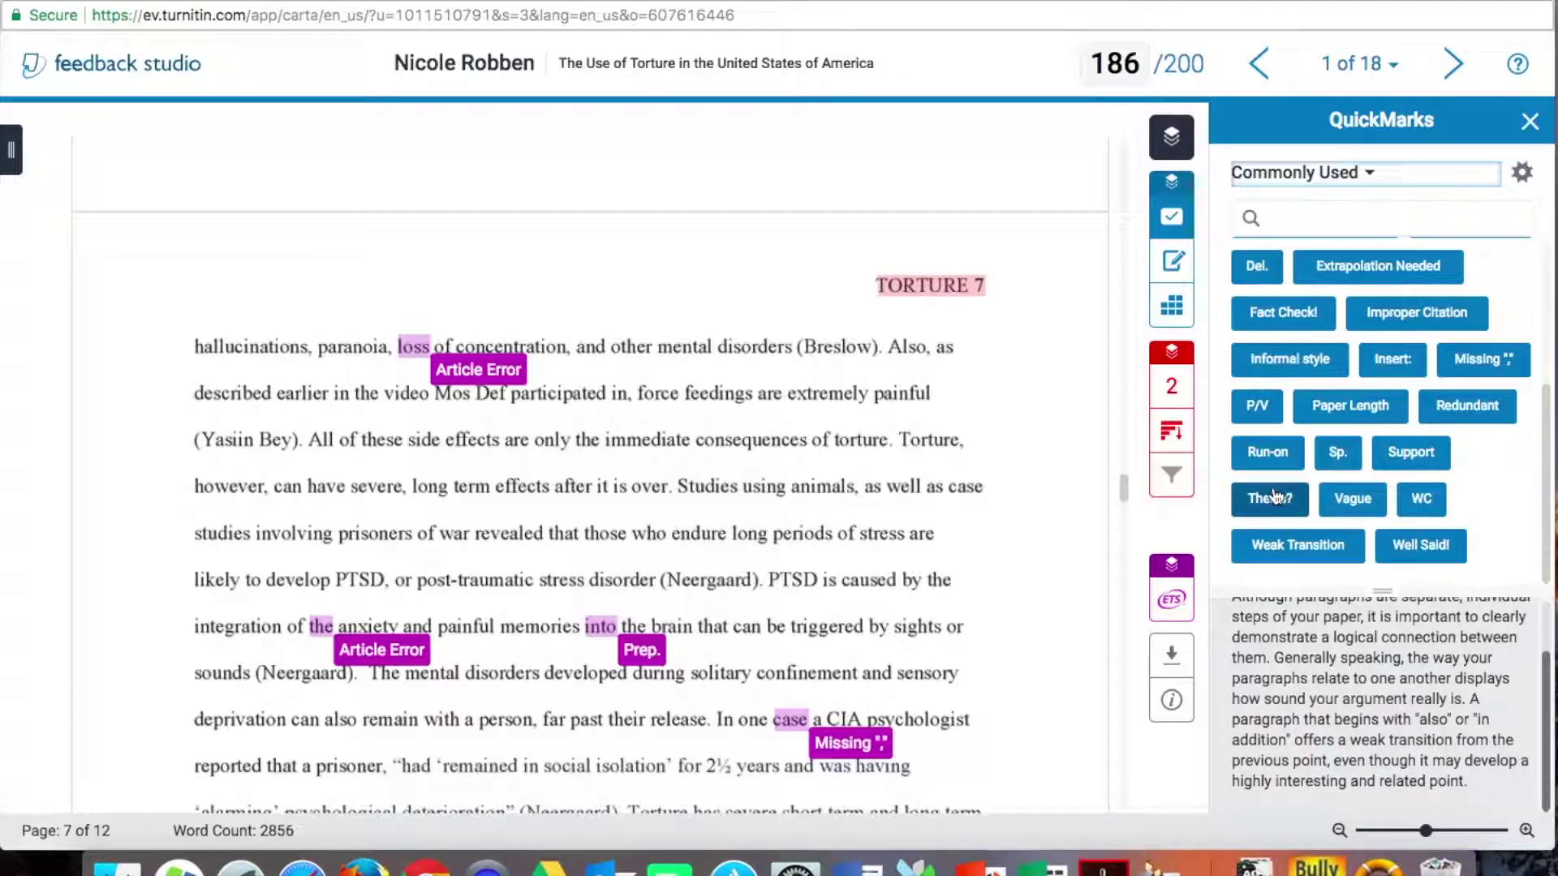
pyautogui.click(1362, 409)
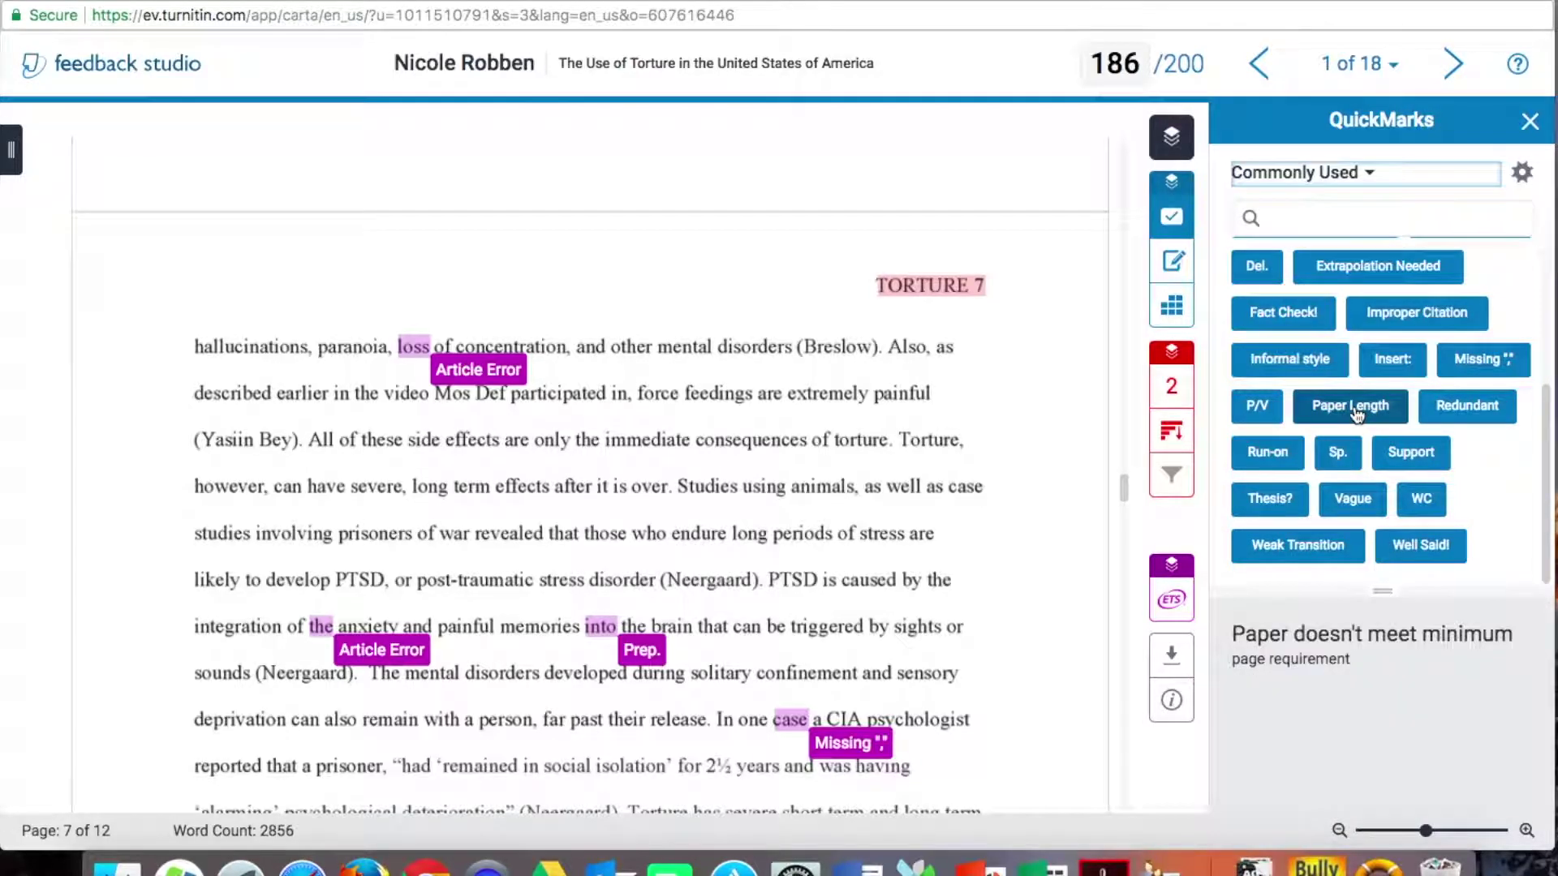
pyautogui.click(1308, 372)
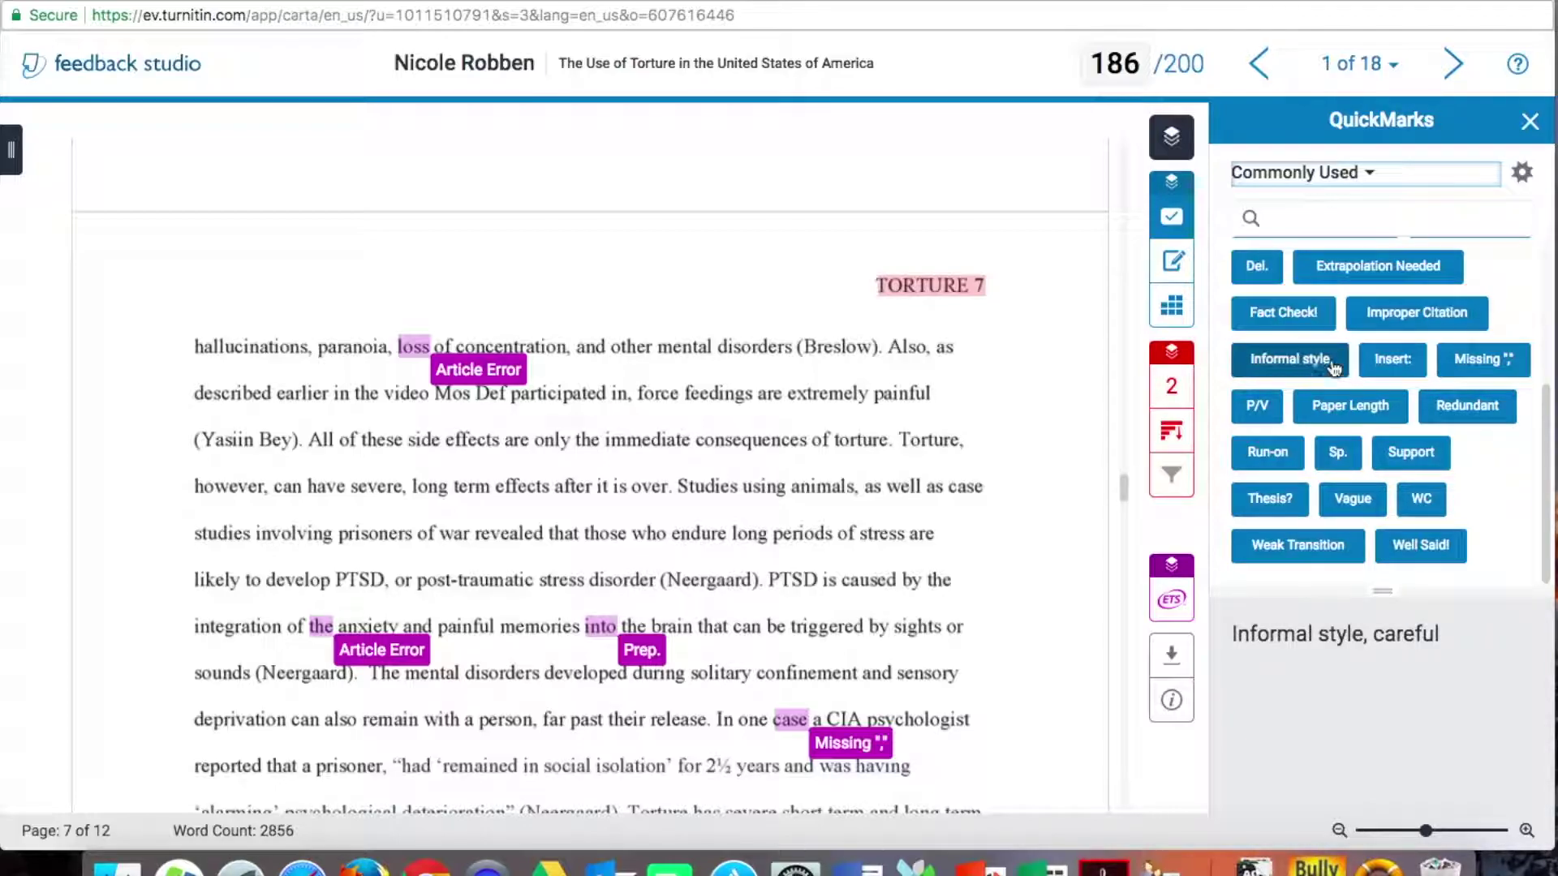
pyautogui.click(1414, 317)
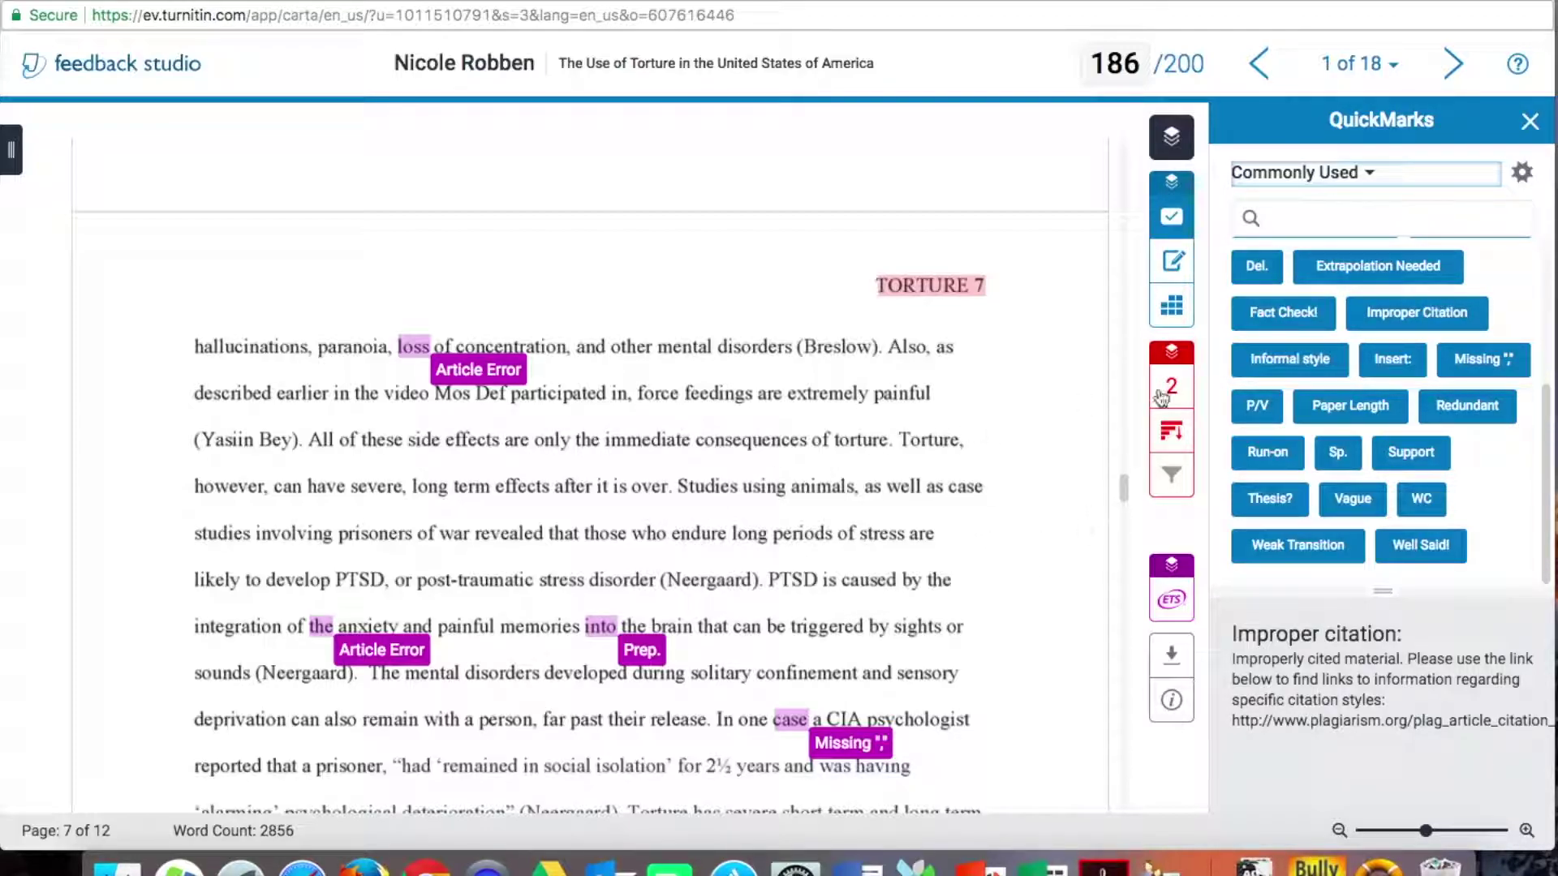
# View the text comment in the Feedback Summary and the AmGov Research Paper rubric scores down to Counterclaim
pyautogui.click(1175, 258)
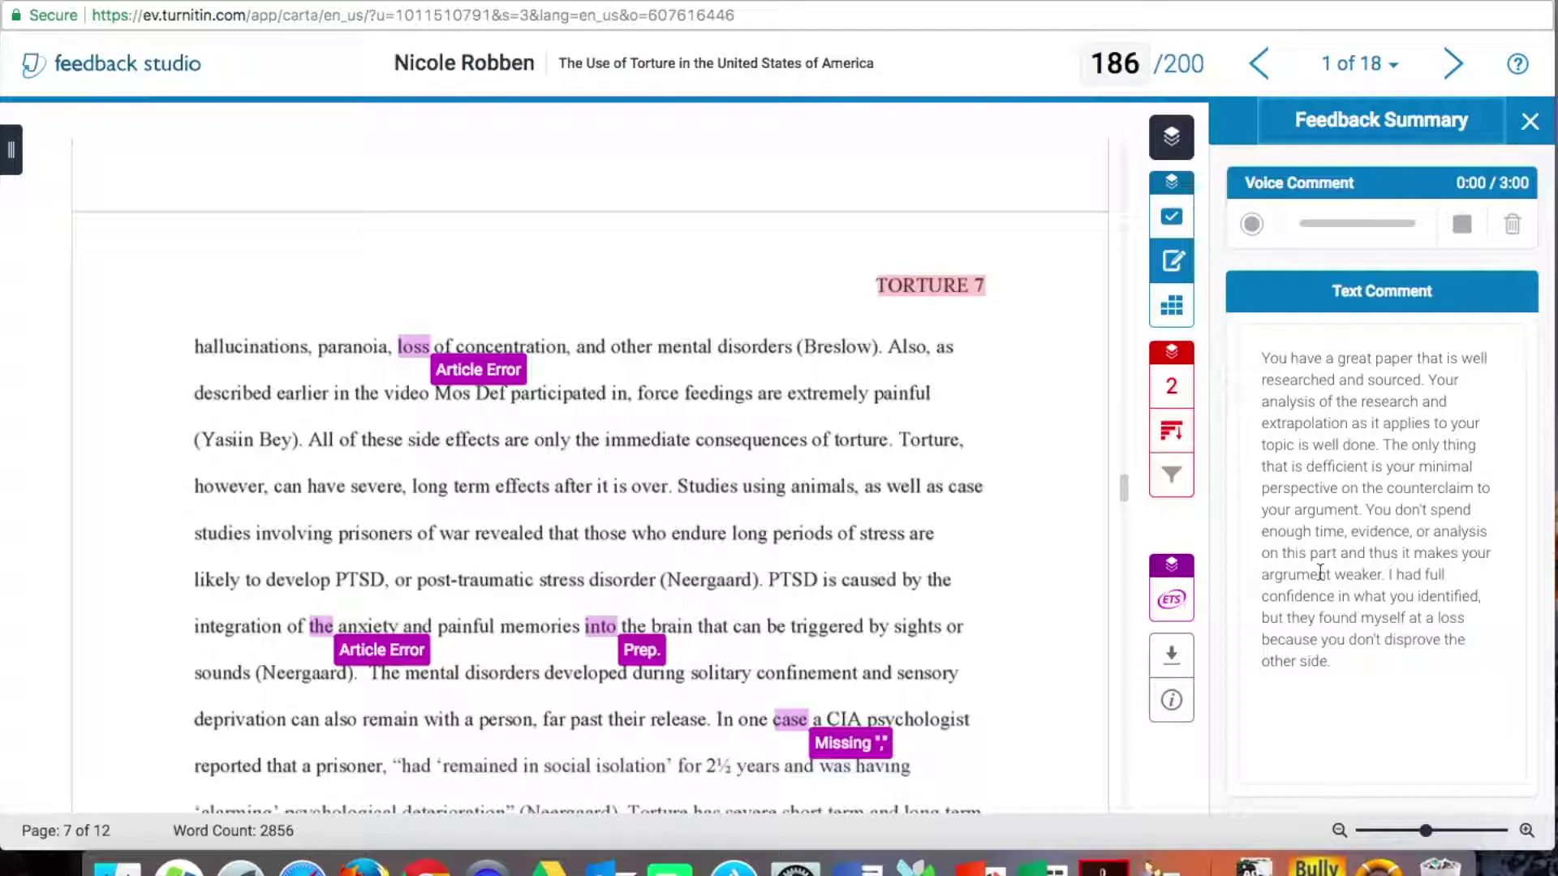
pyautogui.click(1175, 312)
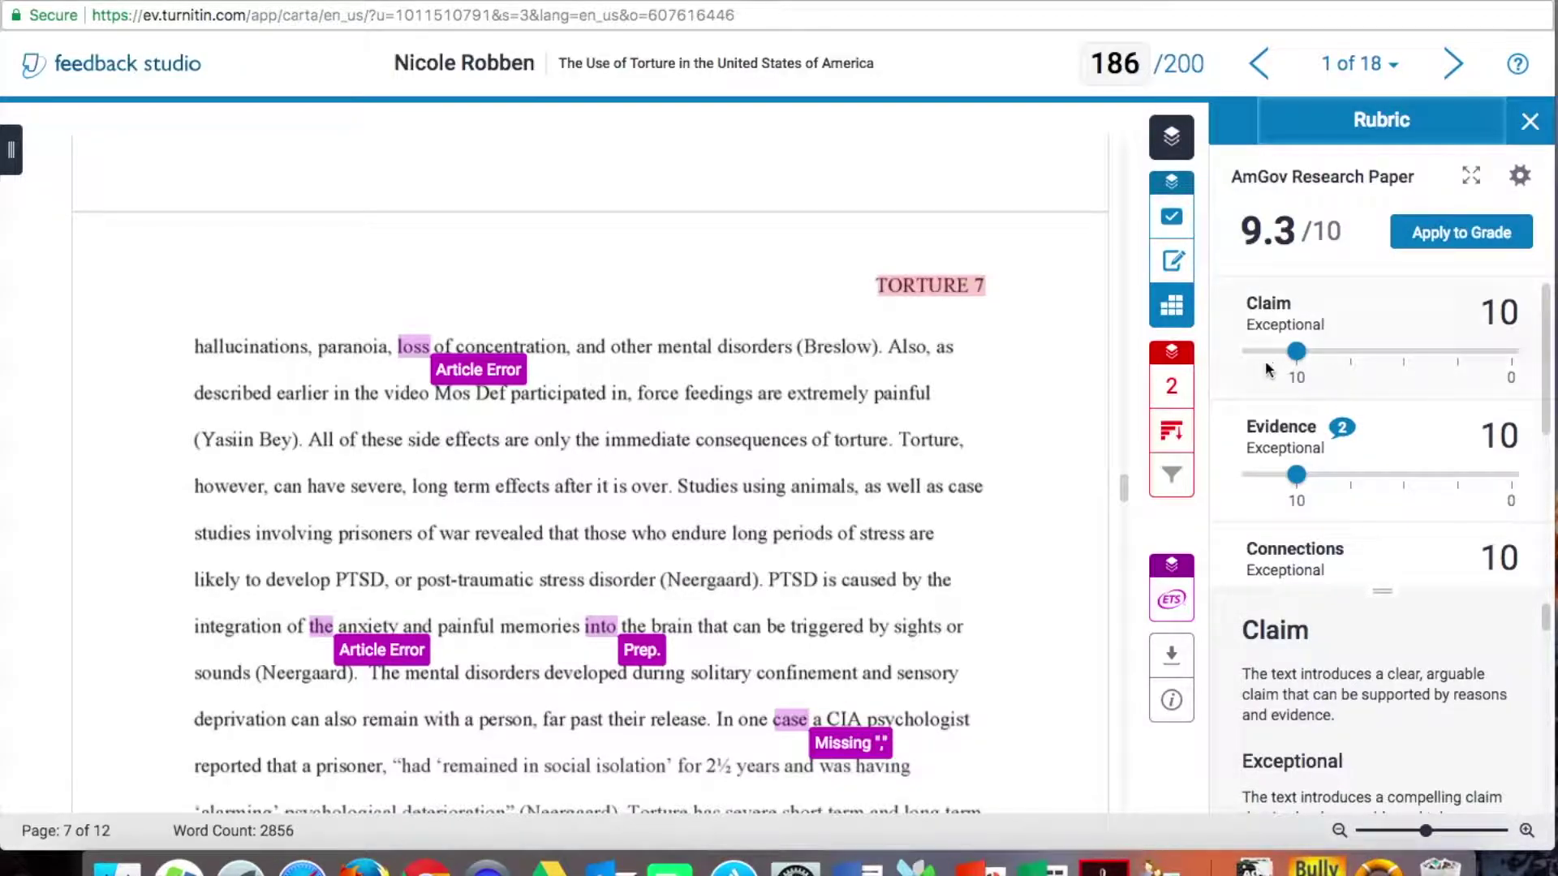
pyautogui.scroll(-1, 1441, 399)
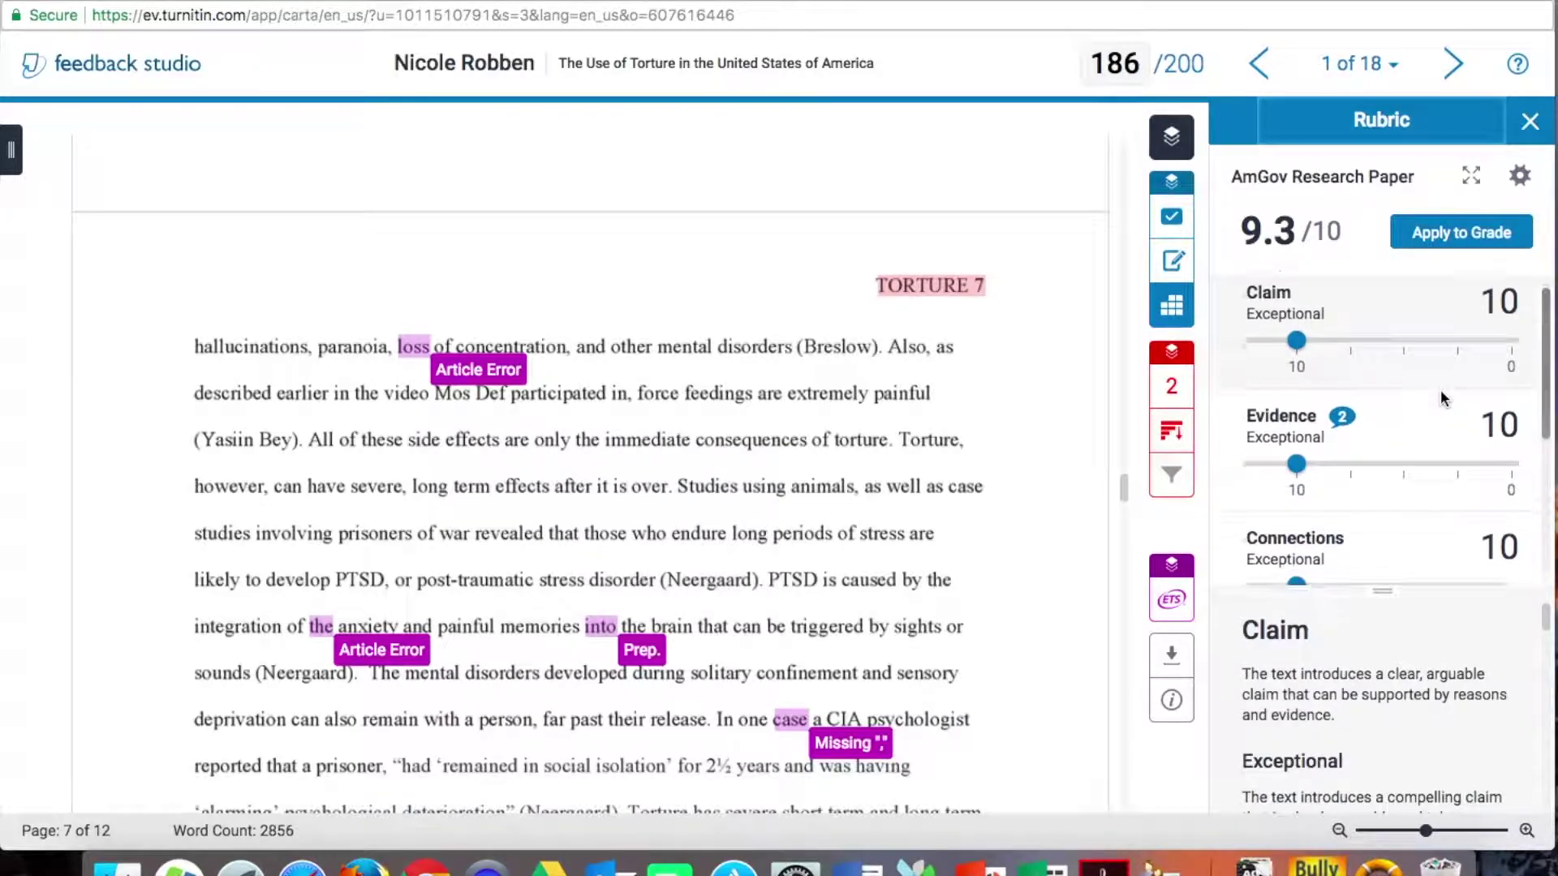
pyautogui.scroll(-4, 1441, 397)
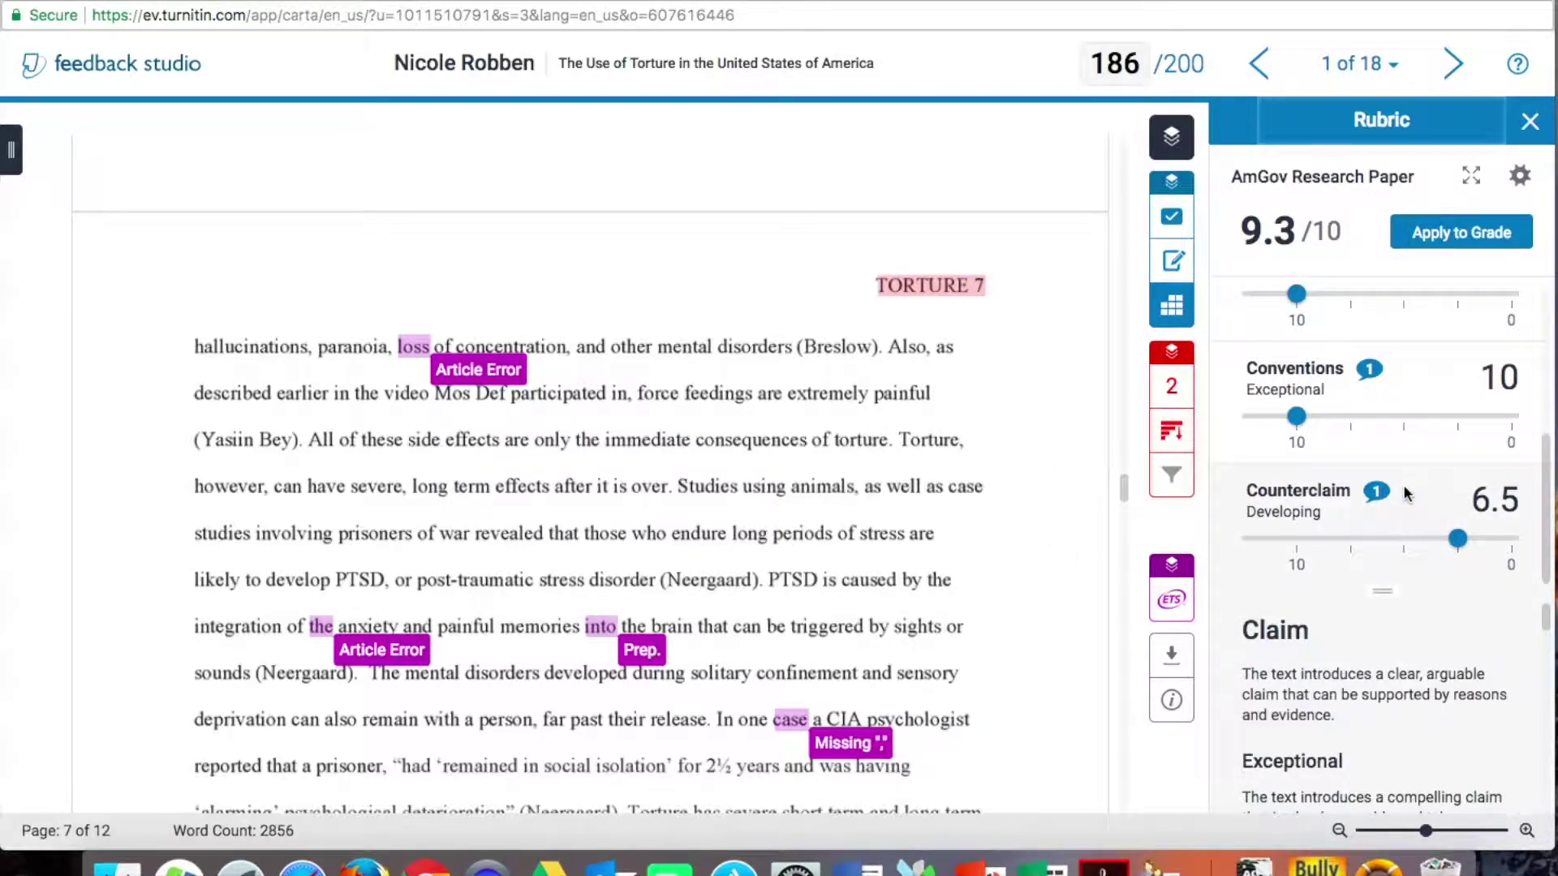
# Locate the comment attached to the rubric's Counterclaim criterion in the paper and read its full text
pyautogui.click(1376, 492)
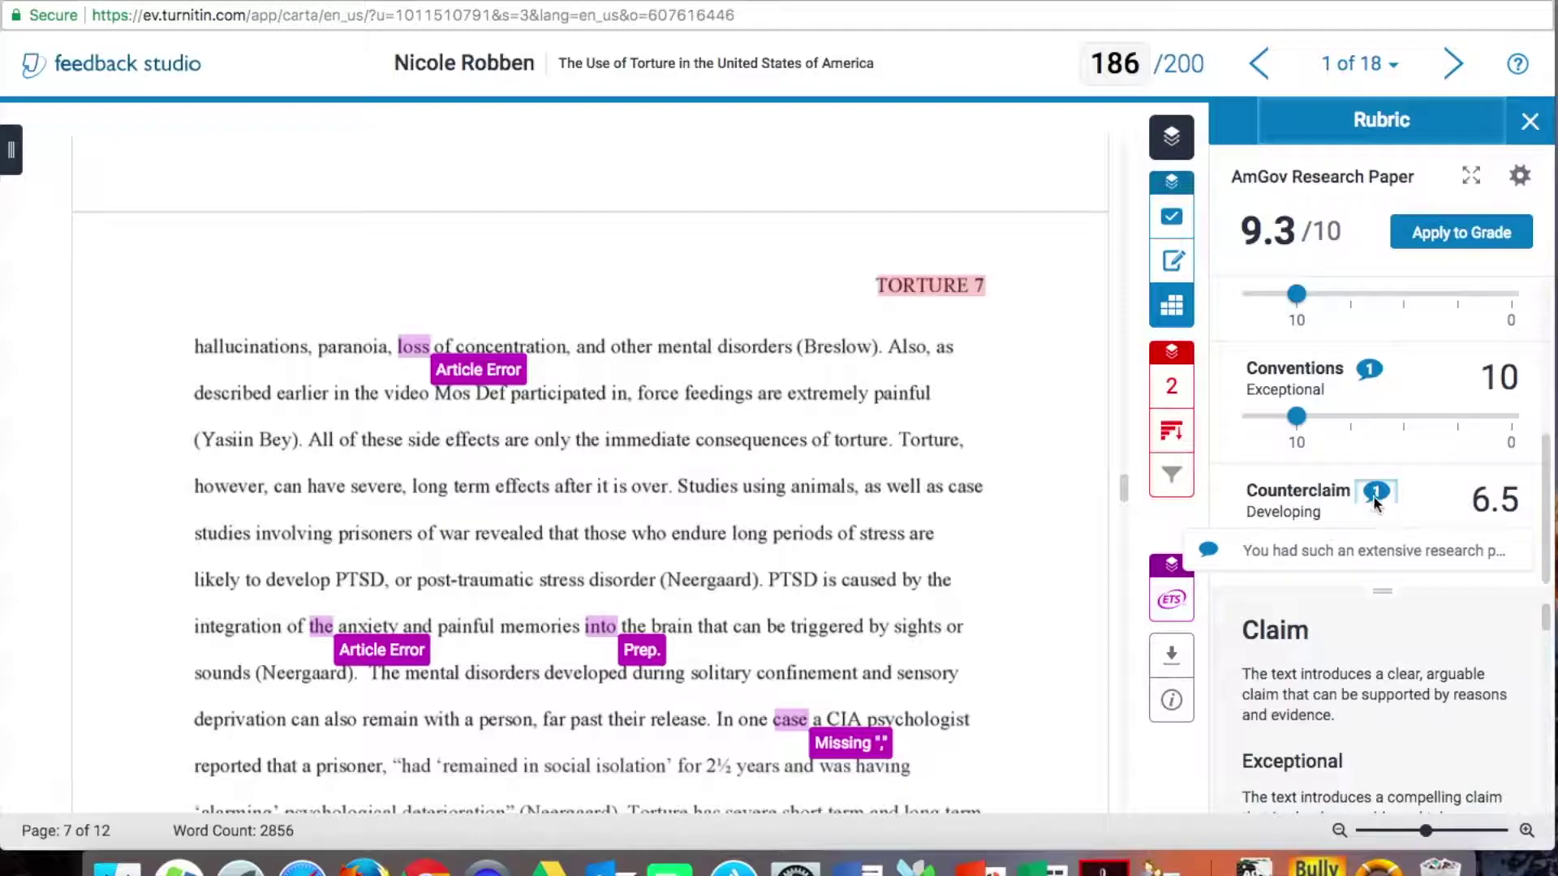
pyautogui.click(1352, 552)
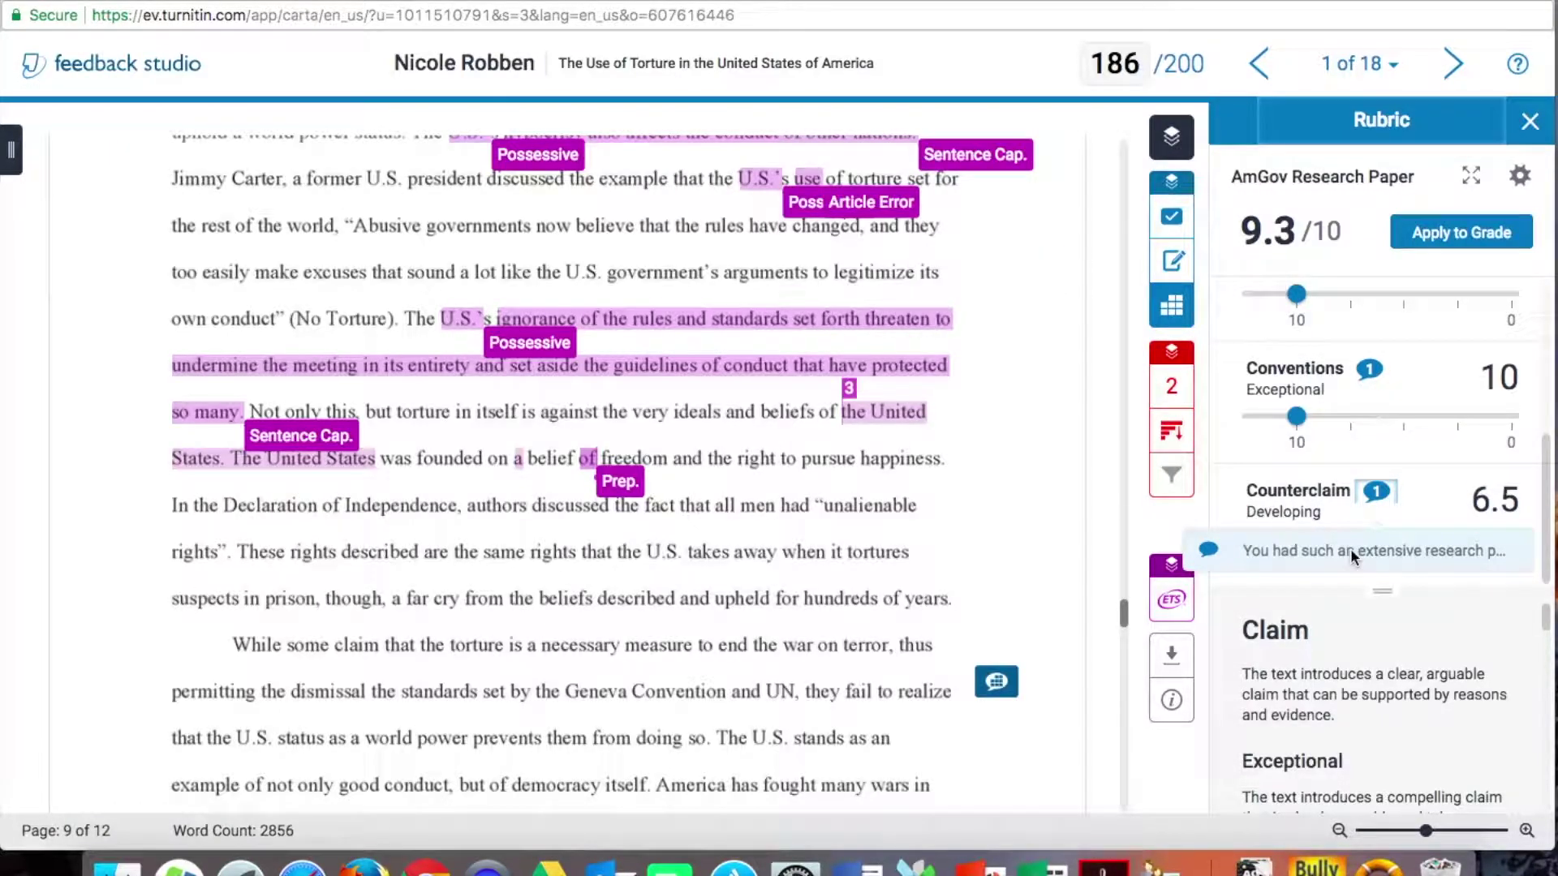
pyautogui.click(997, 684)
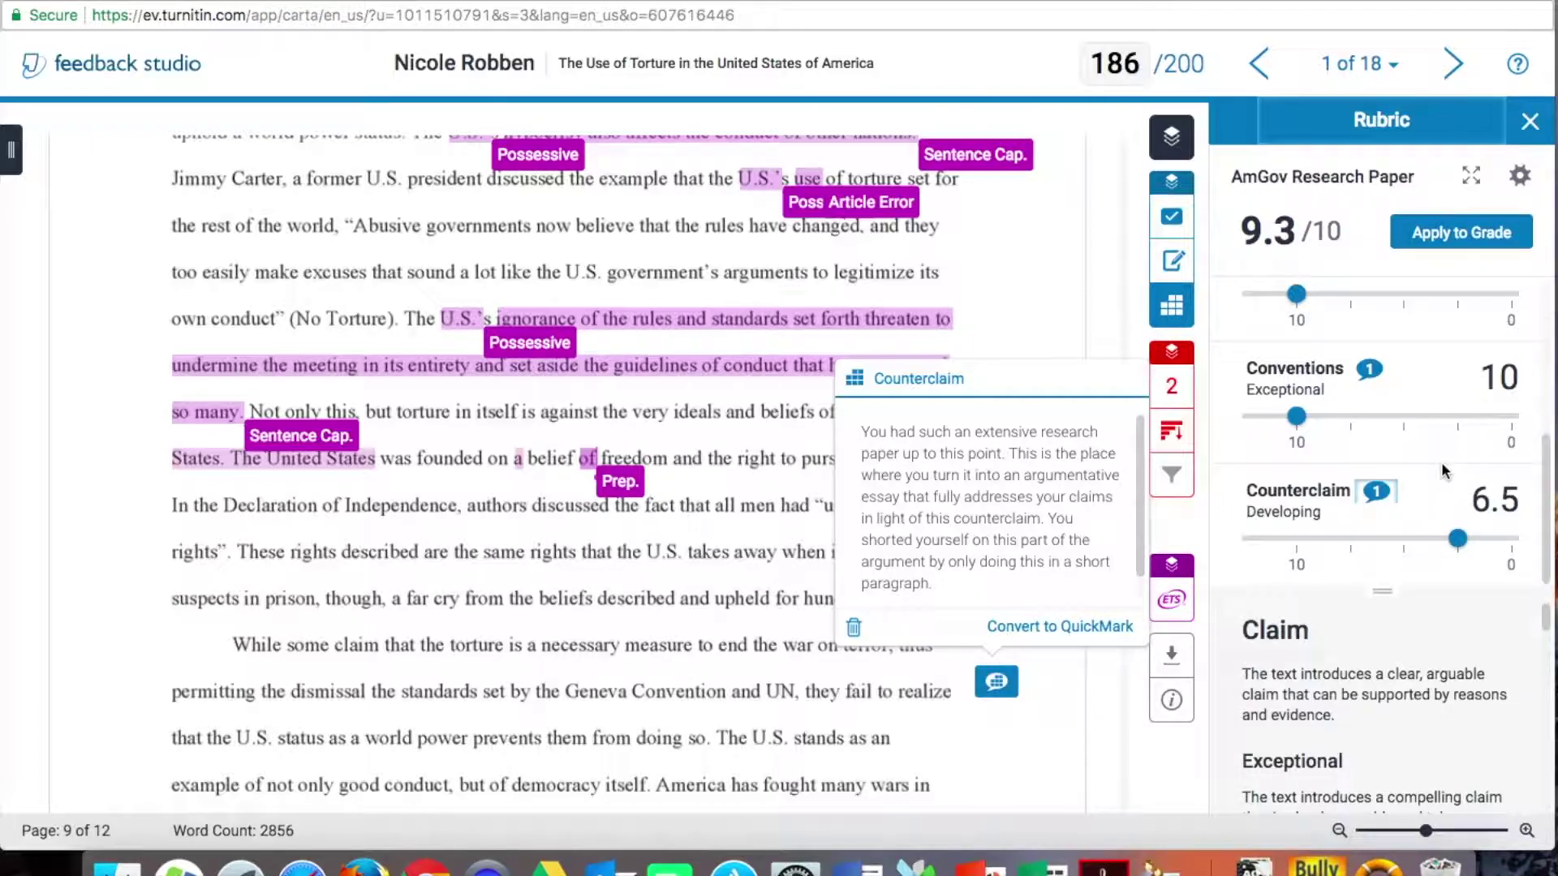
# Close the Counterclaim comment and review the rubric's criterion descriptions and its scores back up to Claim
pyautogui.click(1330, 667)
pyautogui.scroll(-5, 1329, 665)
pyautogui.scroll(-6, 1331, 667)
pyautogui.scroll(-6, 1330, 667)
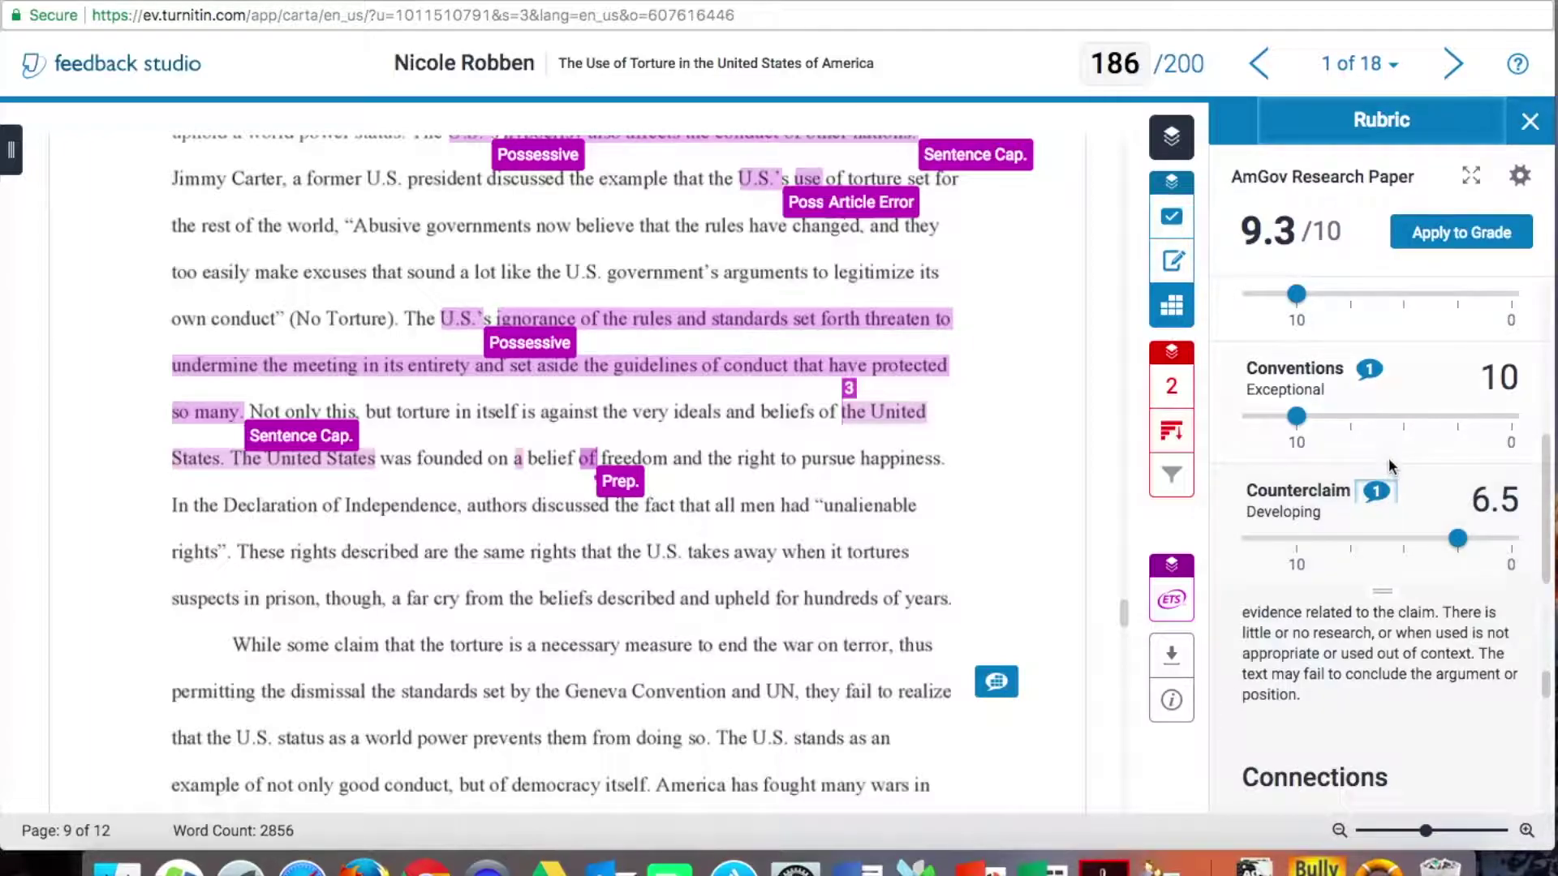
pyautogui.scroll(5, 1389, 458)
pyautogui.scroll(1, 1389, 458)
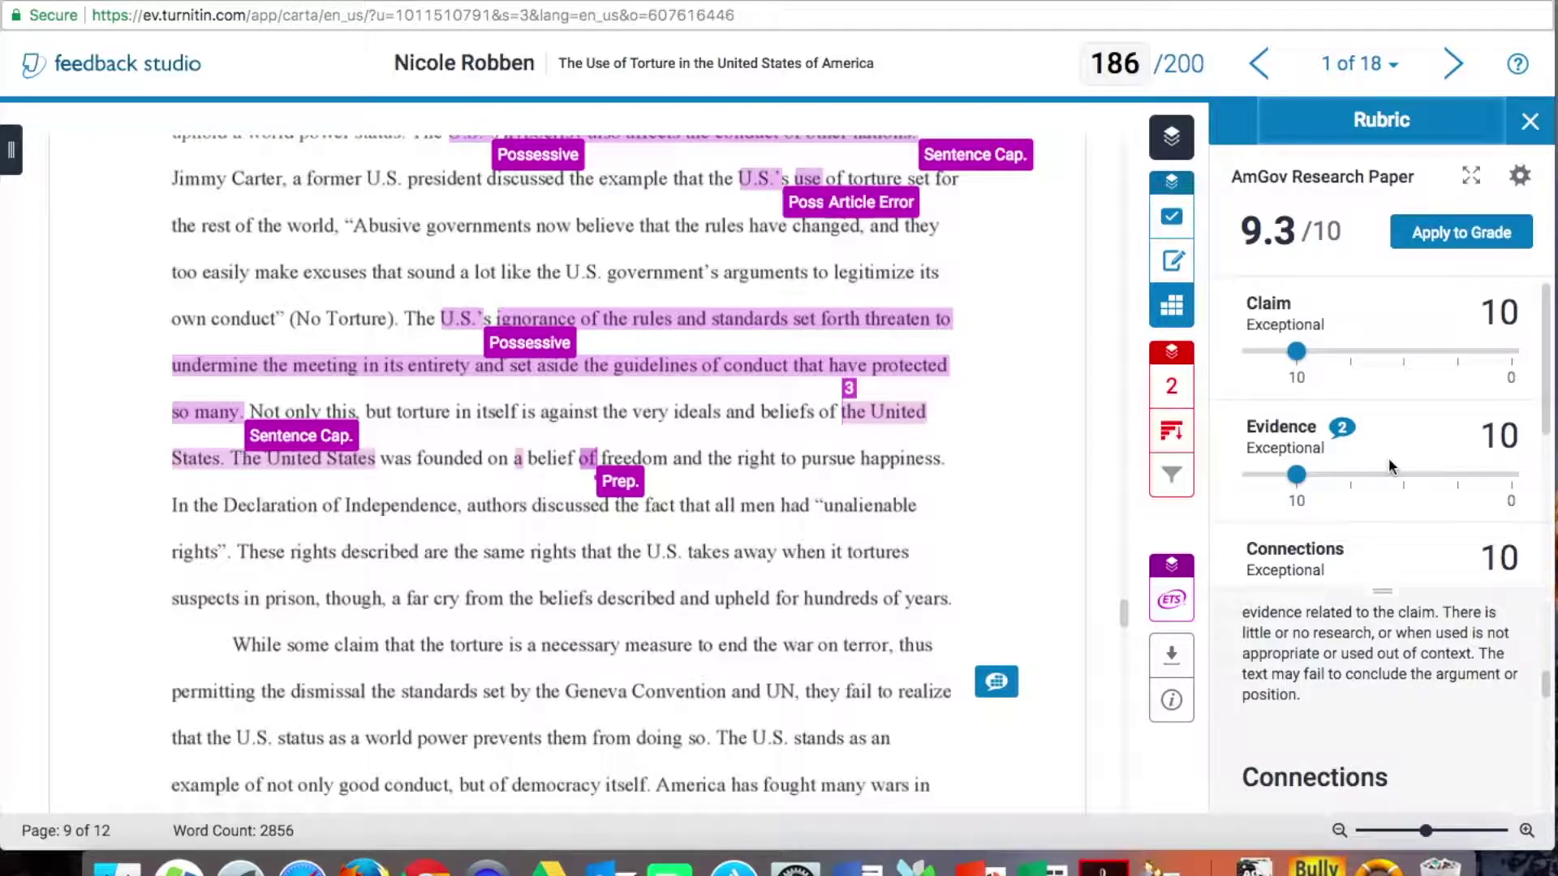
# Close the paper, open the assignment's GradeMark Report and review each student's QuickMarks counts
pyautogui.click(21, 3)
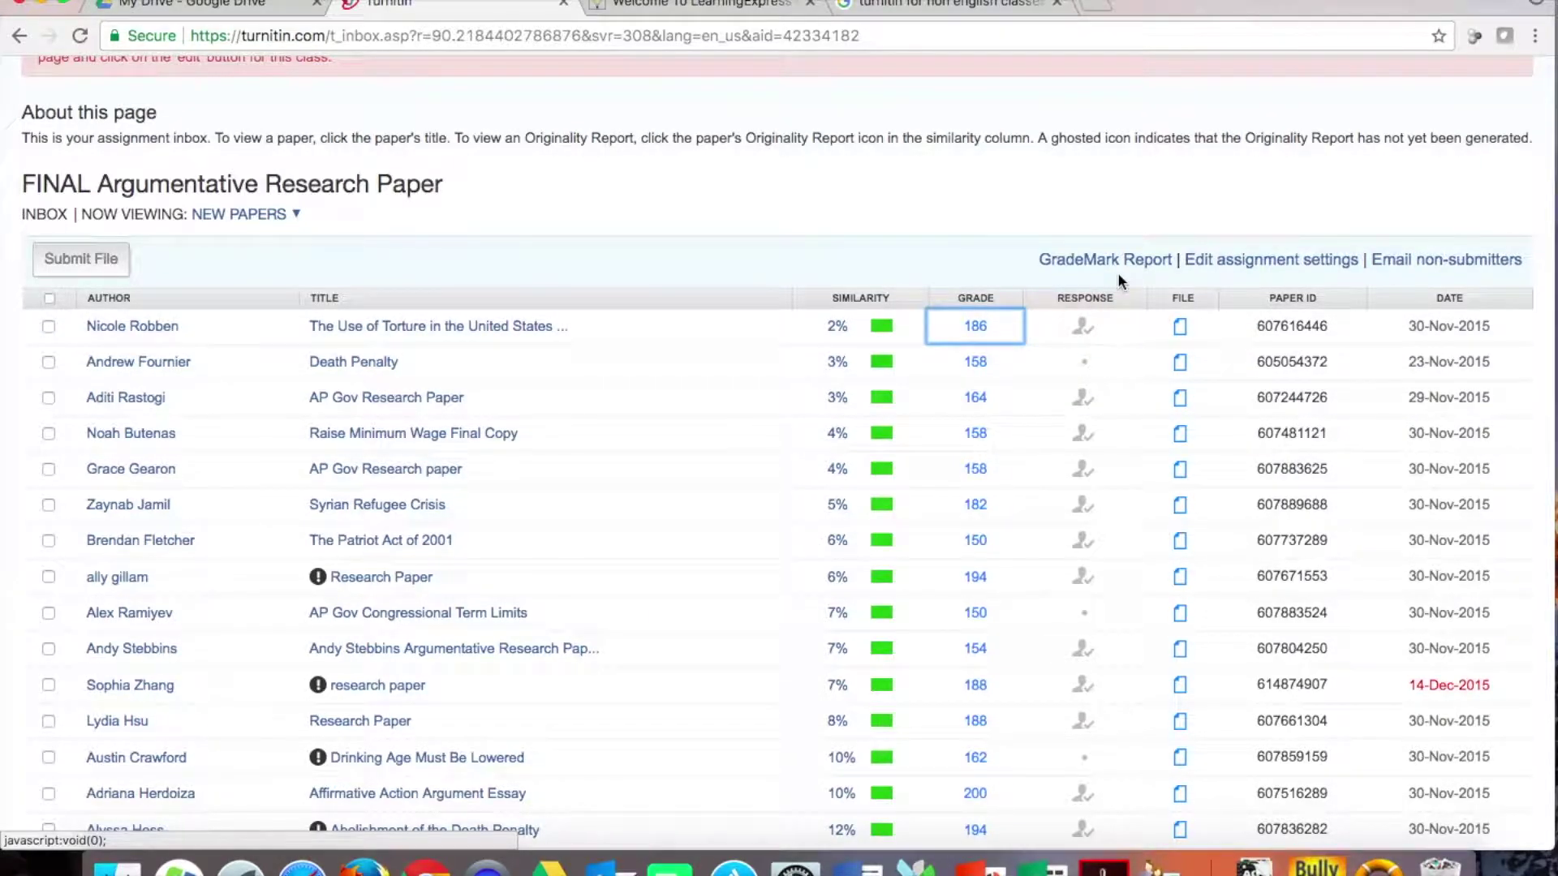
pyautogui.scroll(2, 1117, 275)
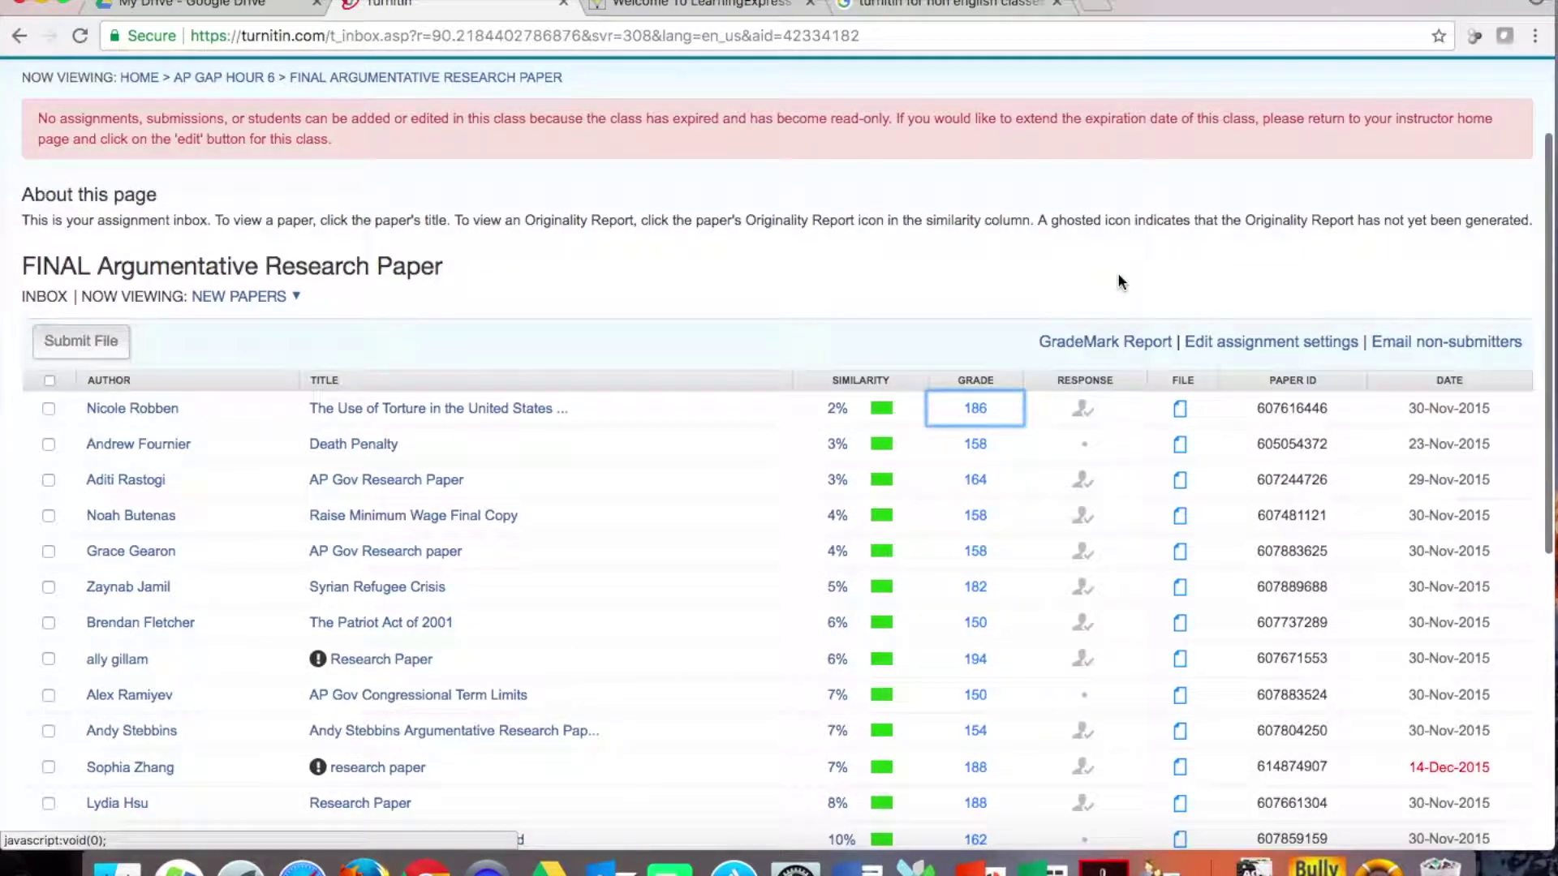
pyautogui.scroll(-4, 1119, 282)
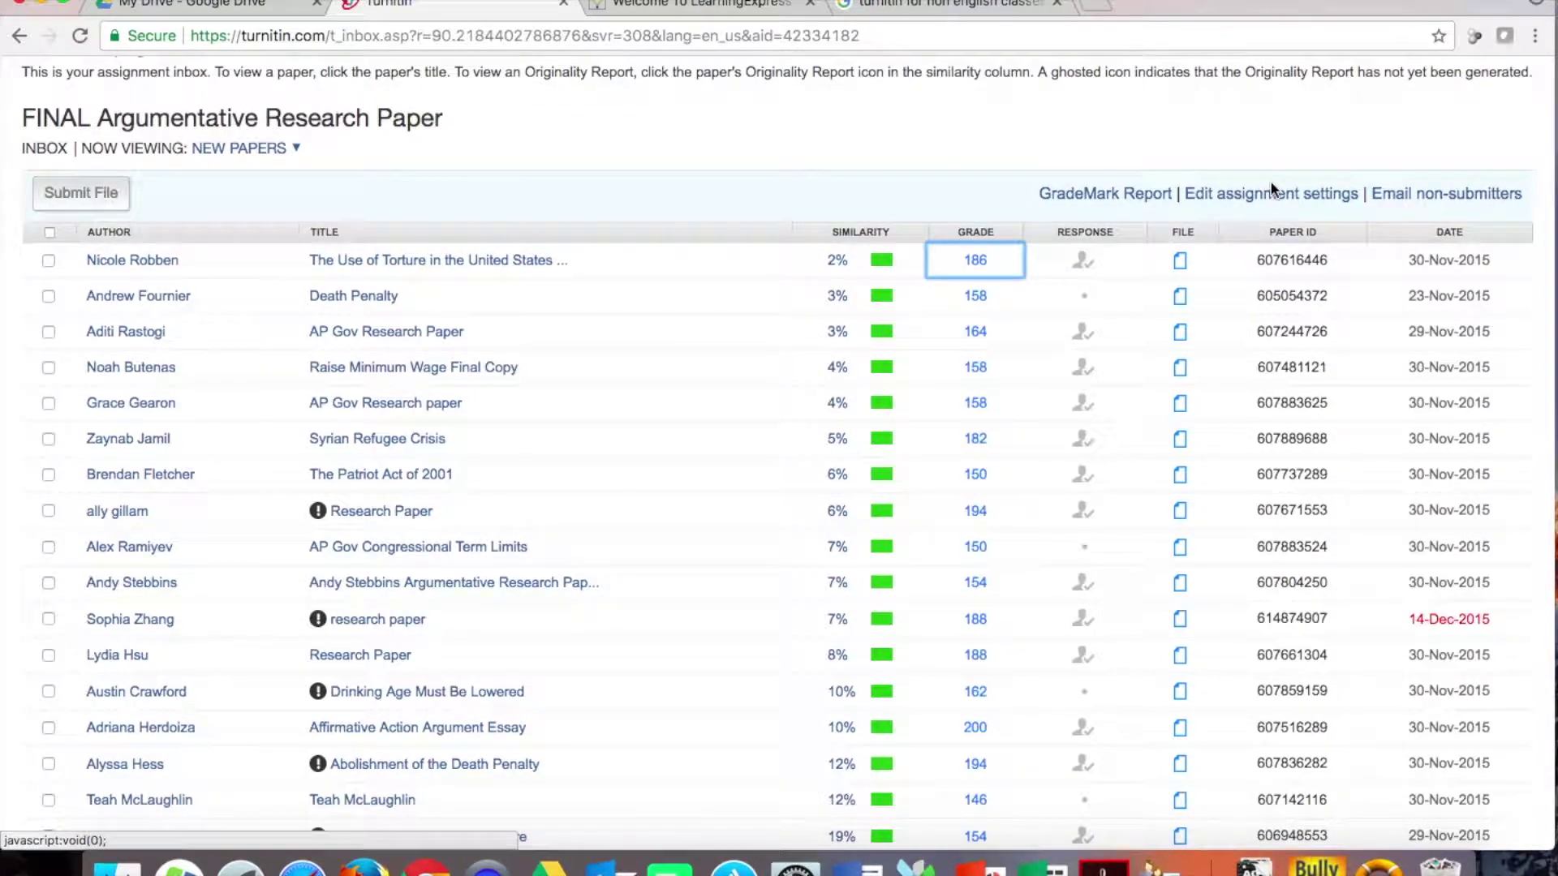
pyautogui.click(1132, 200)
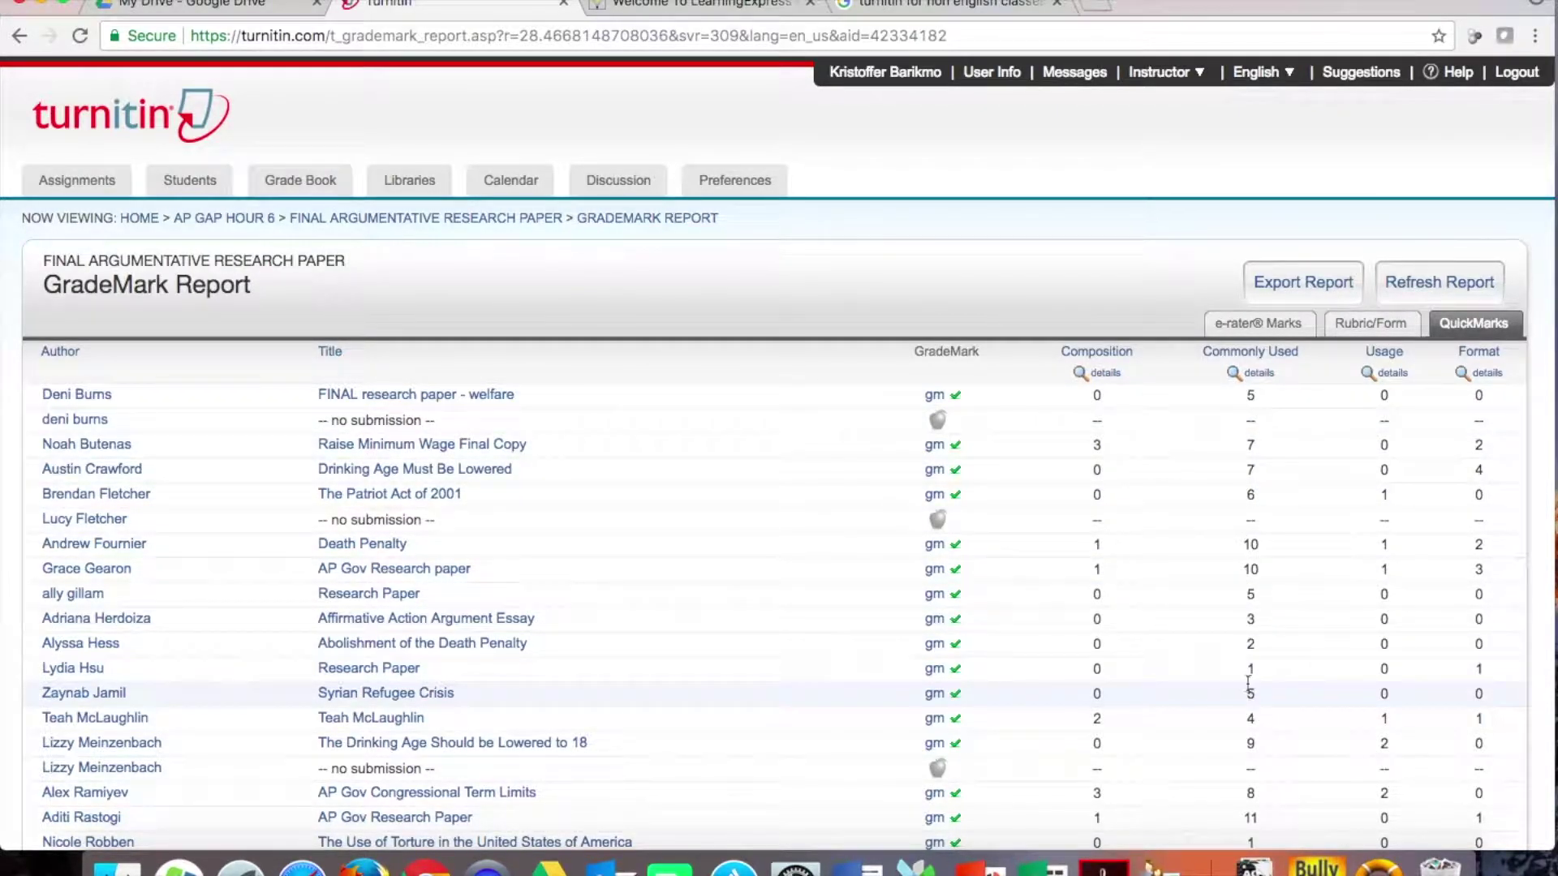
pyautogui.hscroll(1, 1483, 387)
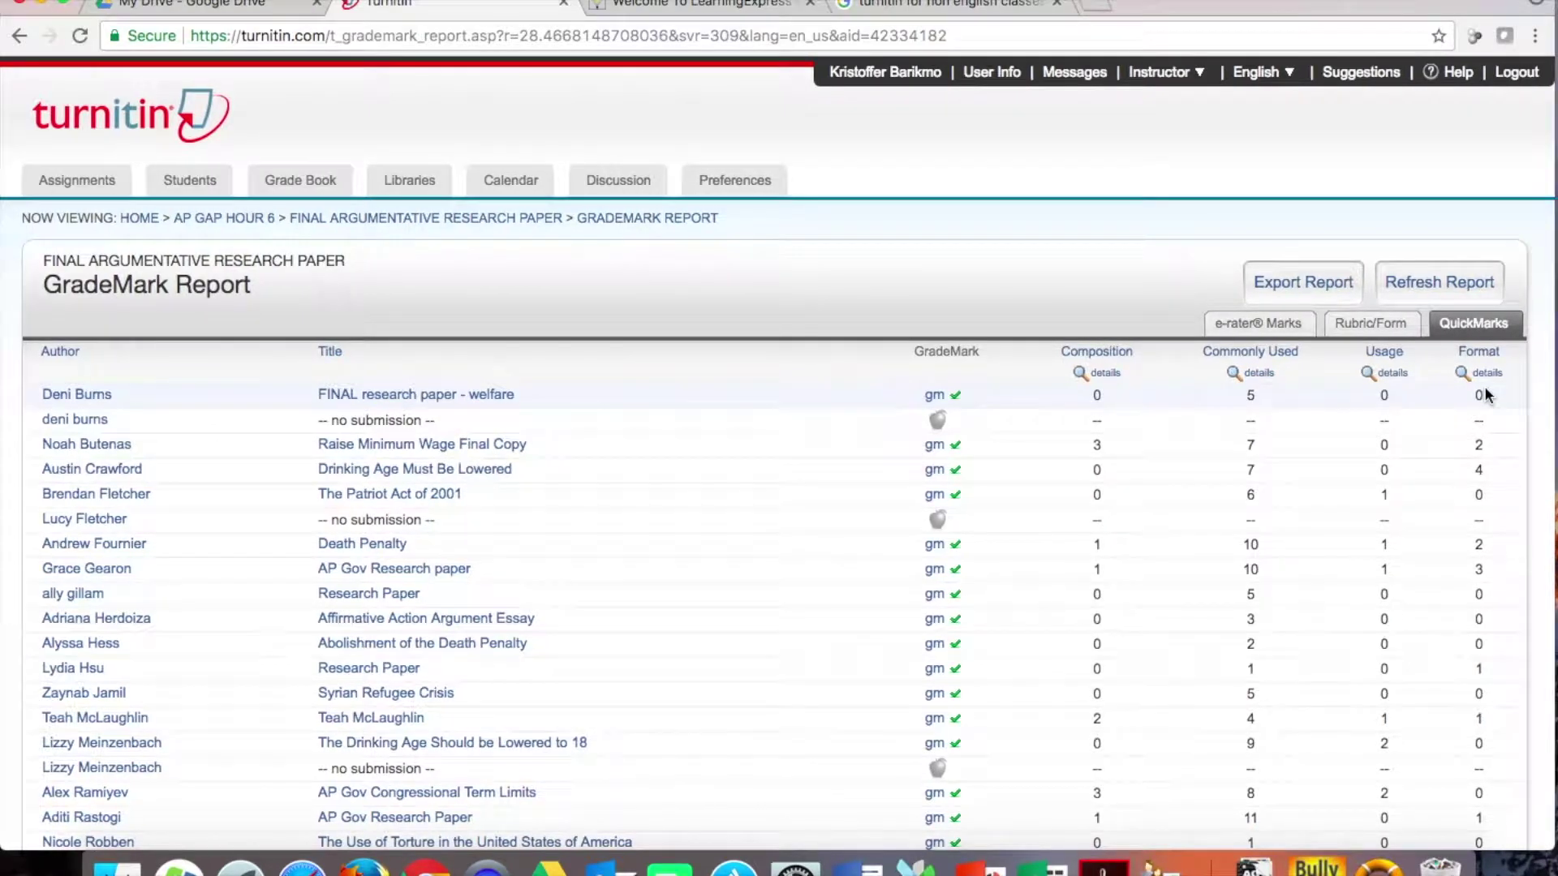
pyautogui.scroll(-3, 1176, 535)
pyautogui.scroll(4, 1176, 544)
# Export the GradeMark Report for the e-rater marks and open the downloaded spreadsheet in Excel
pyautogui.click(1271, 315)
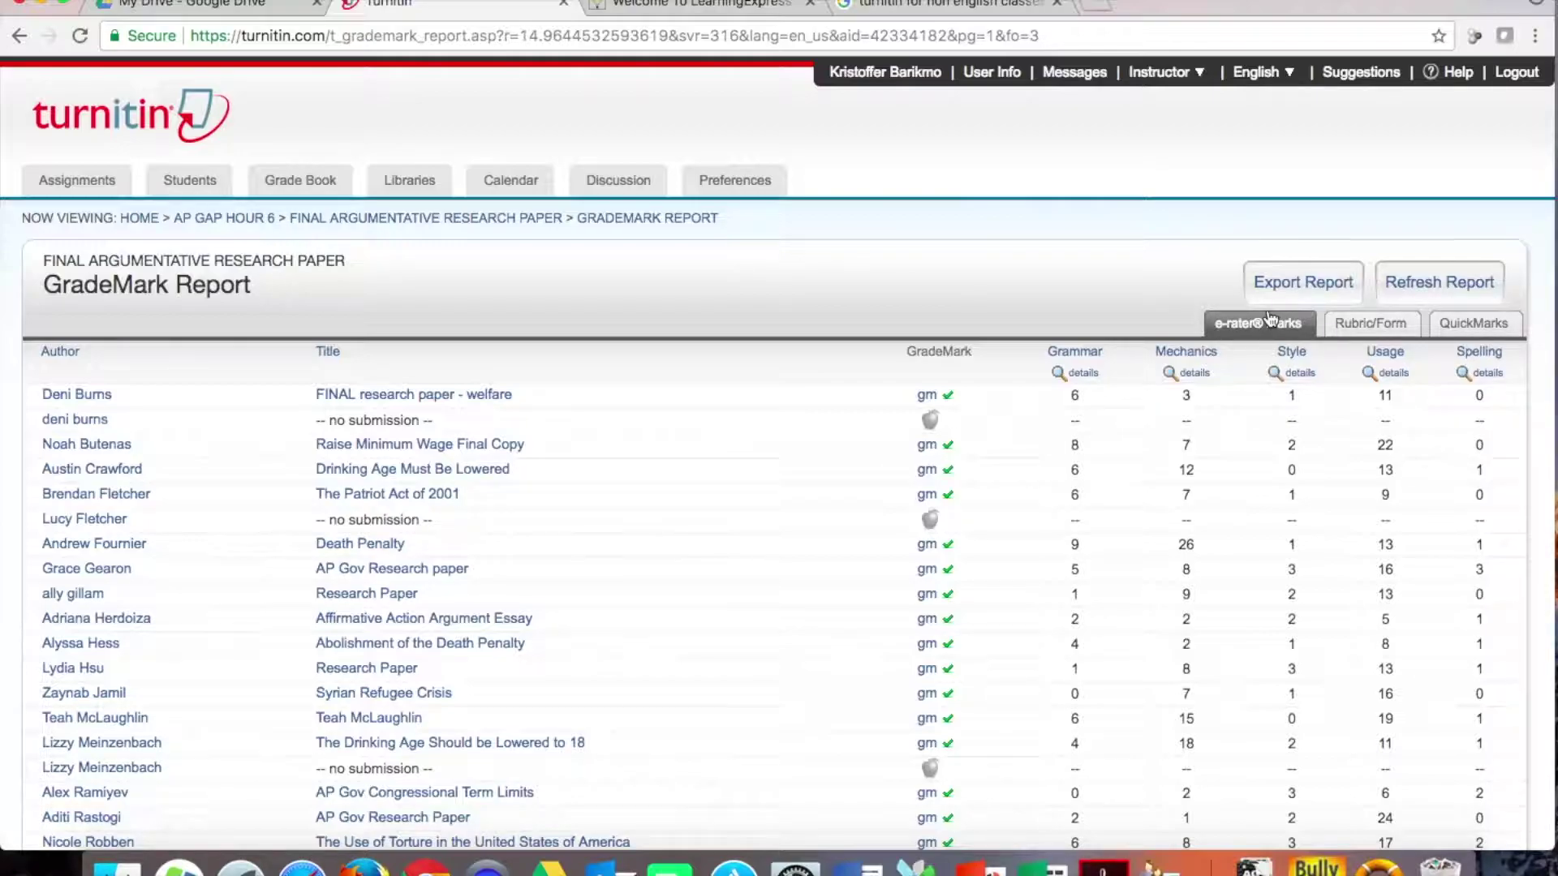
pyautogui.click(1302, 284)
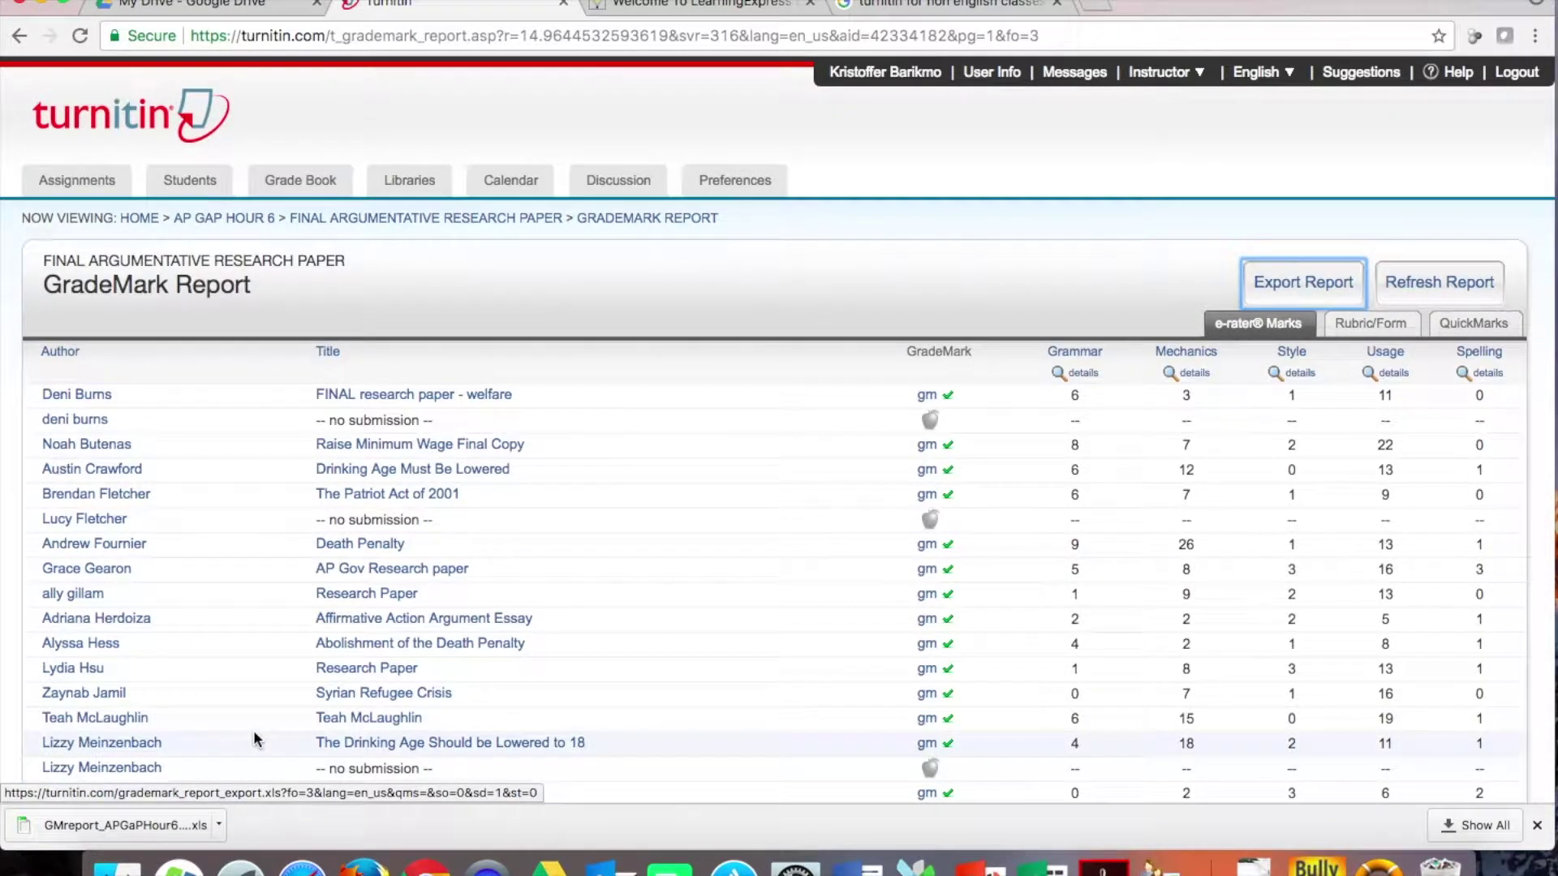
pyautogui.click(135, 826)
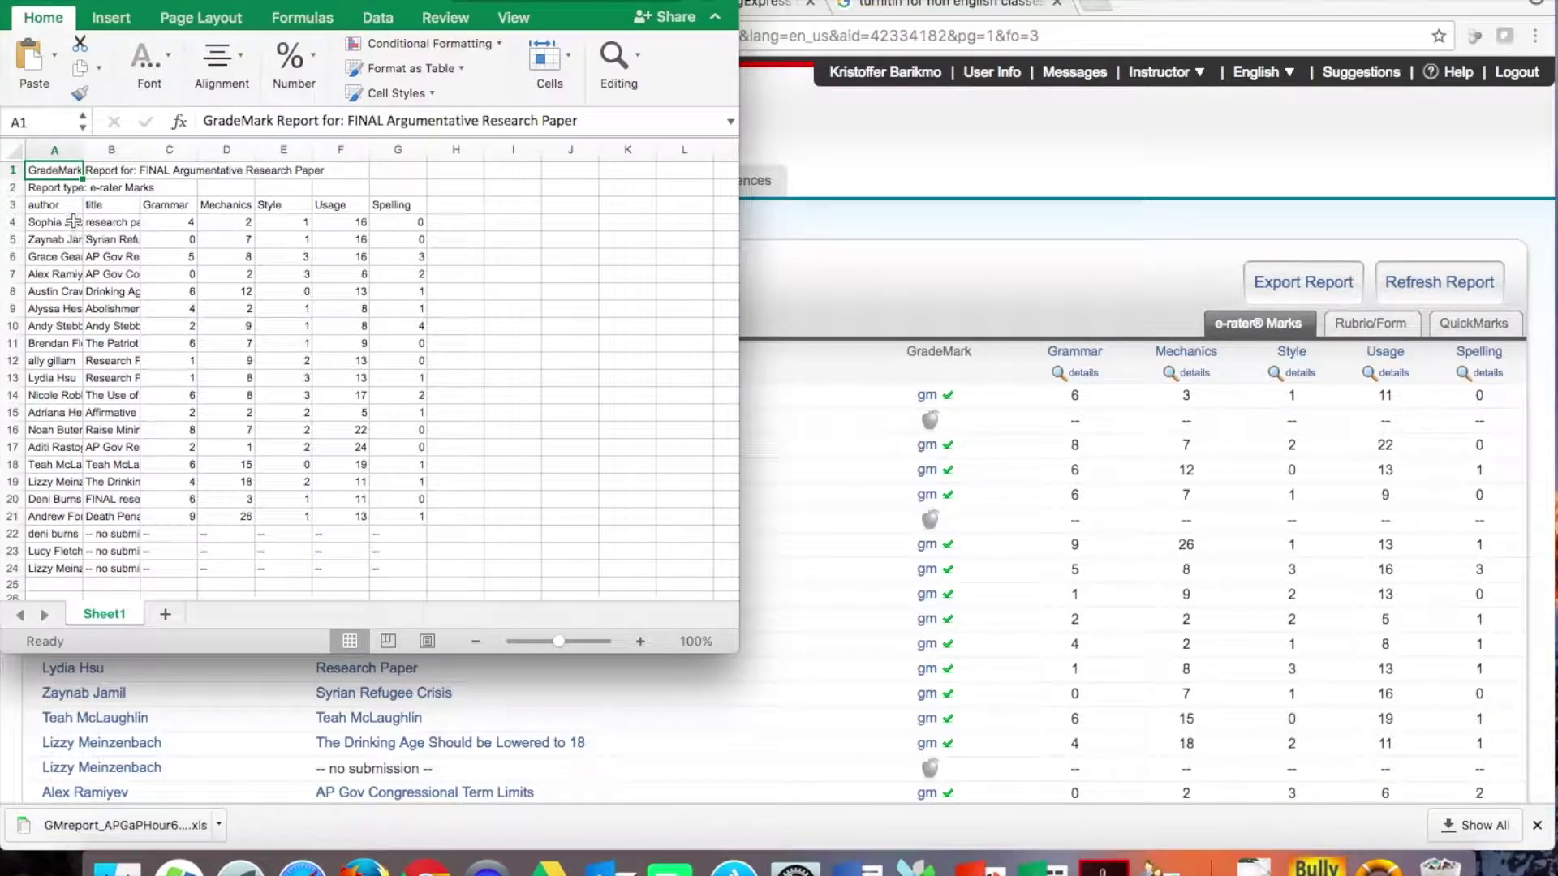
# Clear the author and title entries in A4:B24 and the no-submission placeholders in C22:G24
pyautogui.click(61, 221)
pyautogui.moveTo(61, 220); pyautogui.dragTo(113, 568)
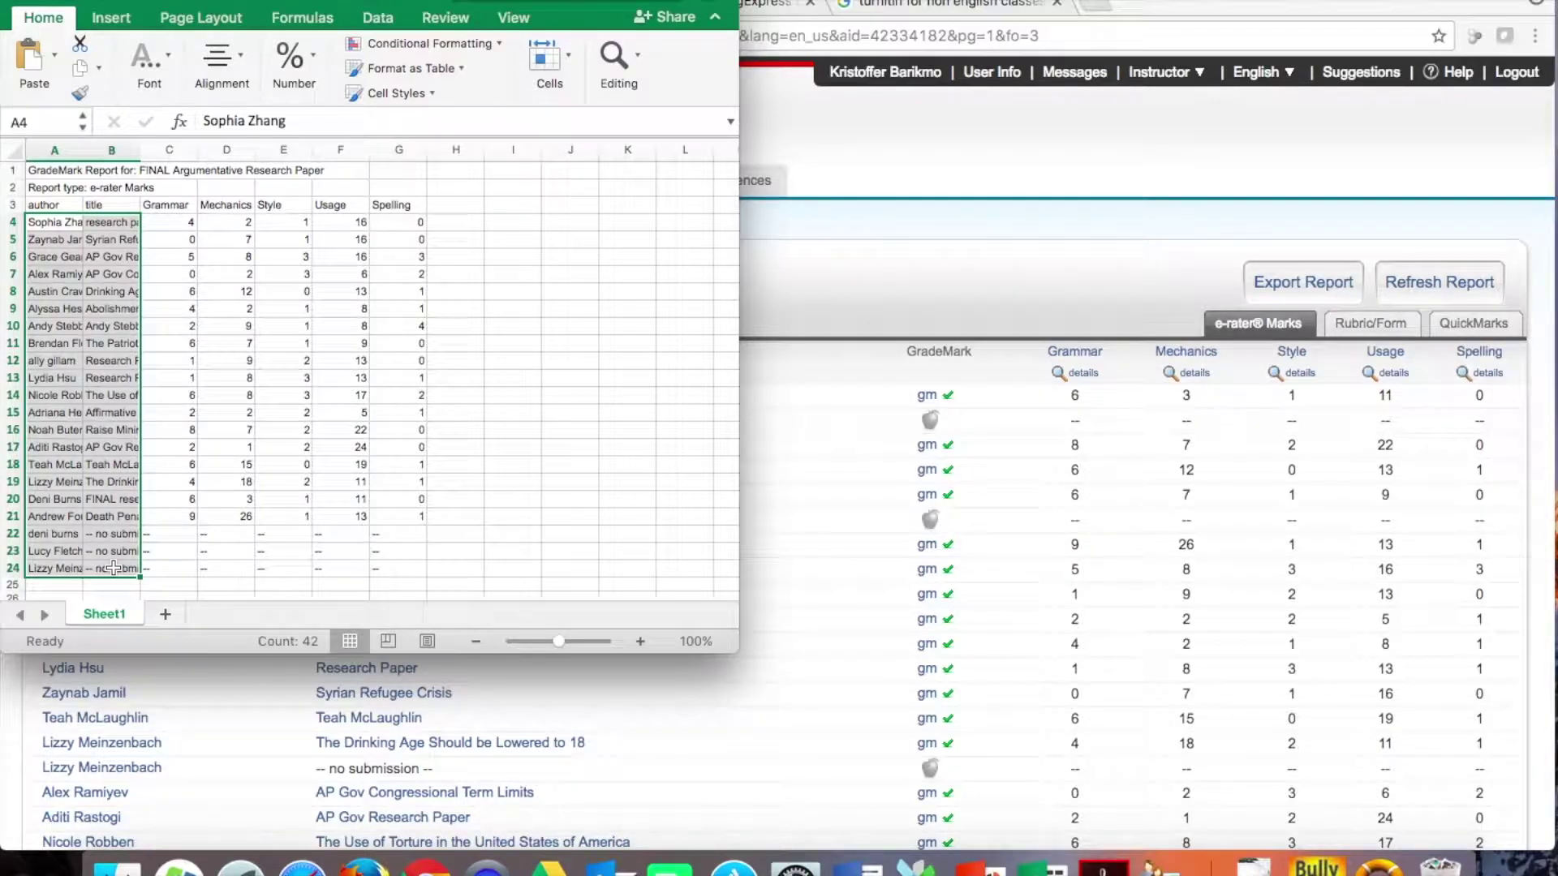
pyautogui.press('Delete')
pyautogui.moveTo(150, 534); pyautogui.dragTo(426, 568)
pyautogui.press('Delete')
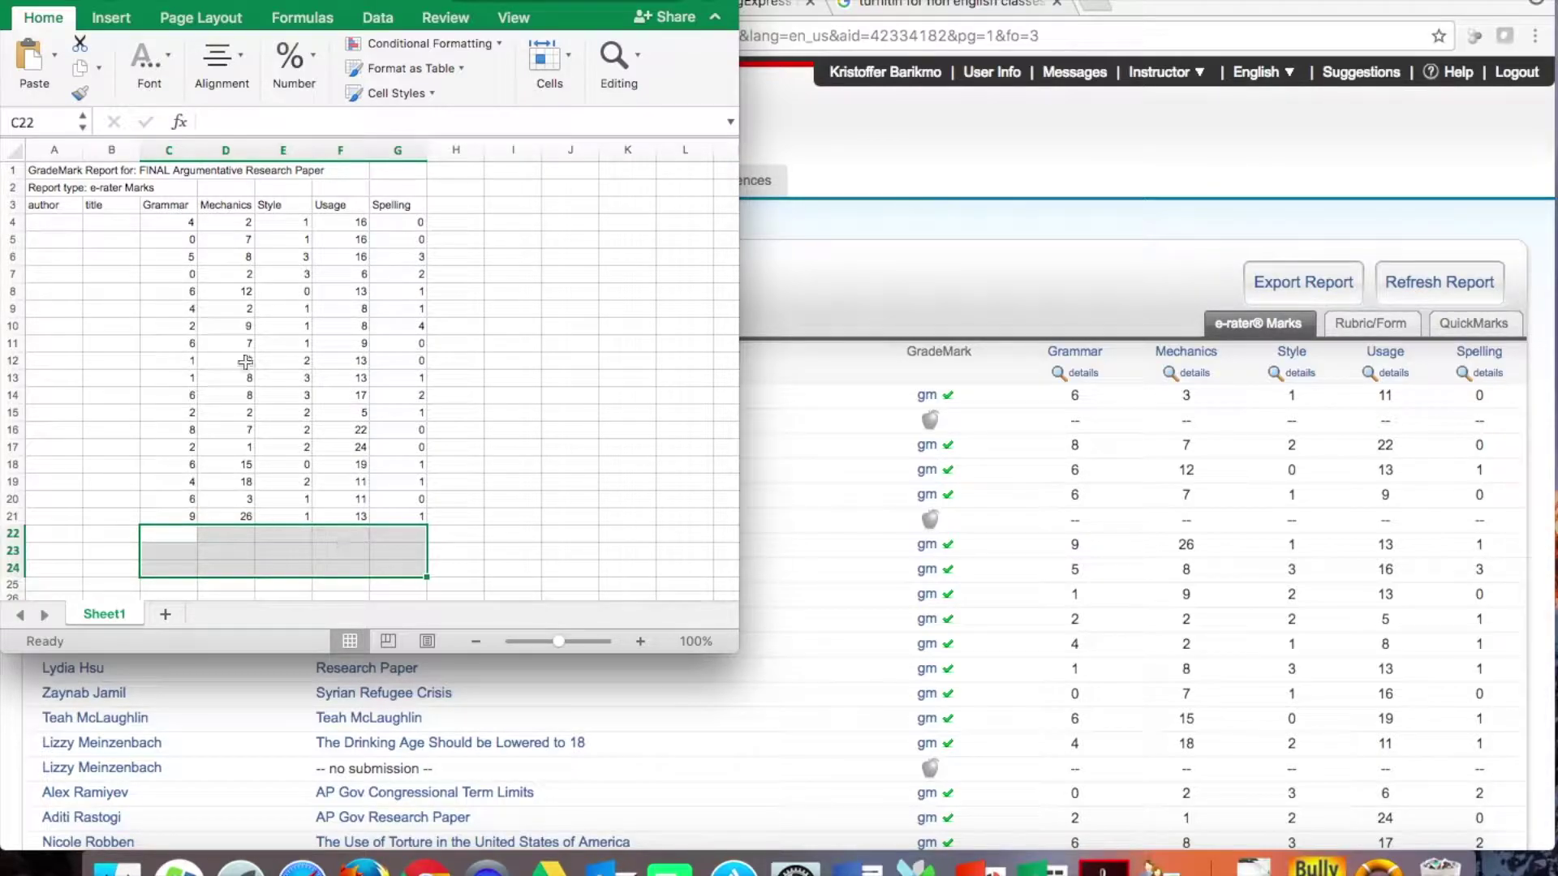
# Sum the Grammar and Mechanics columns and enter the totals 72 in C23 and 146 in D23
pyautogui.moveTo(178, 224); pyautogui.dragTo(189, 523)
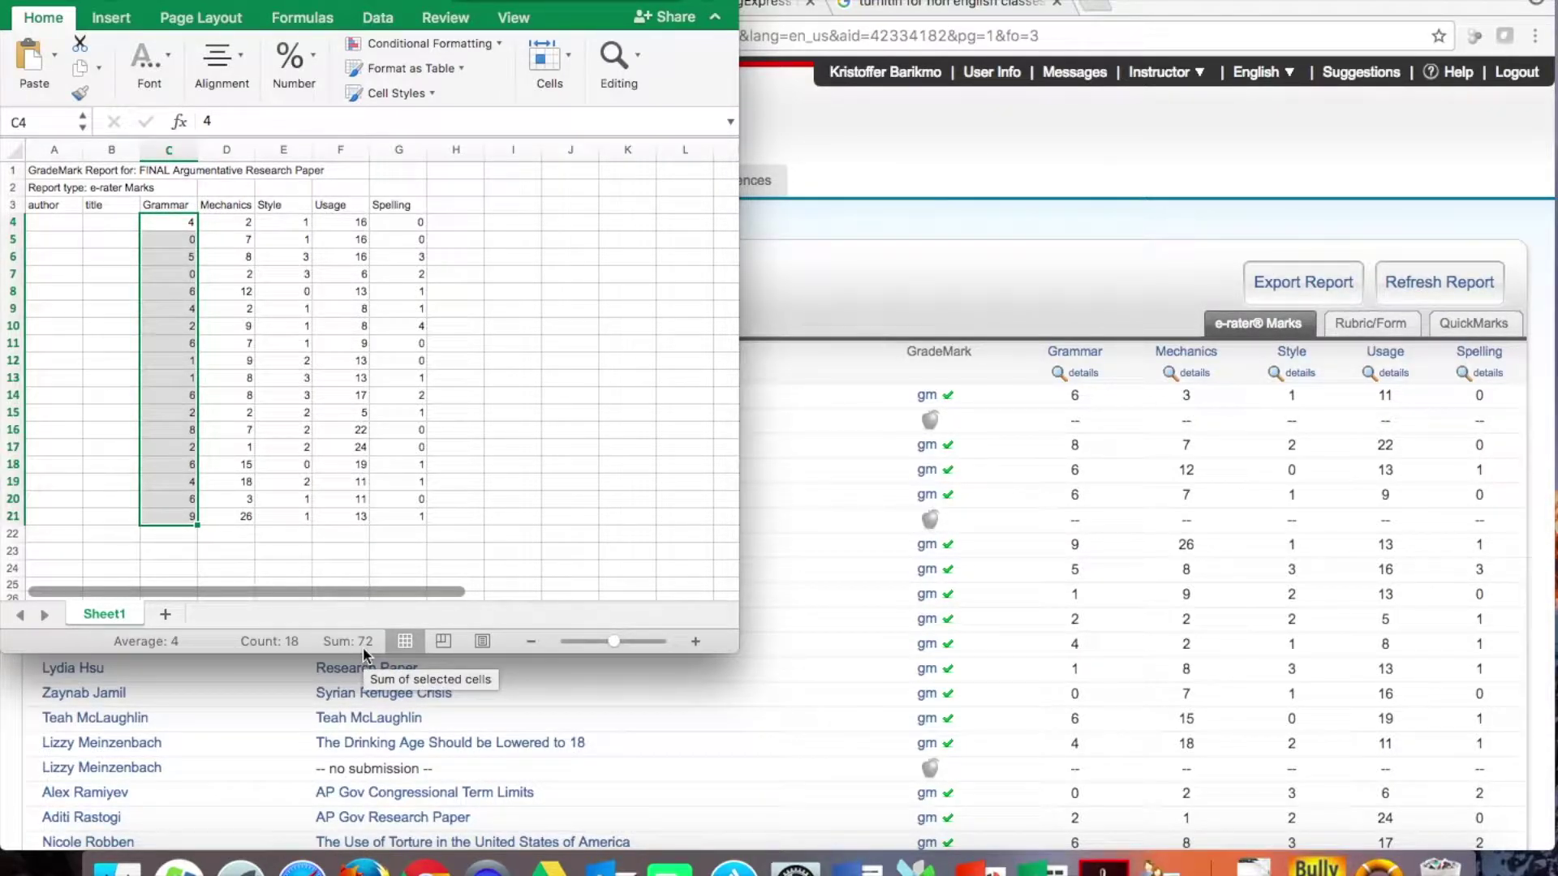
pyautogui.click(193, 544)
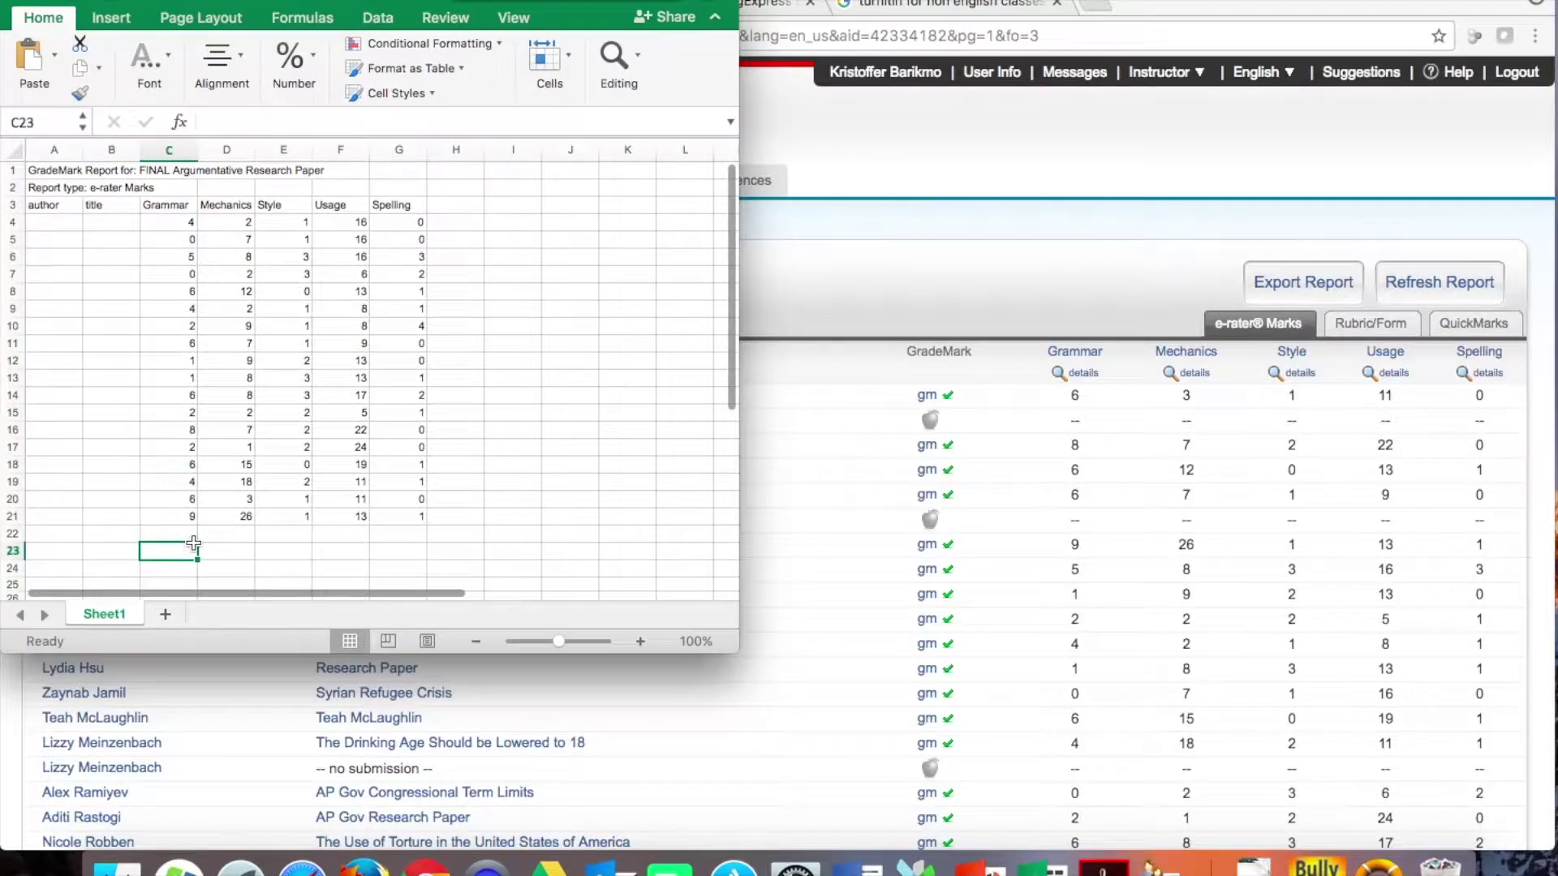
pyautogui.write('72')
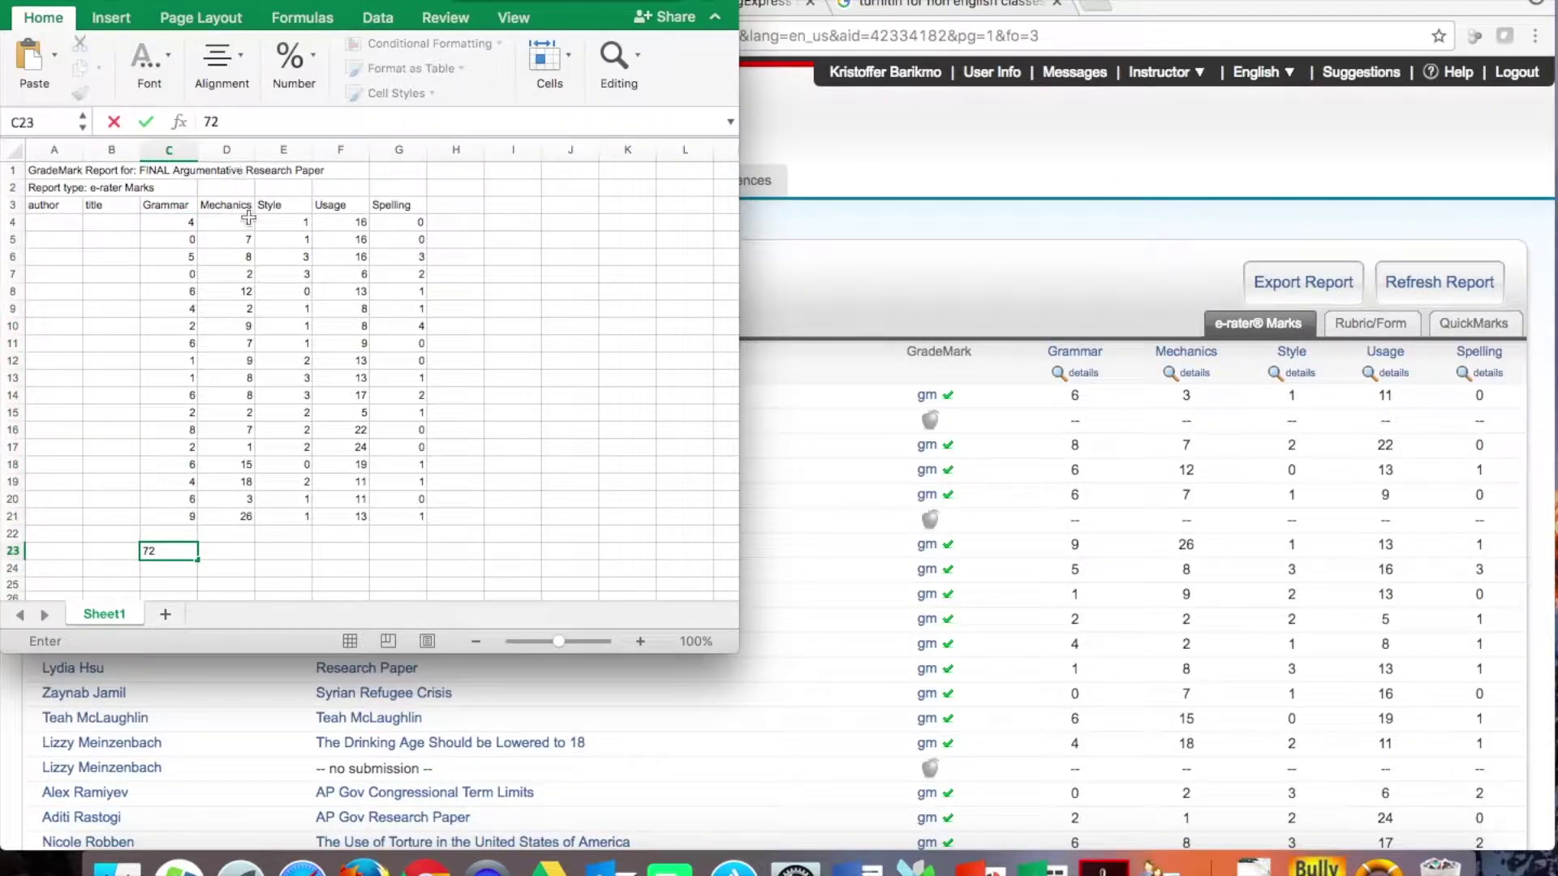
pyautogui.moveTo(244, 221); pyautogui.dragTo(249, 514)
pyautogui.click(240, 552)
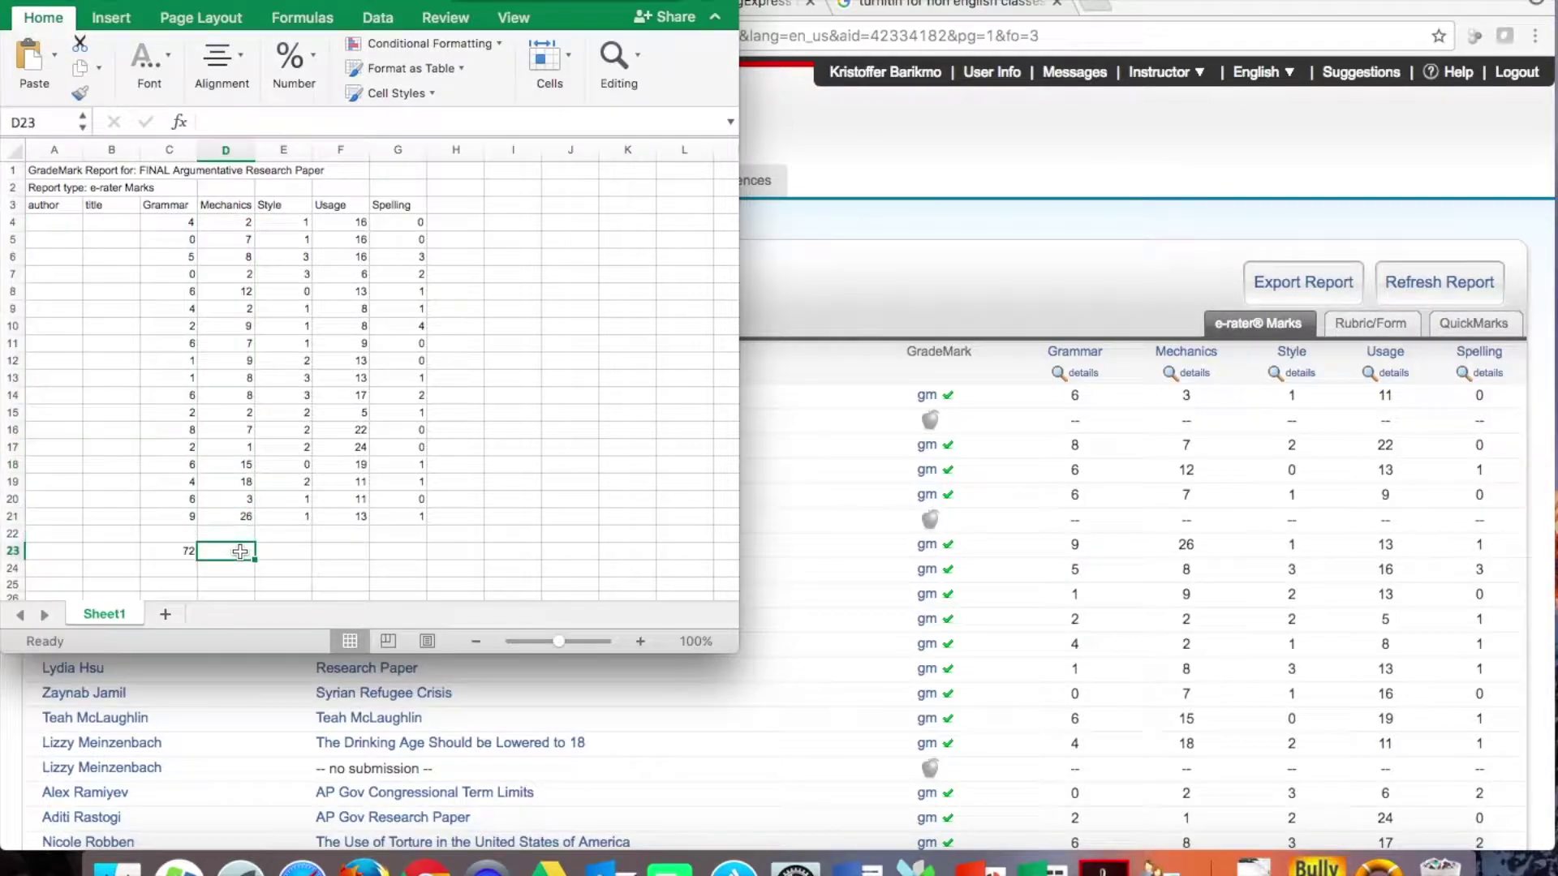
pyautogui.write('146')
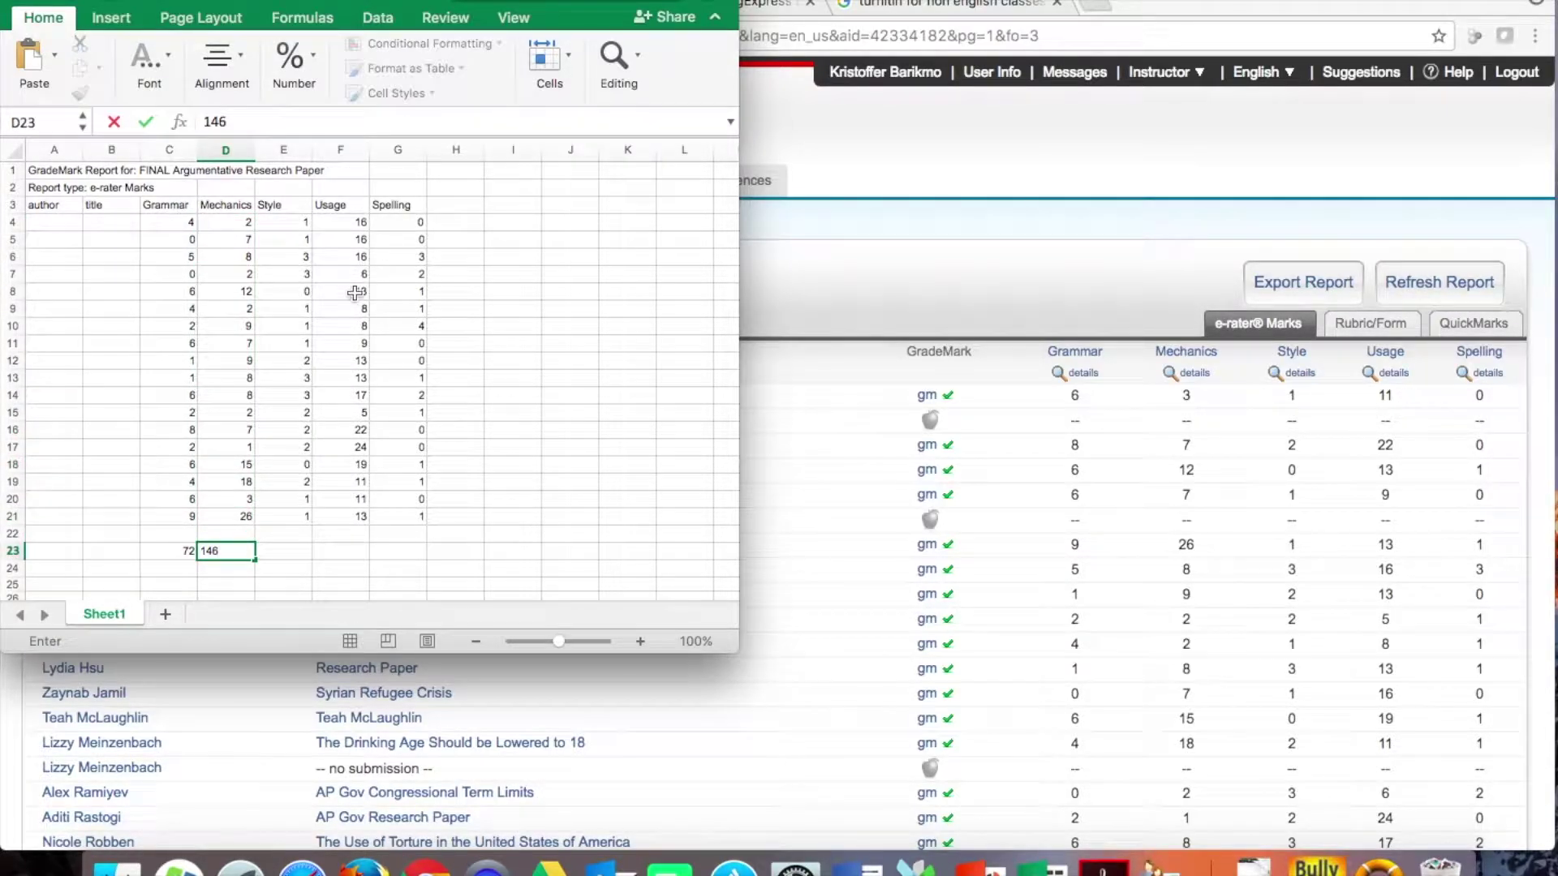
# Sum the Style and Usage columns and enter the totals 29 in E23 and 240 in F23
pyautogui.moveTo(301, 223); pyautogui.dragTo(298, 514)
pyautogui.click(285, 552)
pyautogui.write('29')
pyautogui.moveTo(357, 223); pyautogui.dragTo(348, 513)
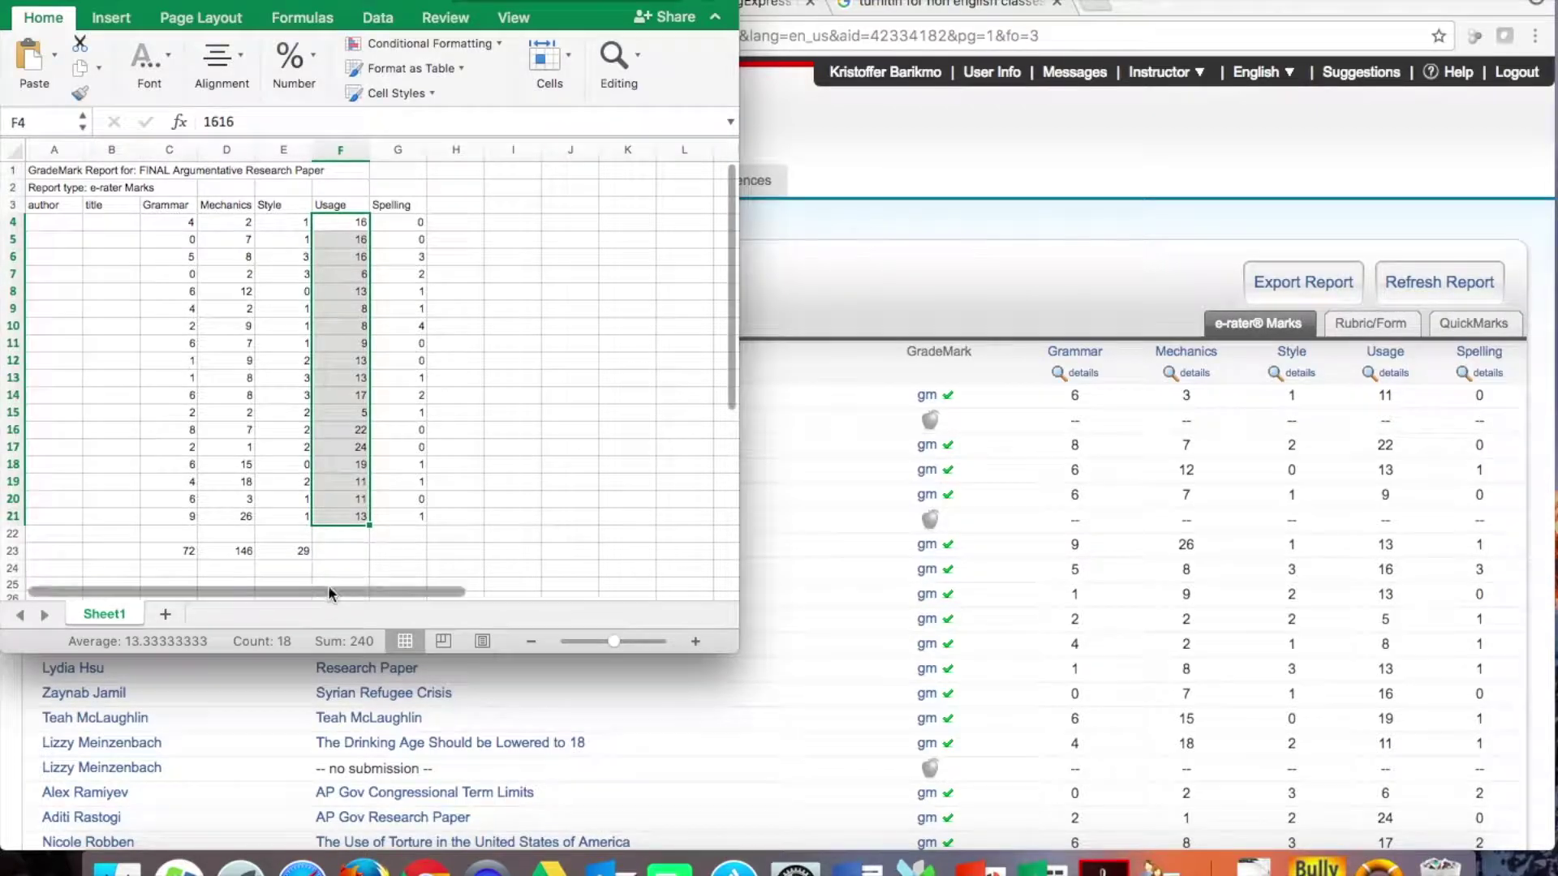
pyautogui.click(332, 556)
pyautogui.write('4')
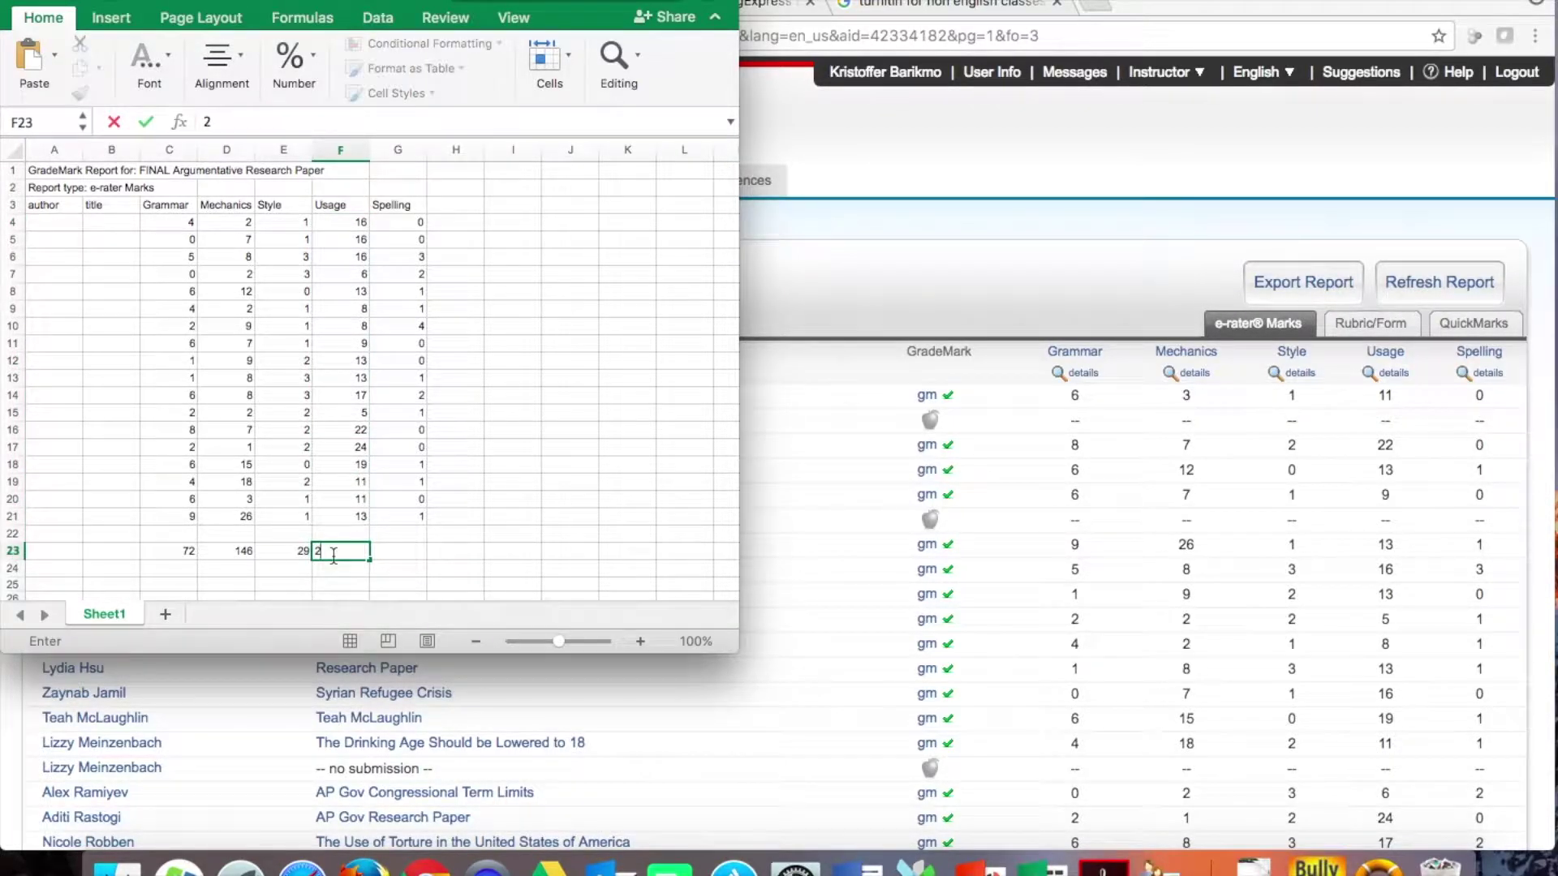
pyautogui.press('BackSpace')
pyautogui.write('240')
# Sum the Spelling column, enter the total 18 in G23, and select the Usage total in F23
pyautogui.click(419, 231)
pyautogui.moveTo(419, 231); pyautogui.dragTo(415, 519)
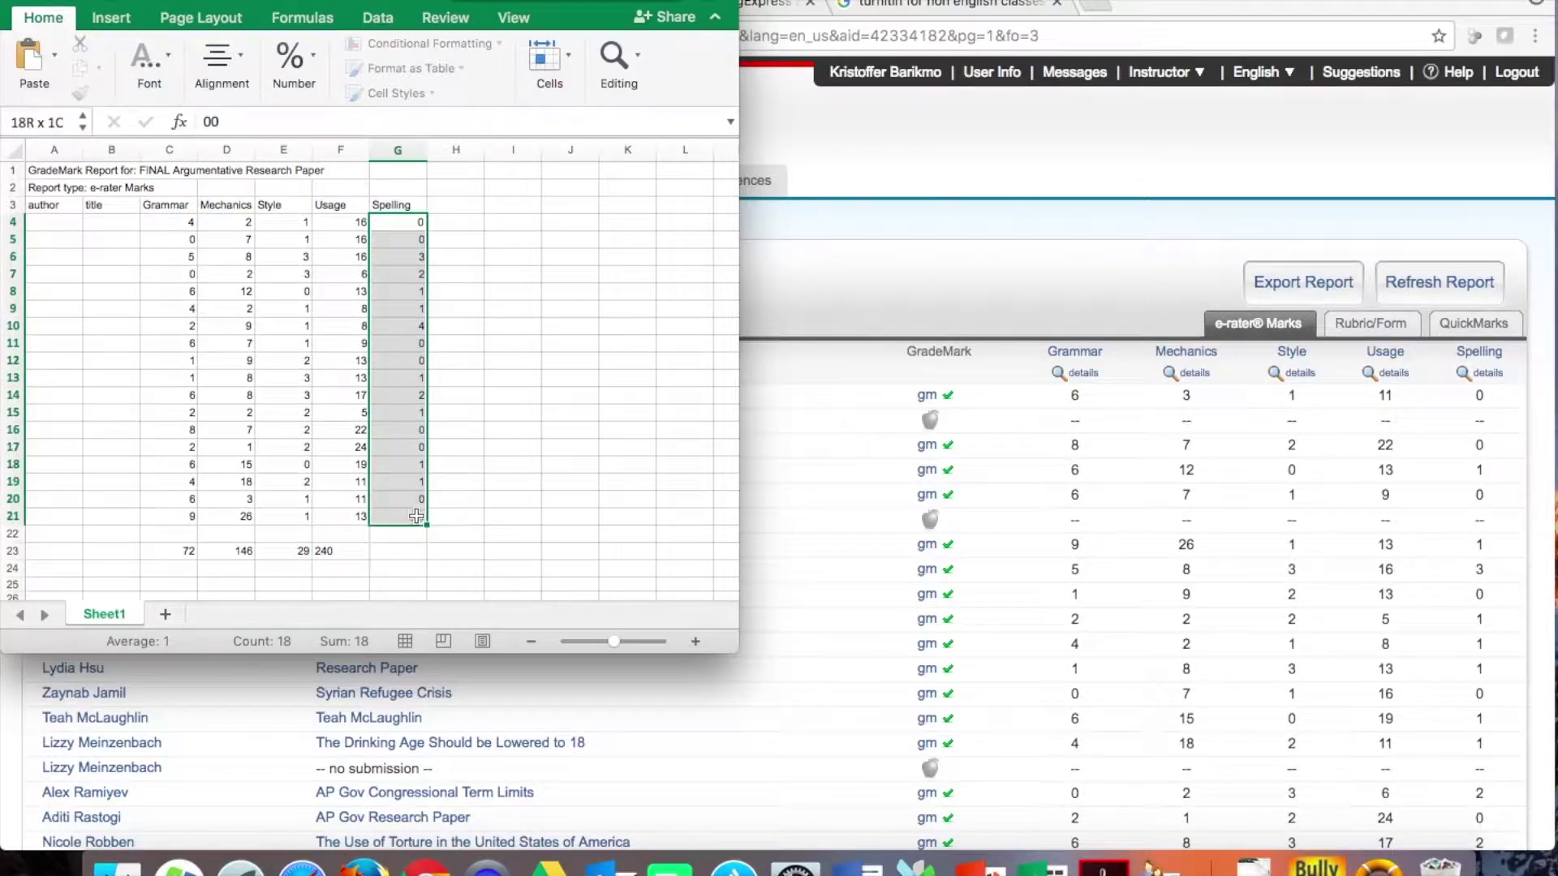
pyautogui.click(411, 549)
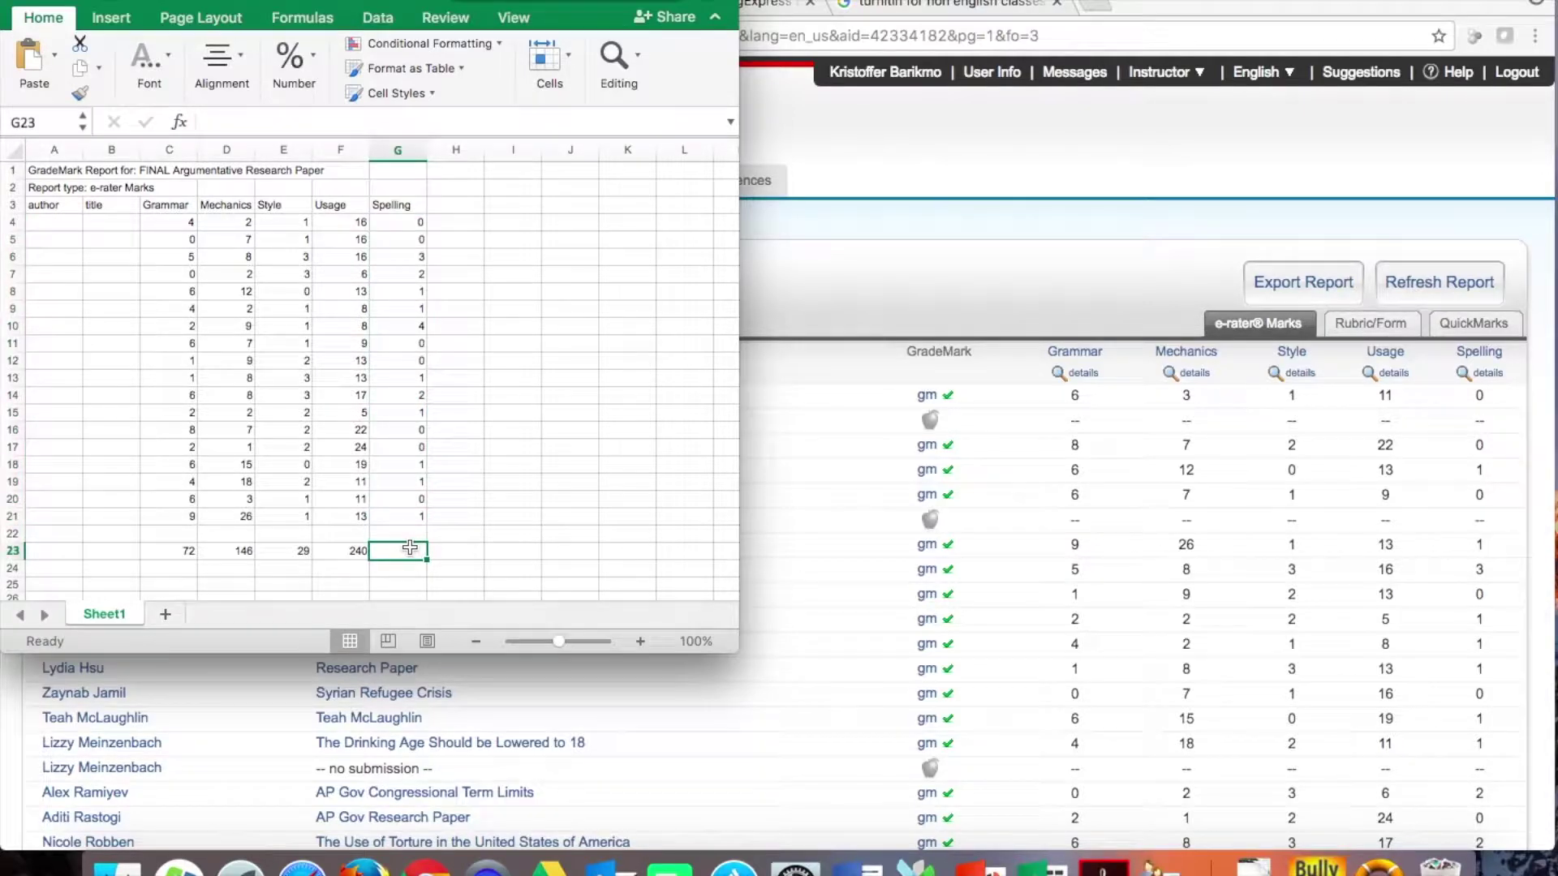
pyautogui.write('18')
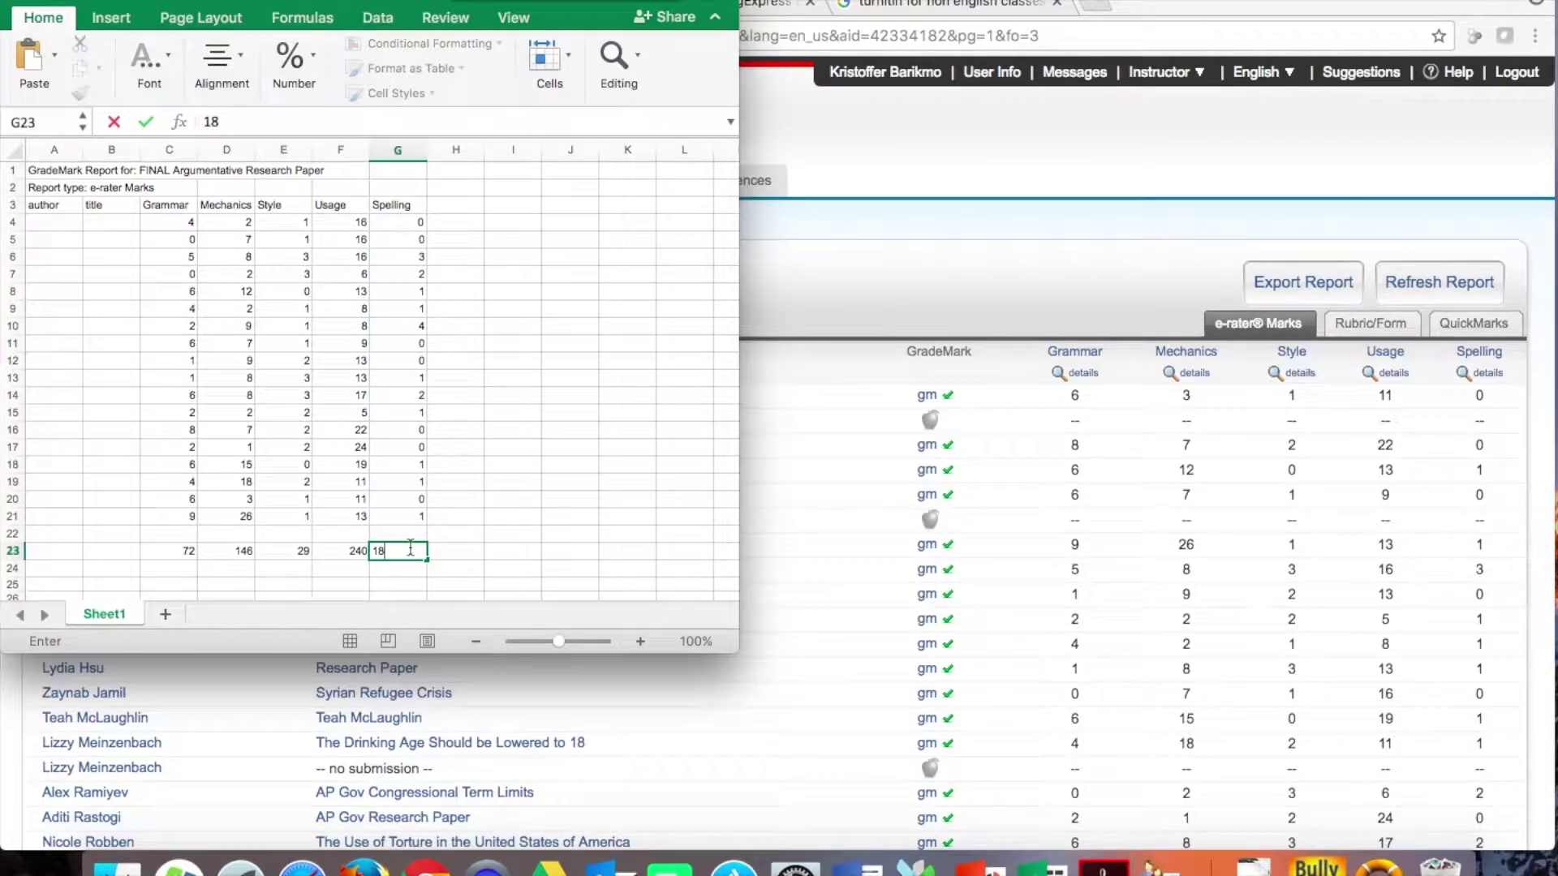
pyautogui.press('Return')
pyautogui.click(349, 550)
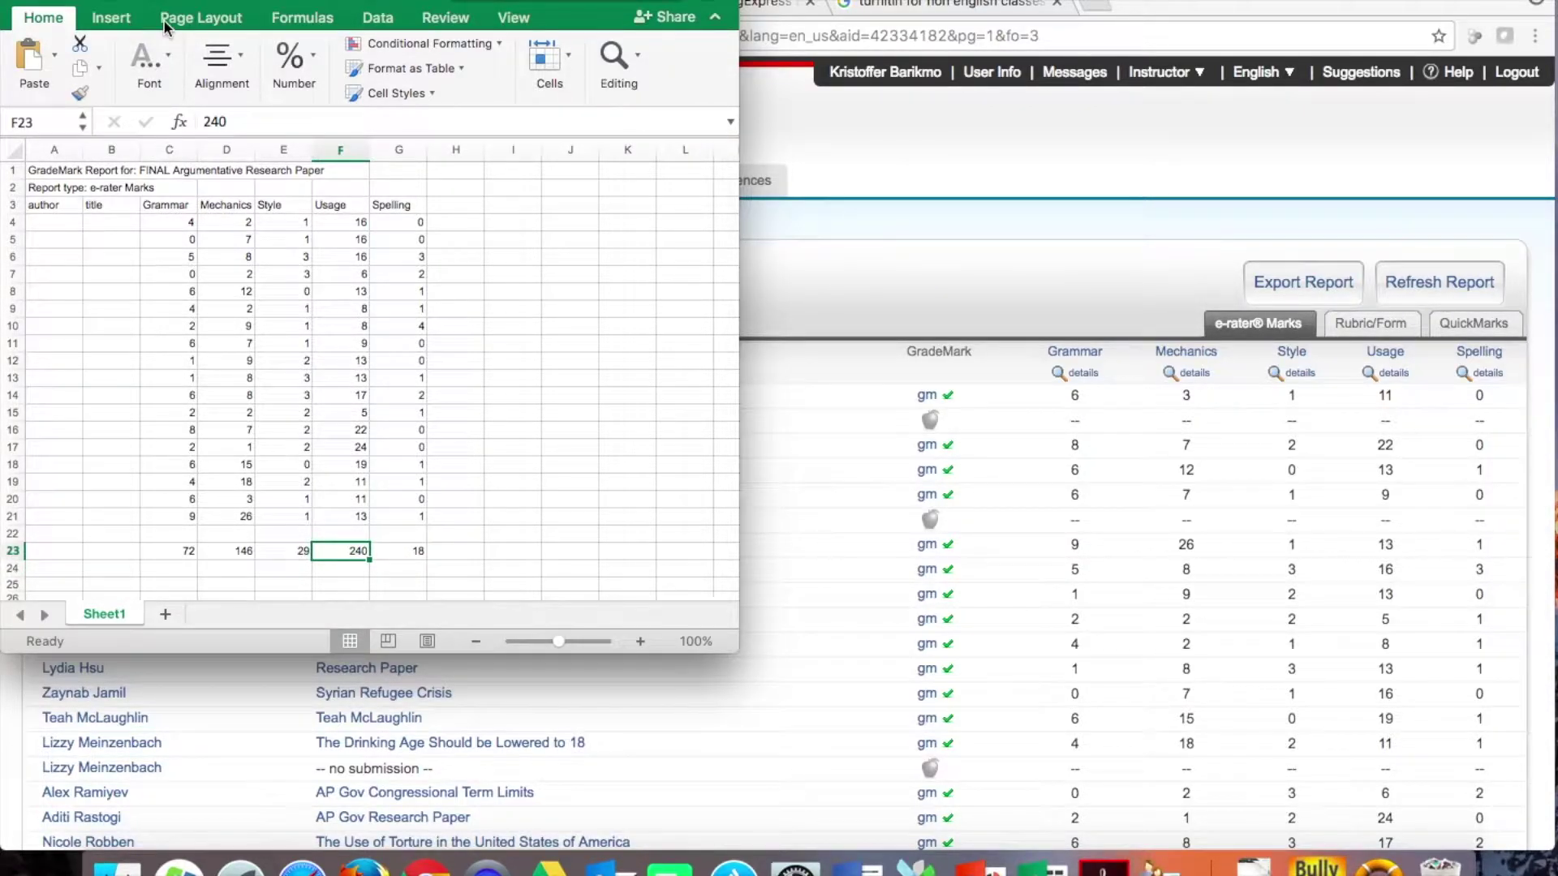
# Close the exported spreadsheet without saving the changes and return to the GradeMark Report
pyautogui.click(24, 3)
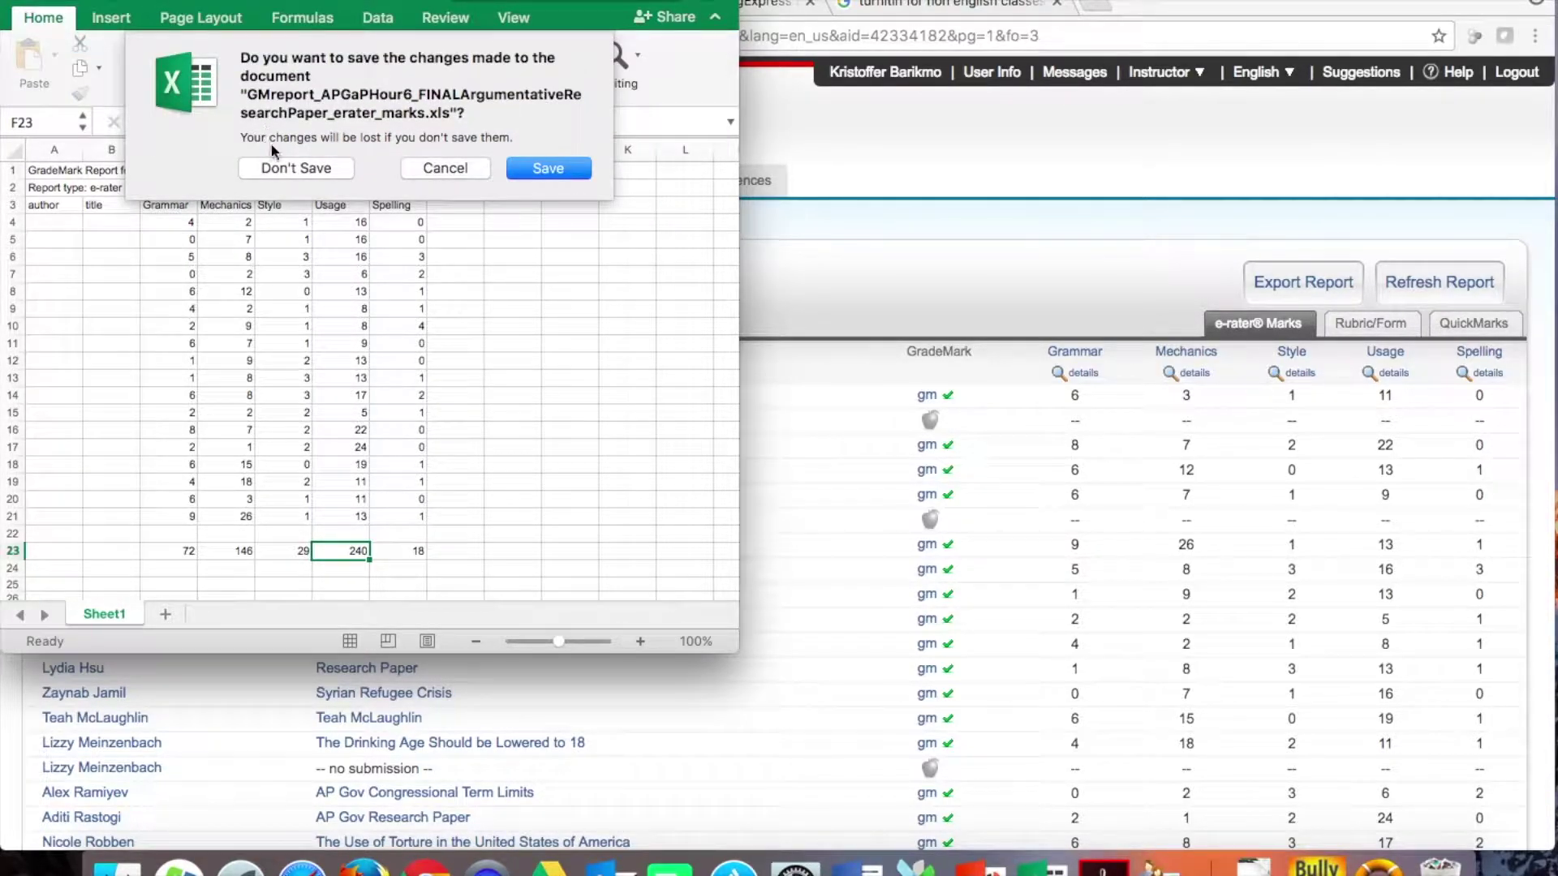
pyautogui.press('super+d')
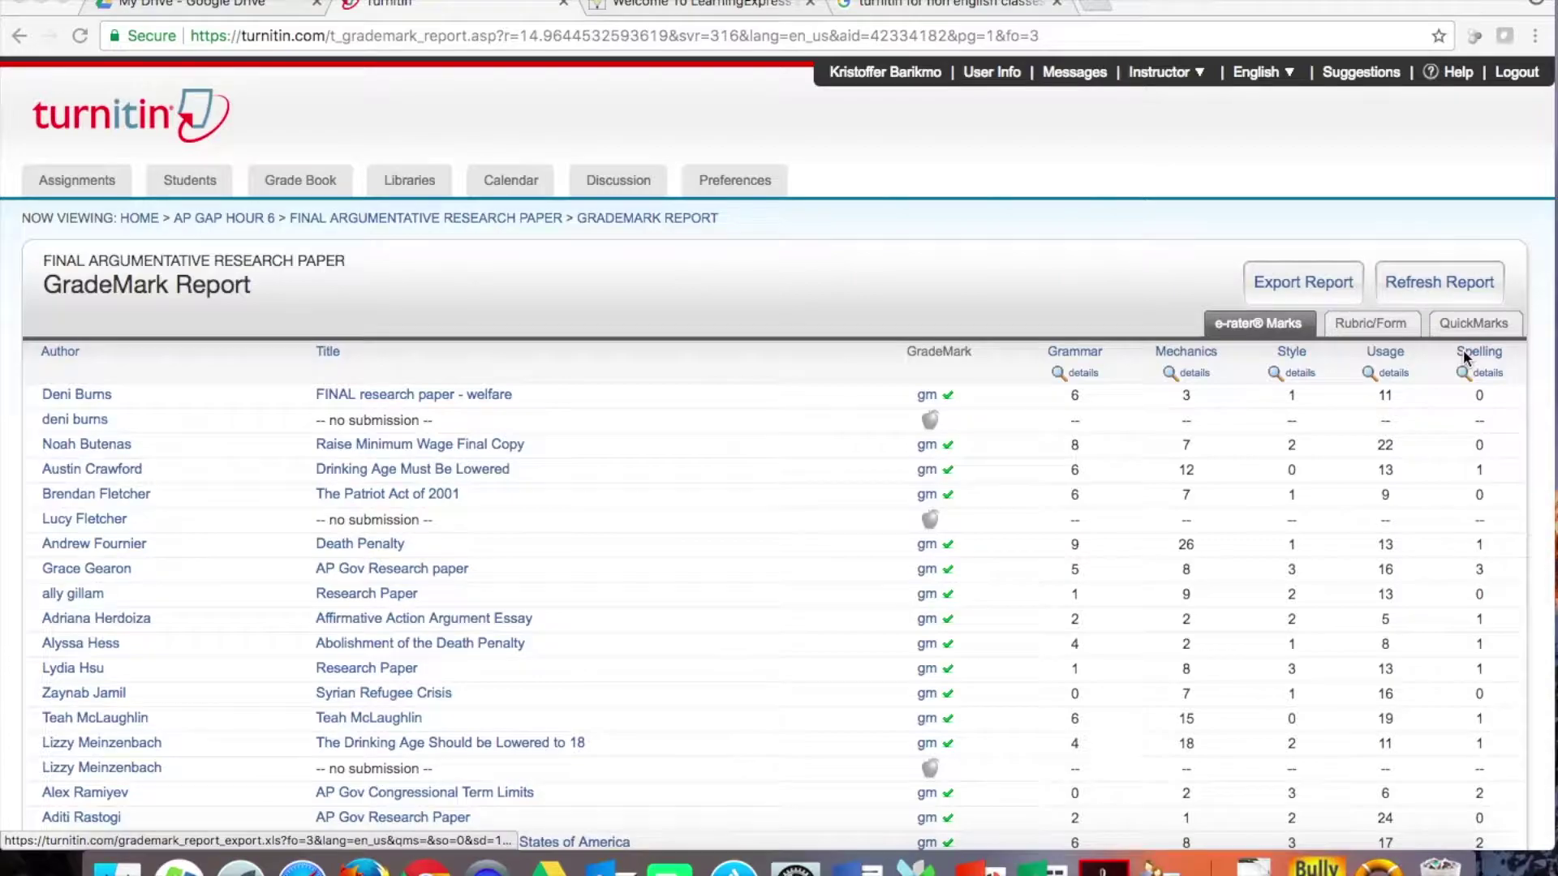
# Switch the GradeMark Report to the rubric results and display them as qualitative scores
pyautogui.click(1374, 324)
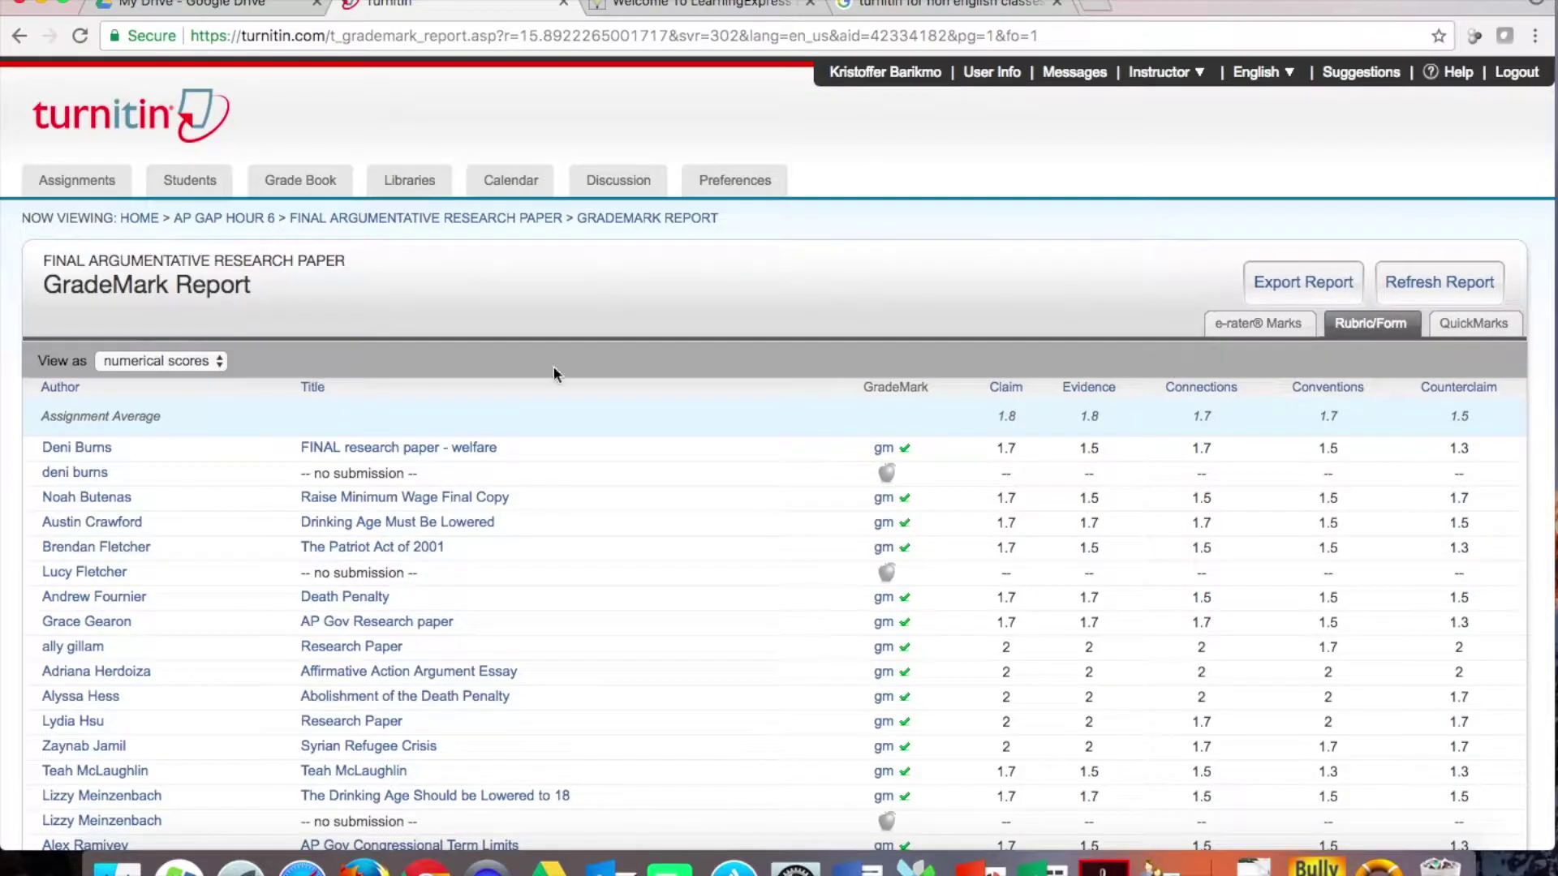
pyautogui.scroll(-5, 723, 477)
pyautogui.click(218, 152)
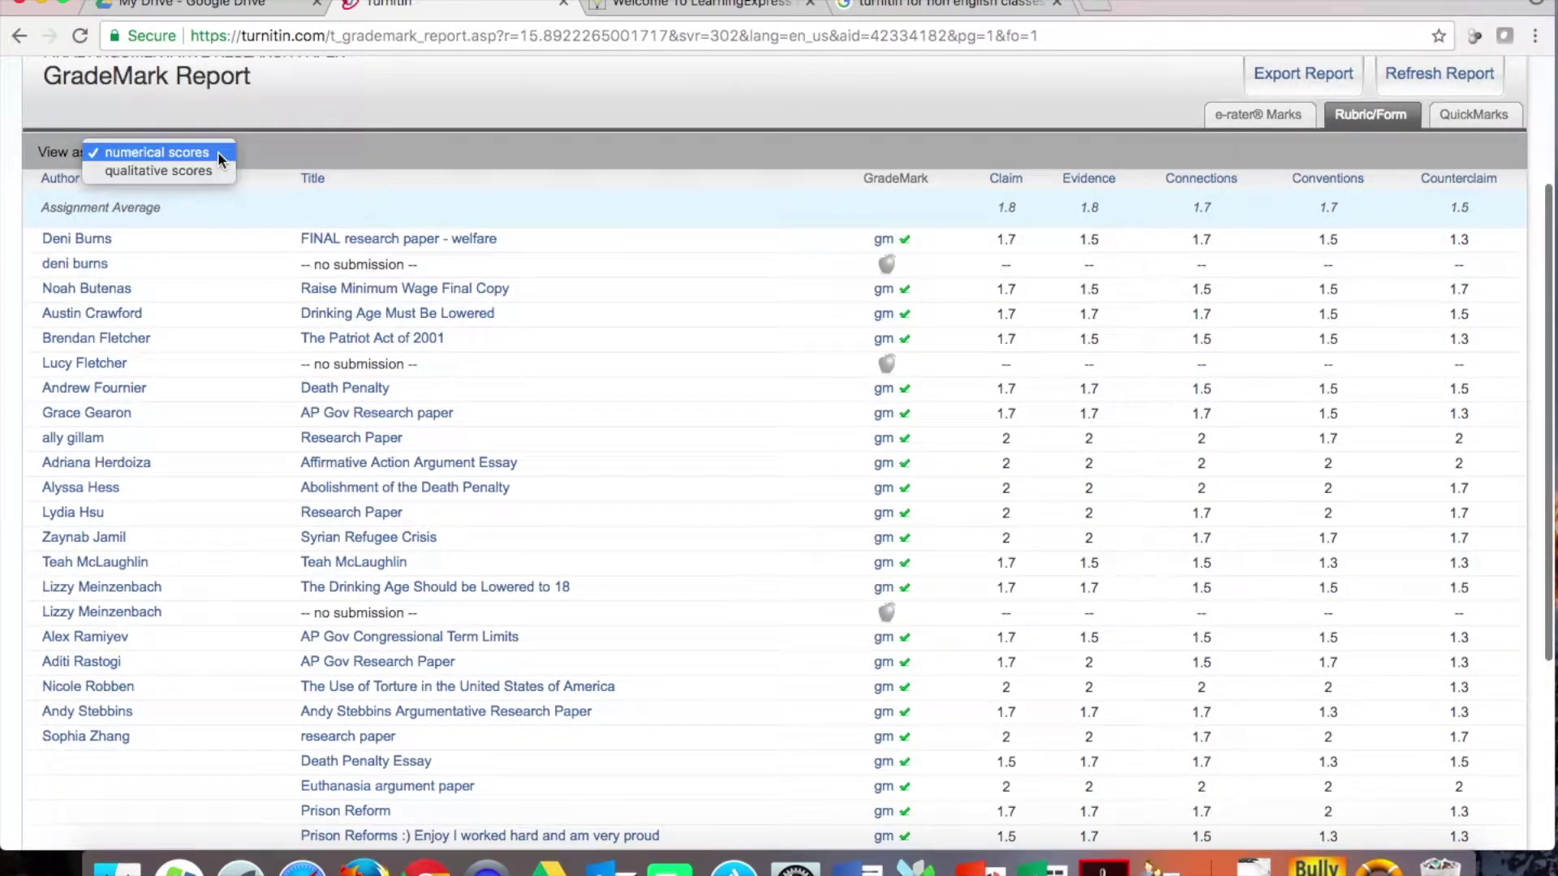
pyautogui.click(209, 172)
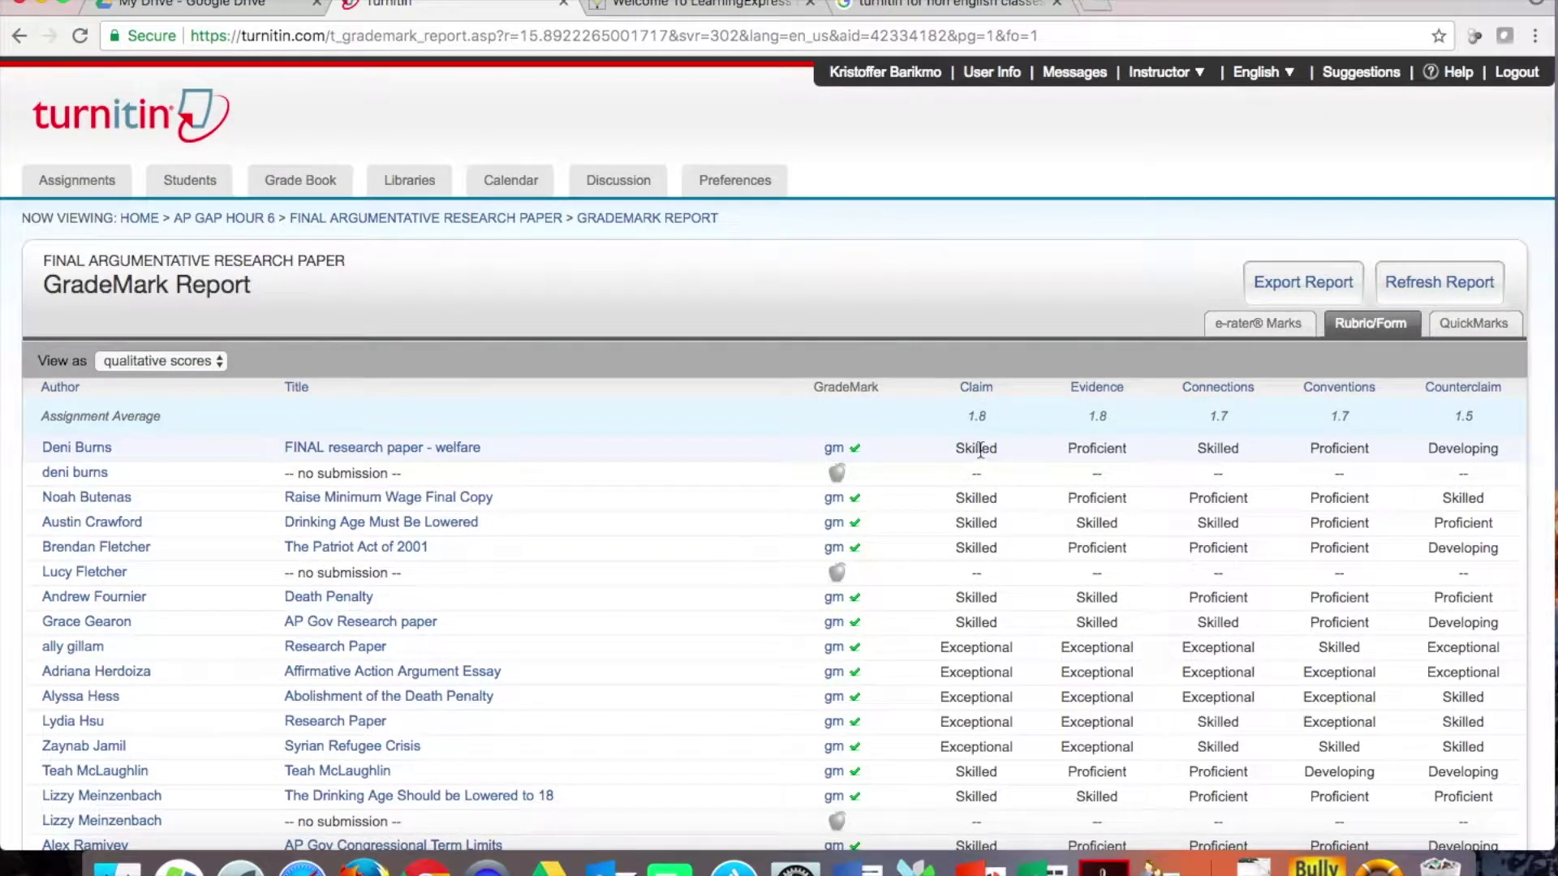
# Sort the rubric results by Claim from highest to lowest and display them as qualitative scores again
pyautogui.click(977, 389)
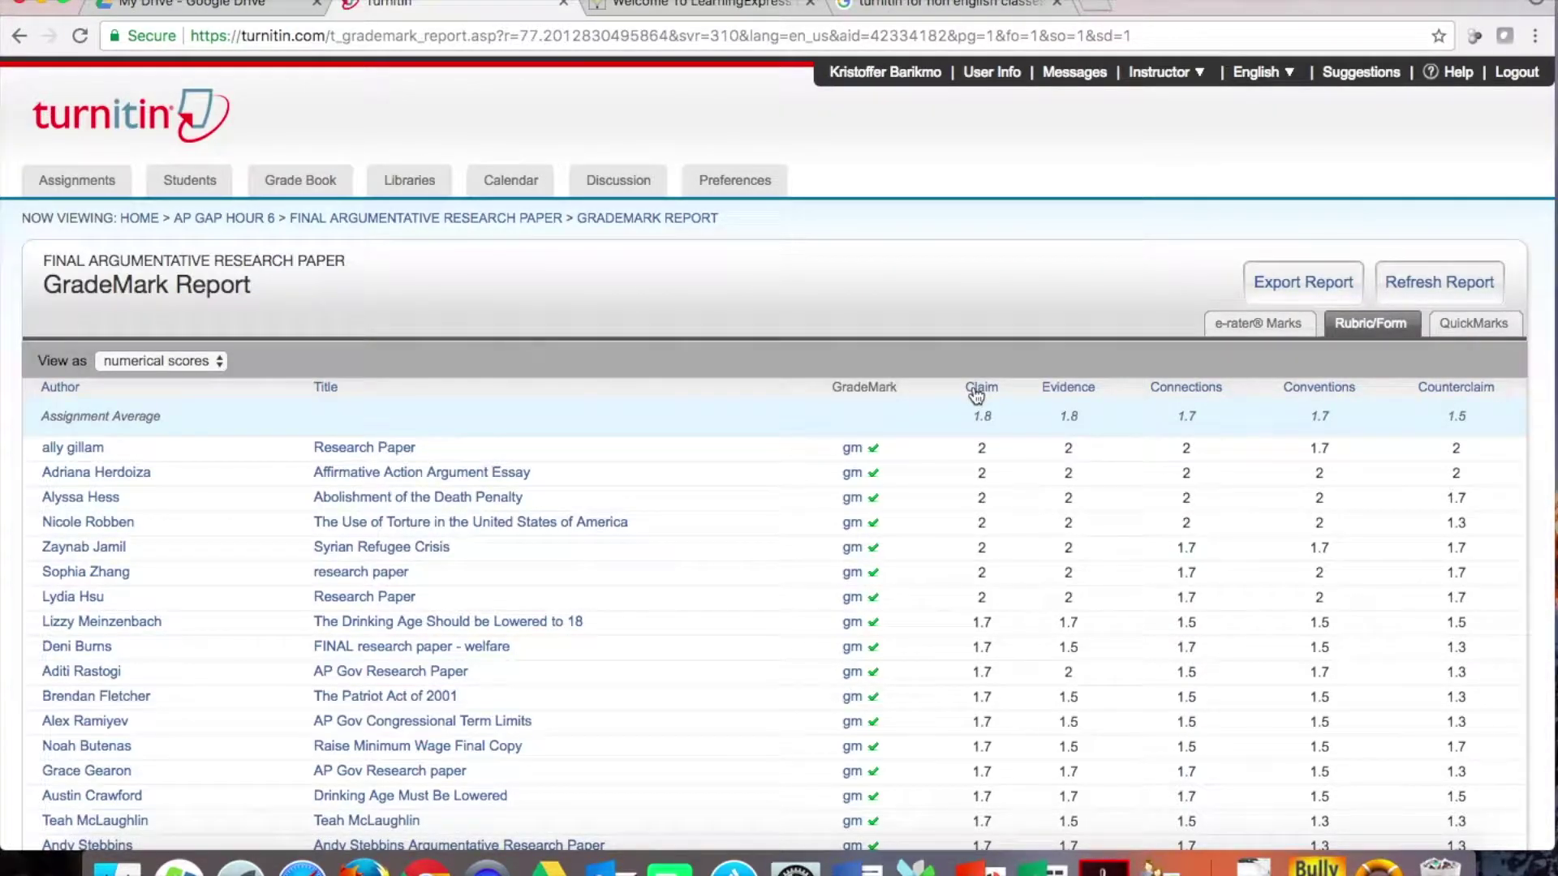
pyautogui.click(978, 389)
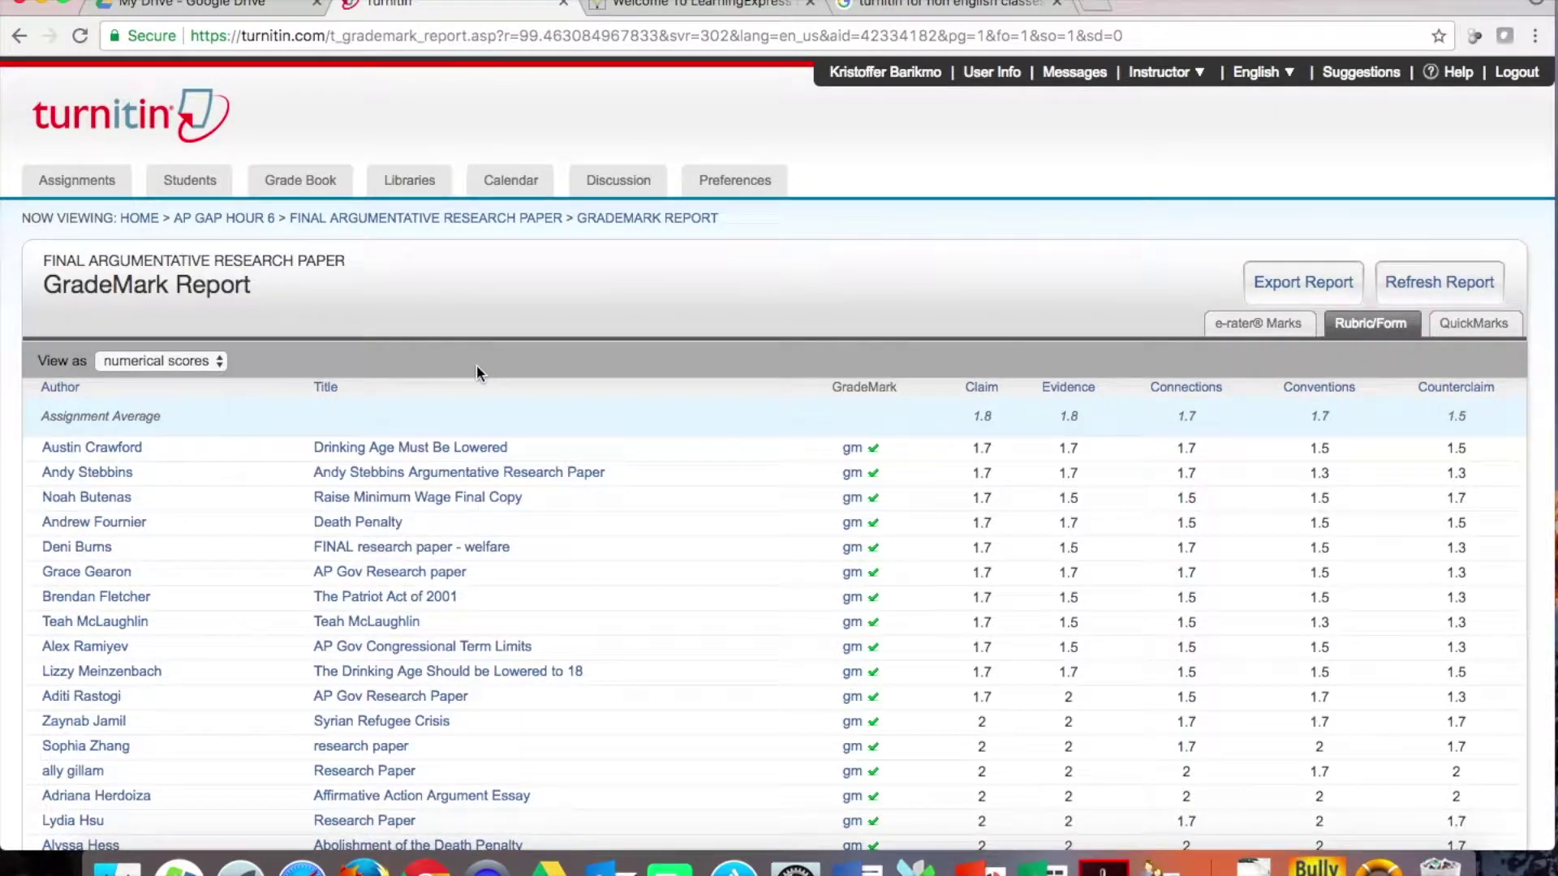
pyautogui.click(985, 390)
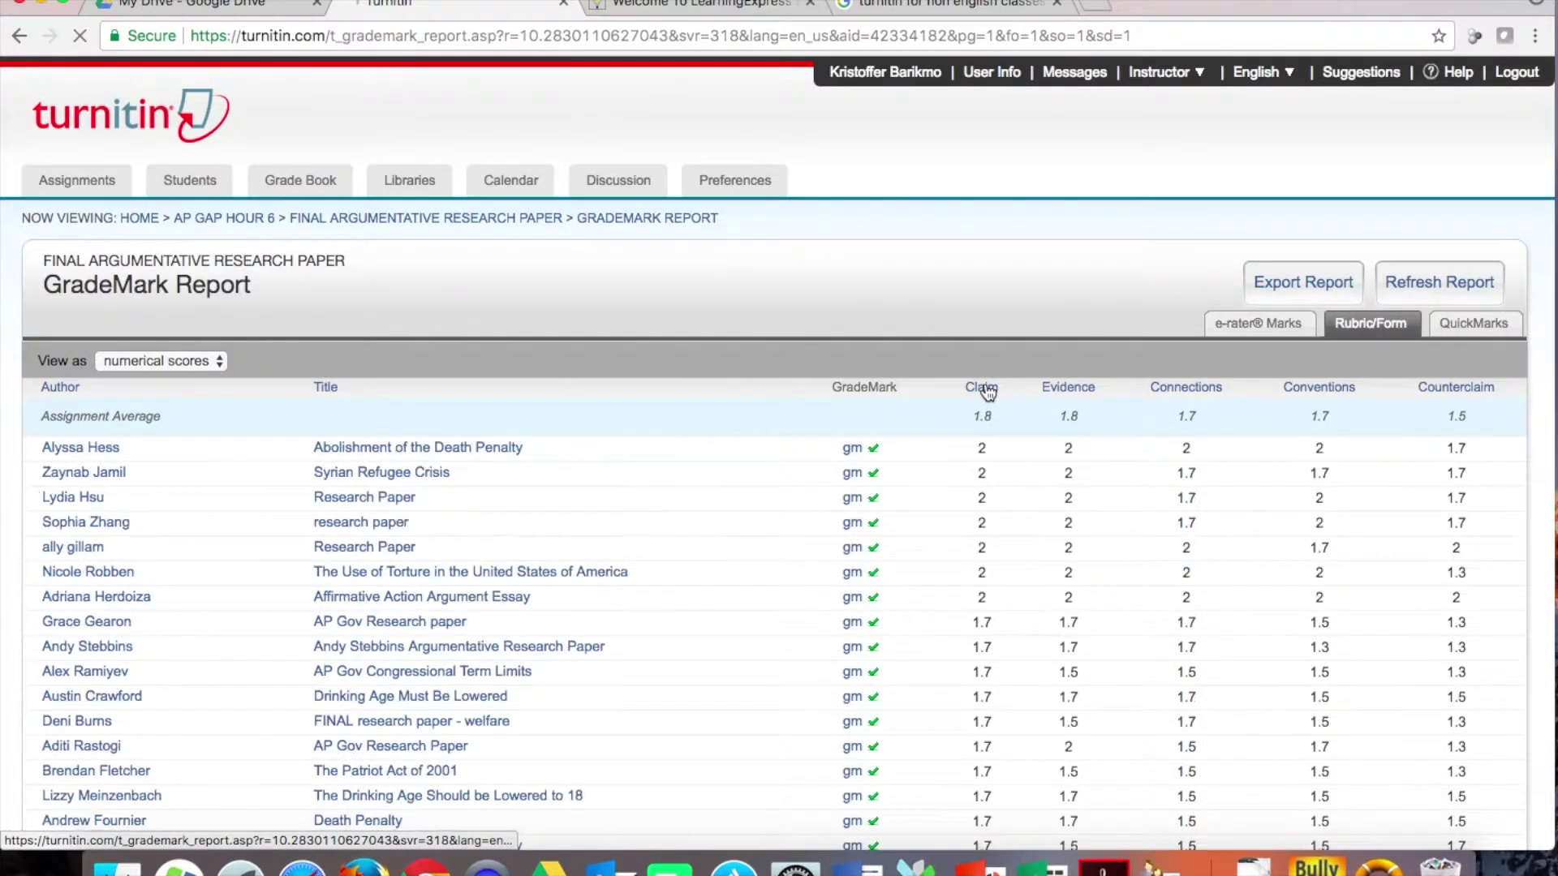
pyautogui.click(178, 358)
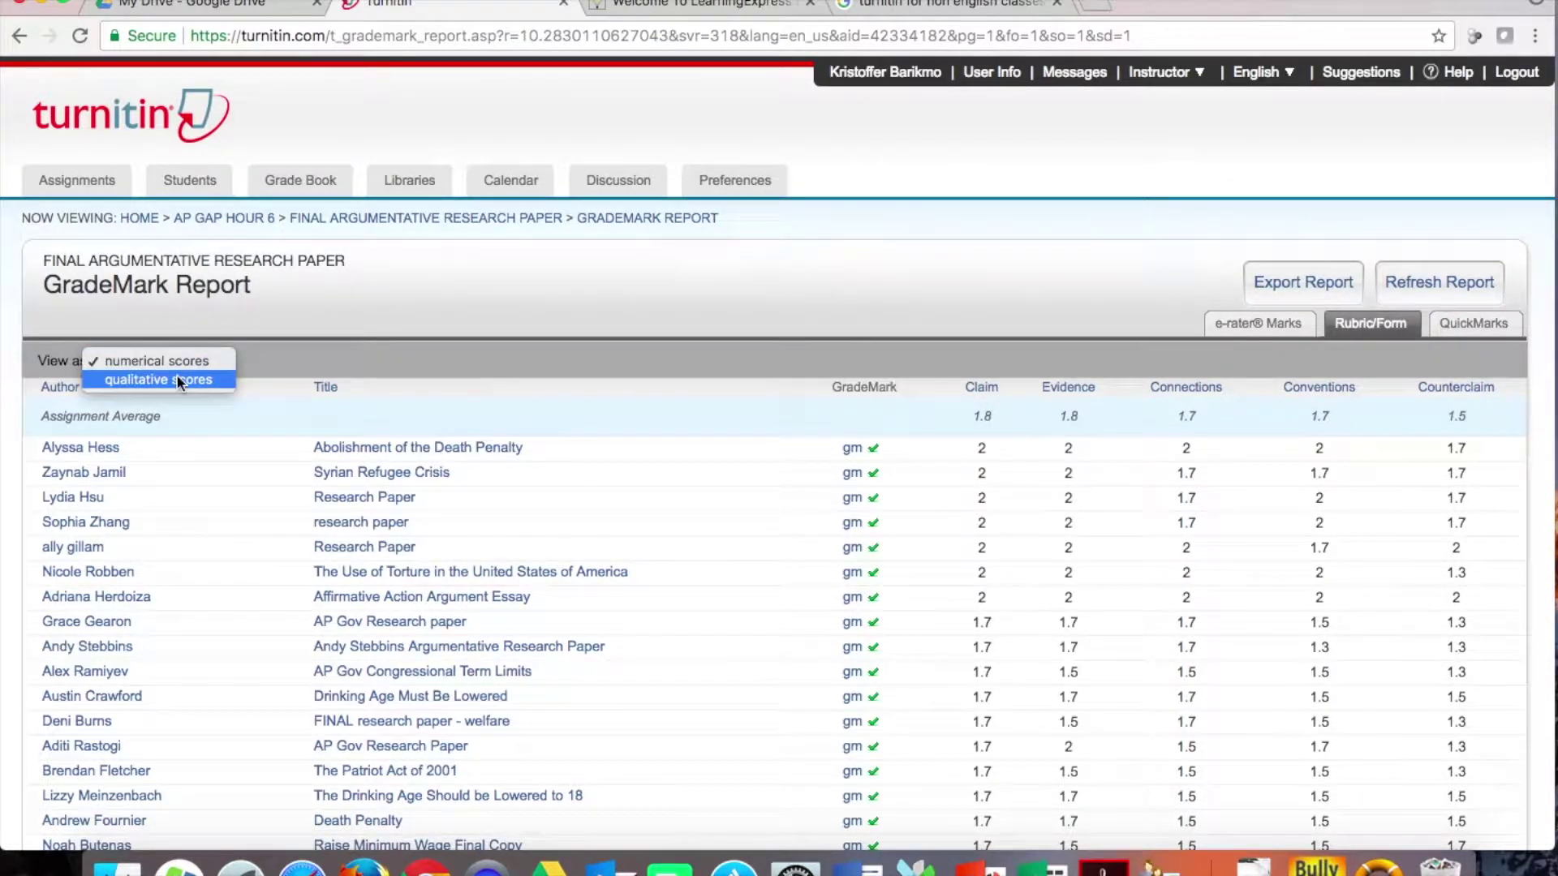
pyautogui.click(172, 381)
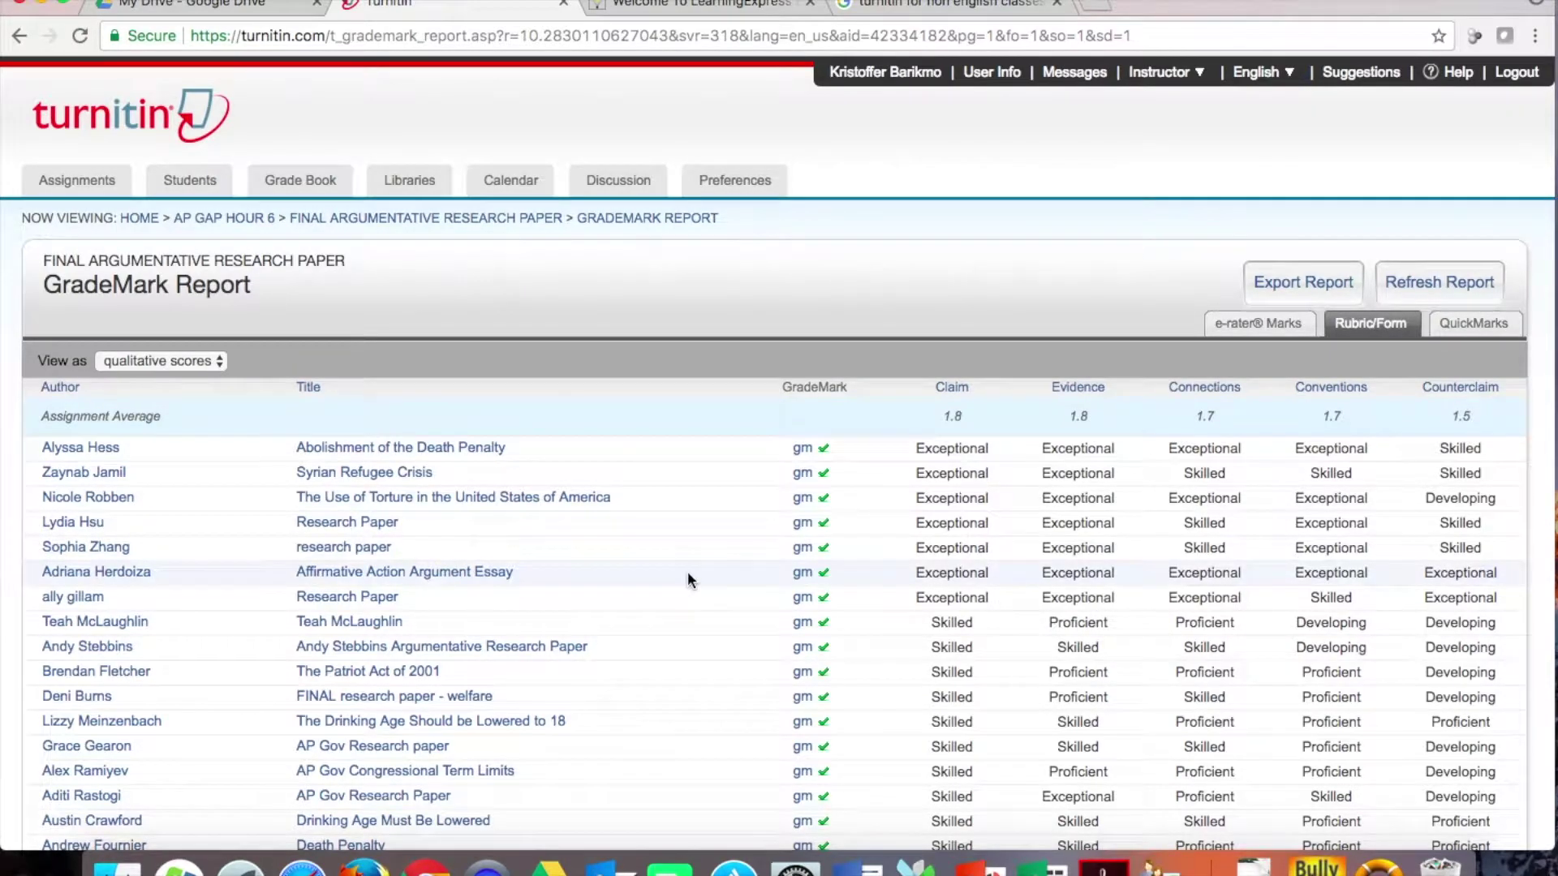